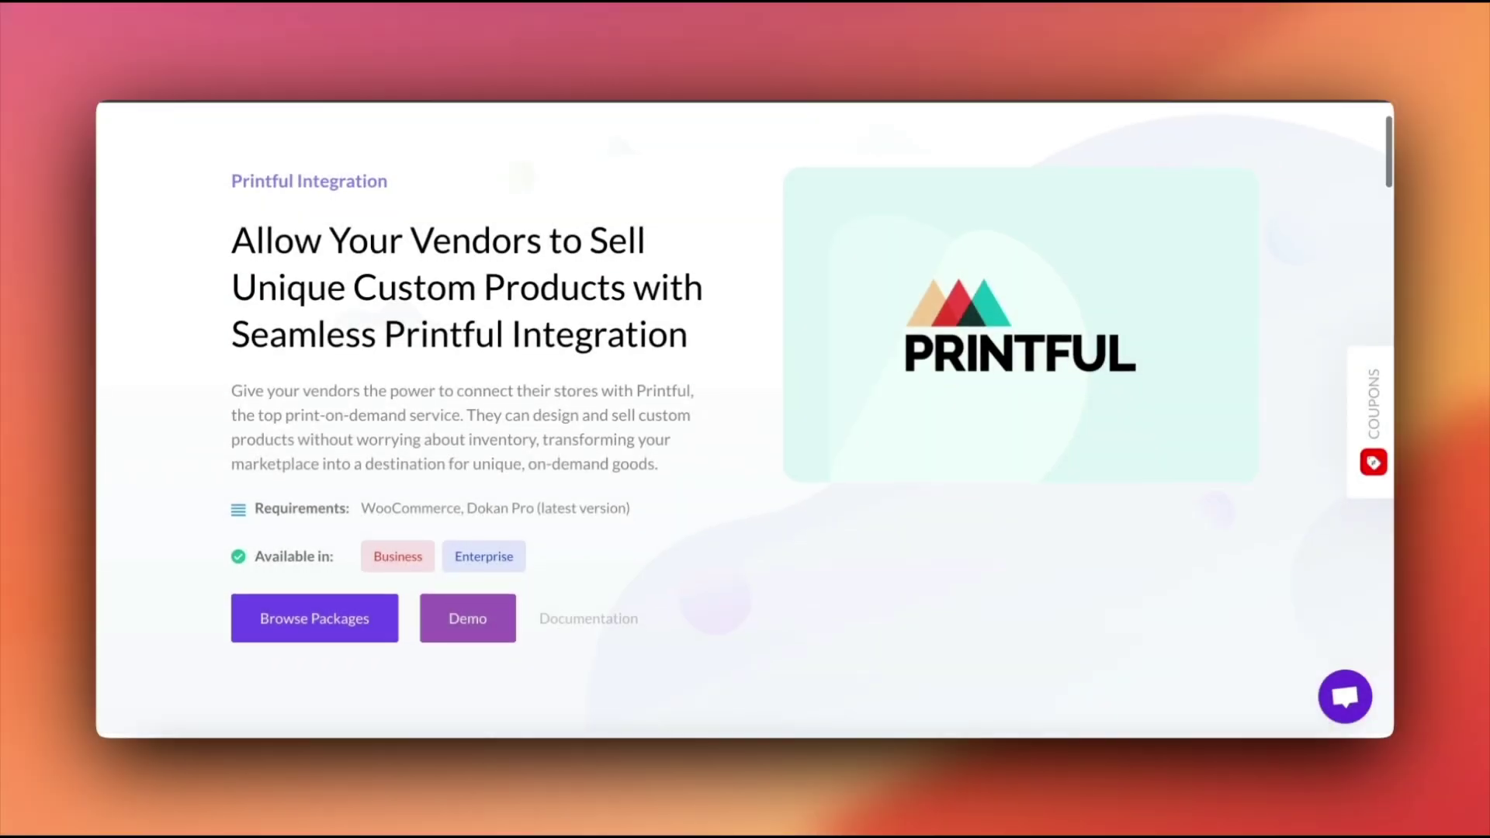
Read through the Dokan Printful Integration feature page down to the bottom.
{"action": "scroll", "coordinate": [745, 419], "scroll_direction": "down", "scroll_amount": 2}
{"action": "scroll", "coordinate": [746, 420], "scroll_direction": "down", "scroll_amount": 2}
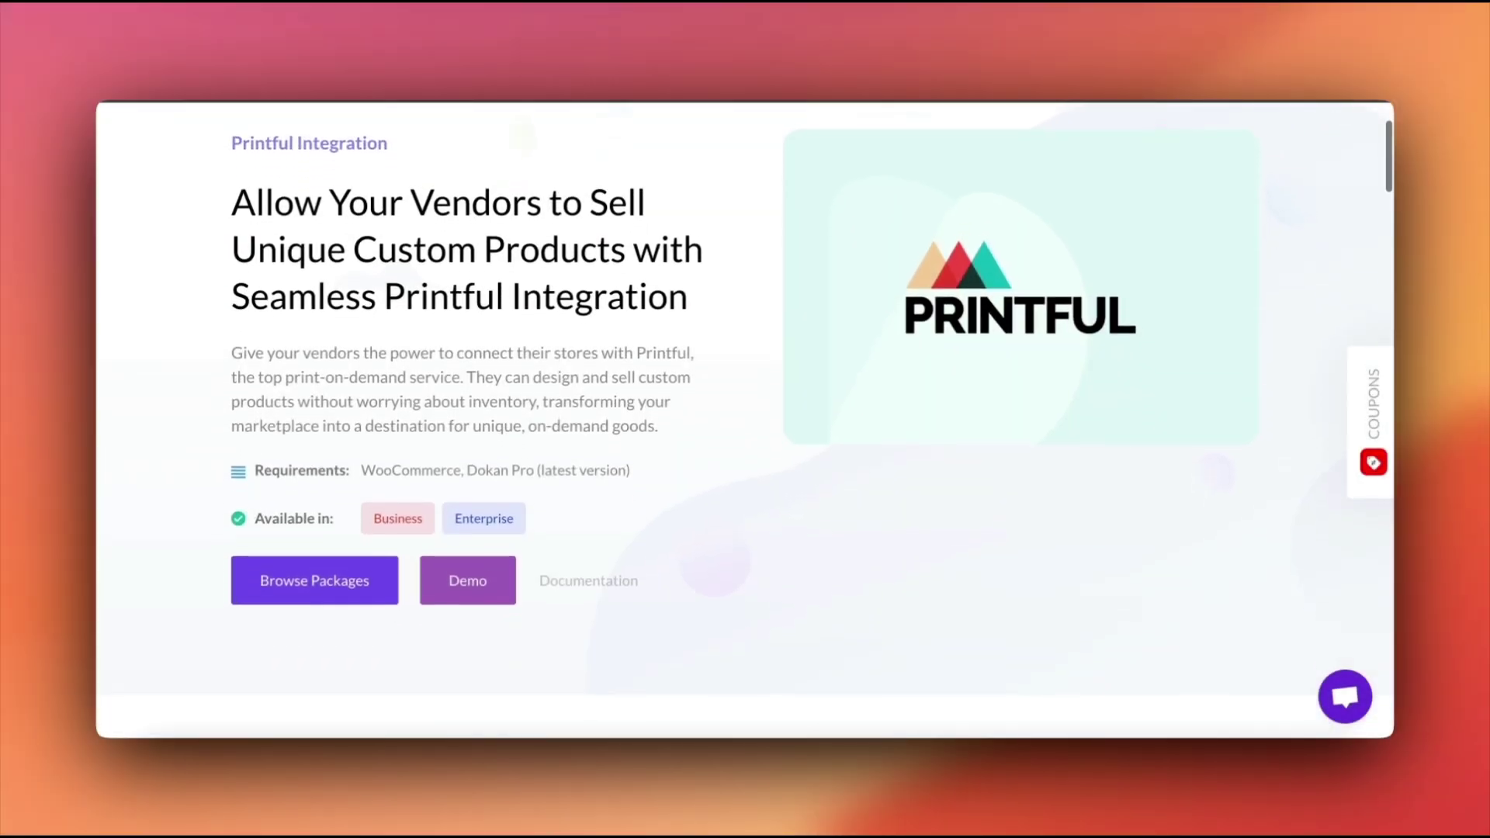
{"action": "scroll", "coordinate": [746, 419], "scroll_direction": "down", "scroll_amount": 5}
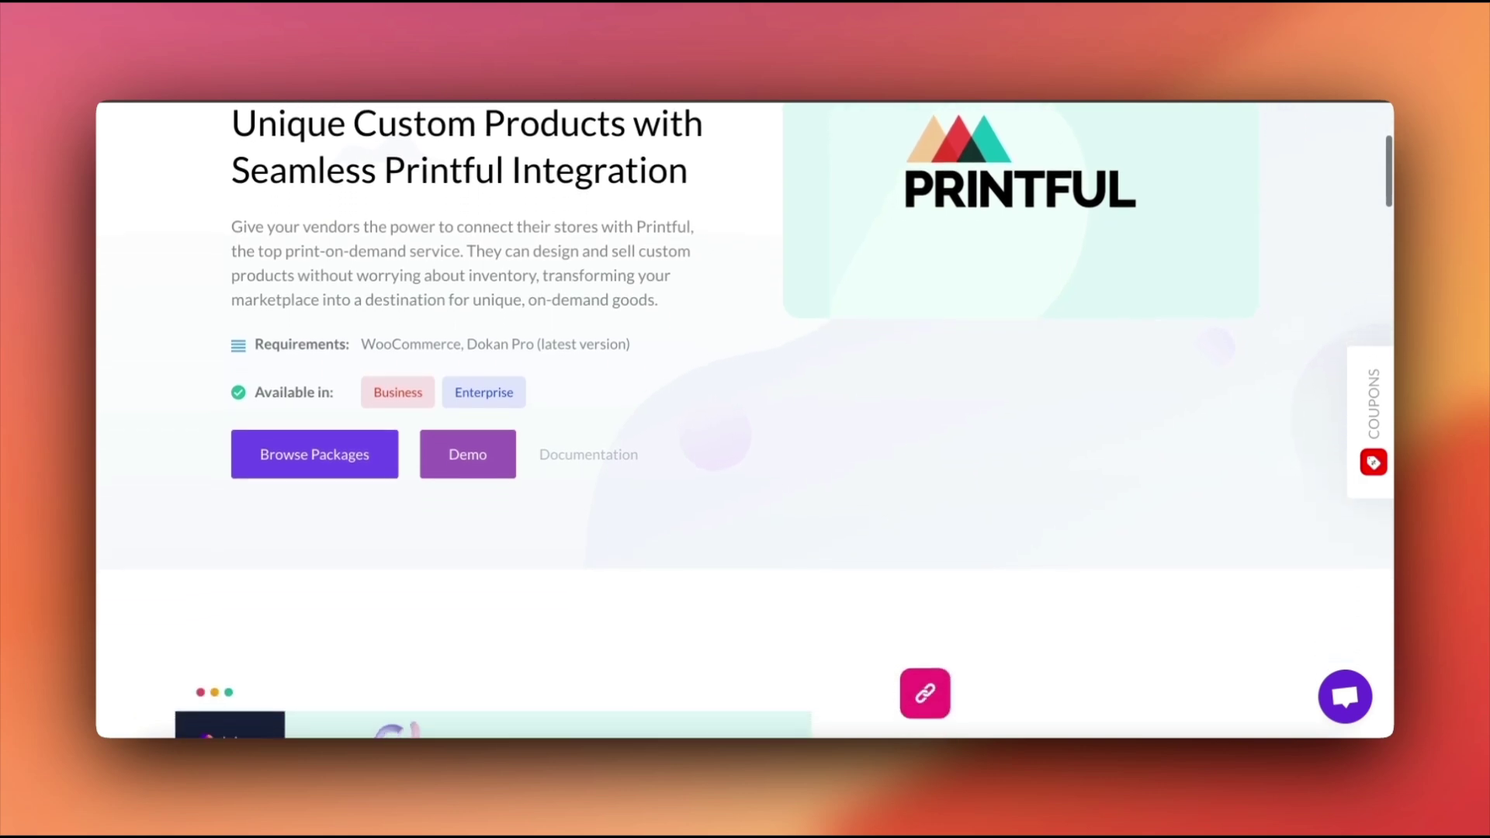
{"action": "scroll", "coordinate": [745, 419], "scroll_direction": "down", "scroll_amount": 8}
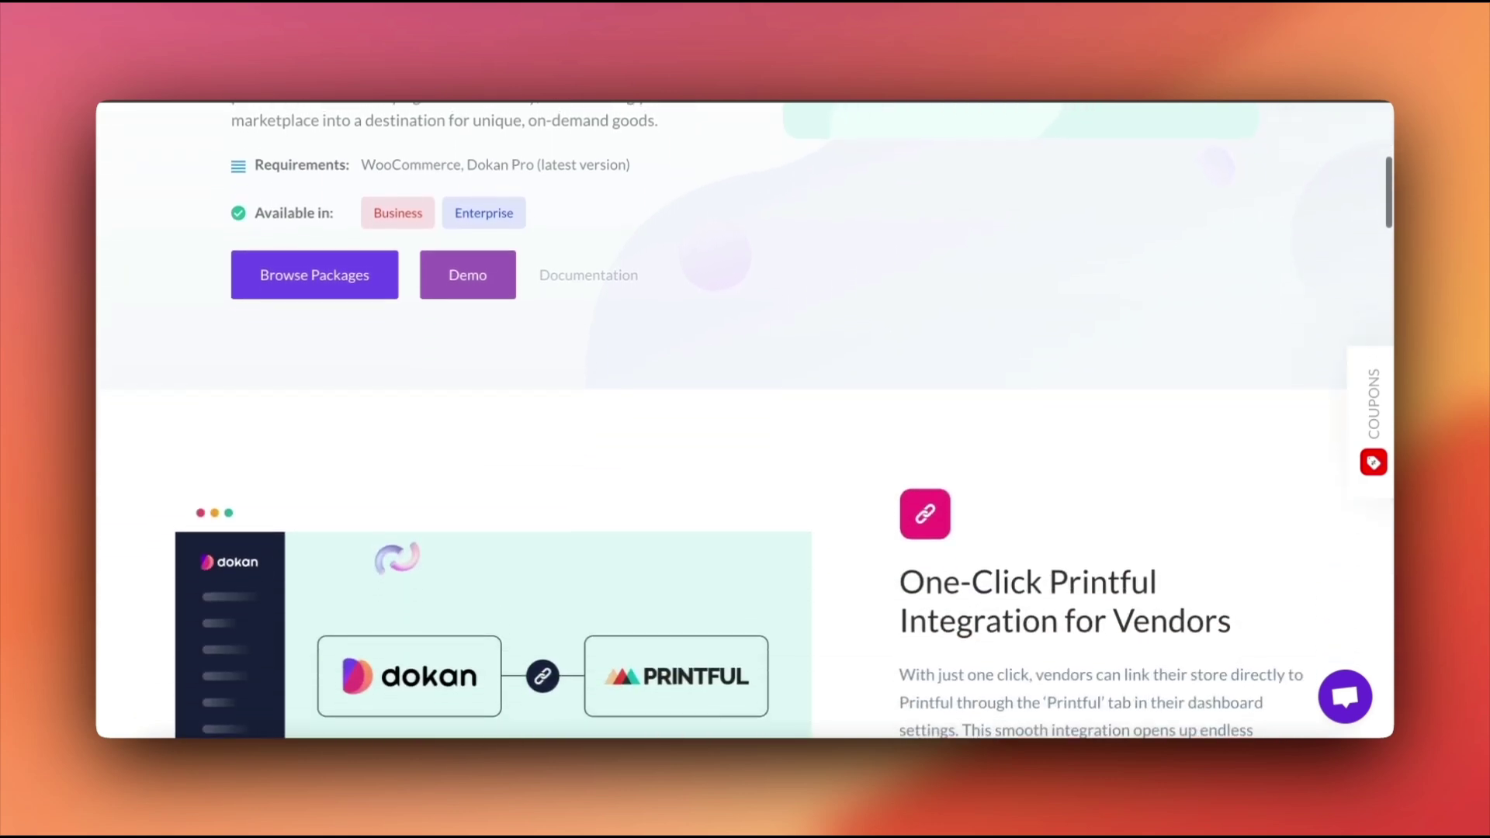
{"action": "scroll", "coordinate": [745, 419], "scroll_direction": "down", "scroll_amount": 8}
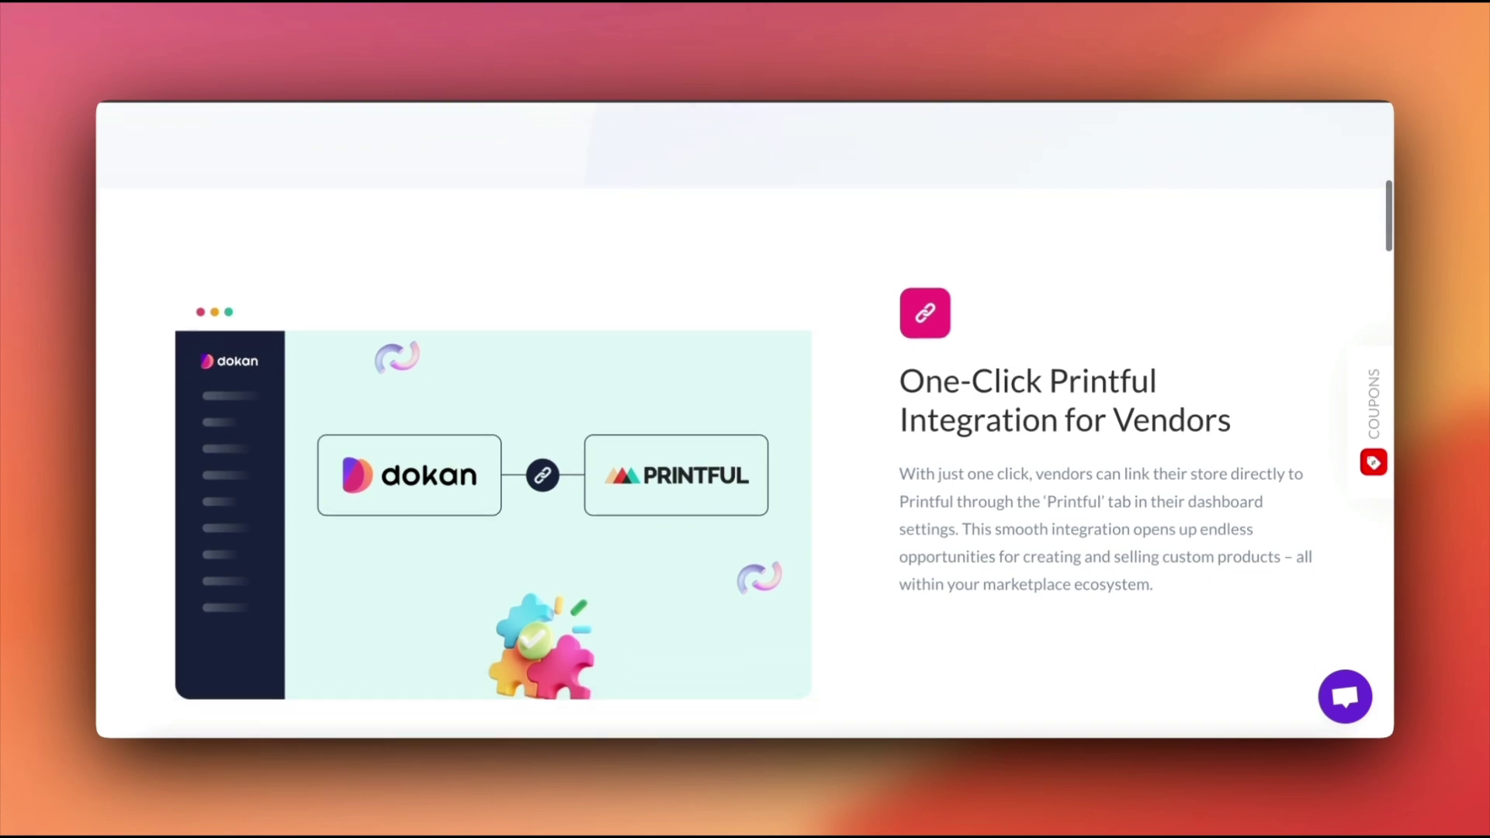
{"action": "scroll", "coordinate": [745, 419], "scroll_direction": "down", "scroll_amount": 3}
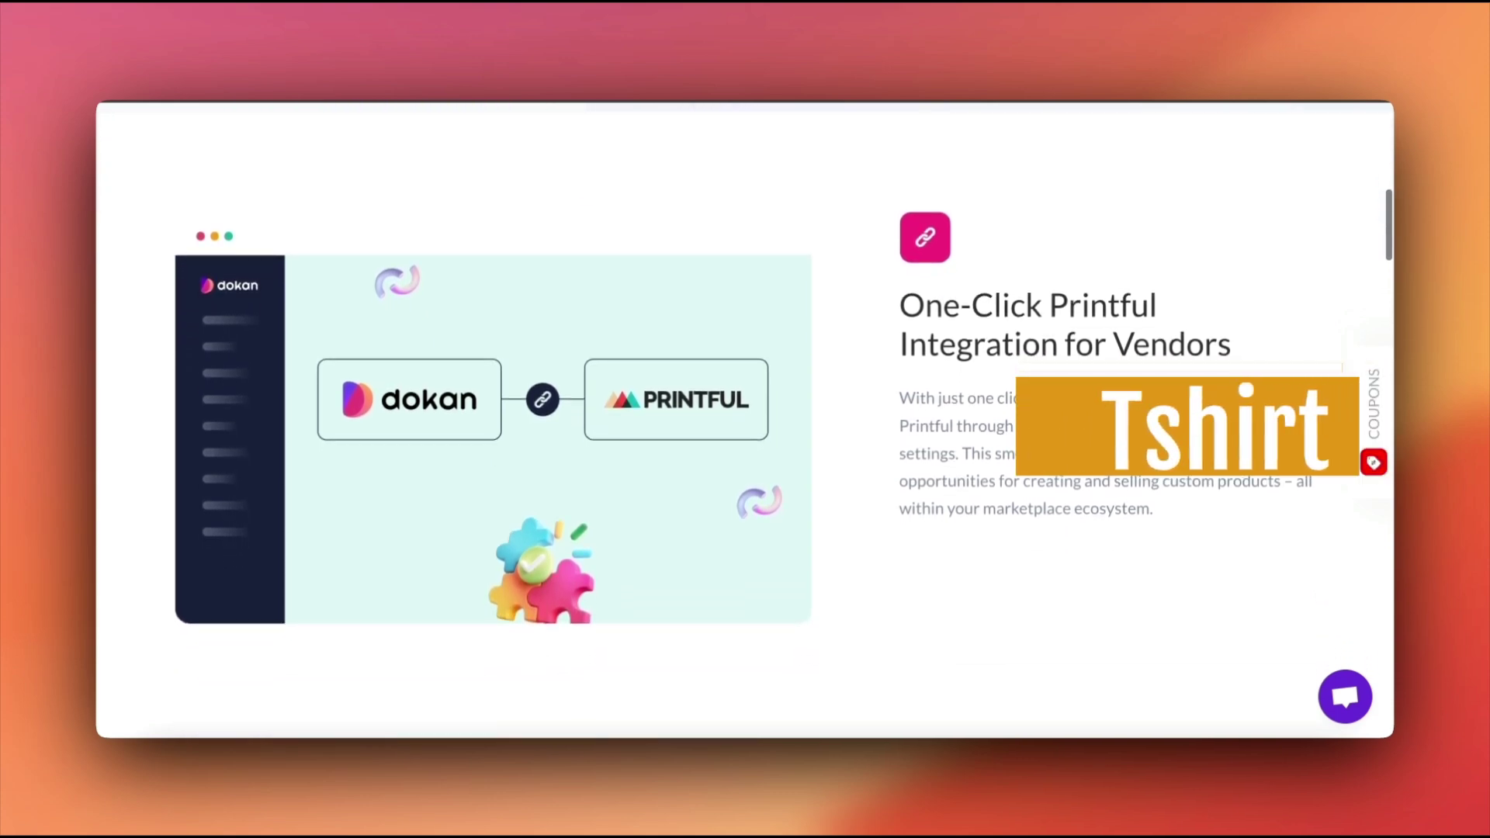
{"action": "scroll", "coordinate": [745, 419], "scroll_direction": "down", "scroll_amount": 10}
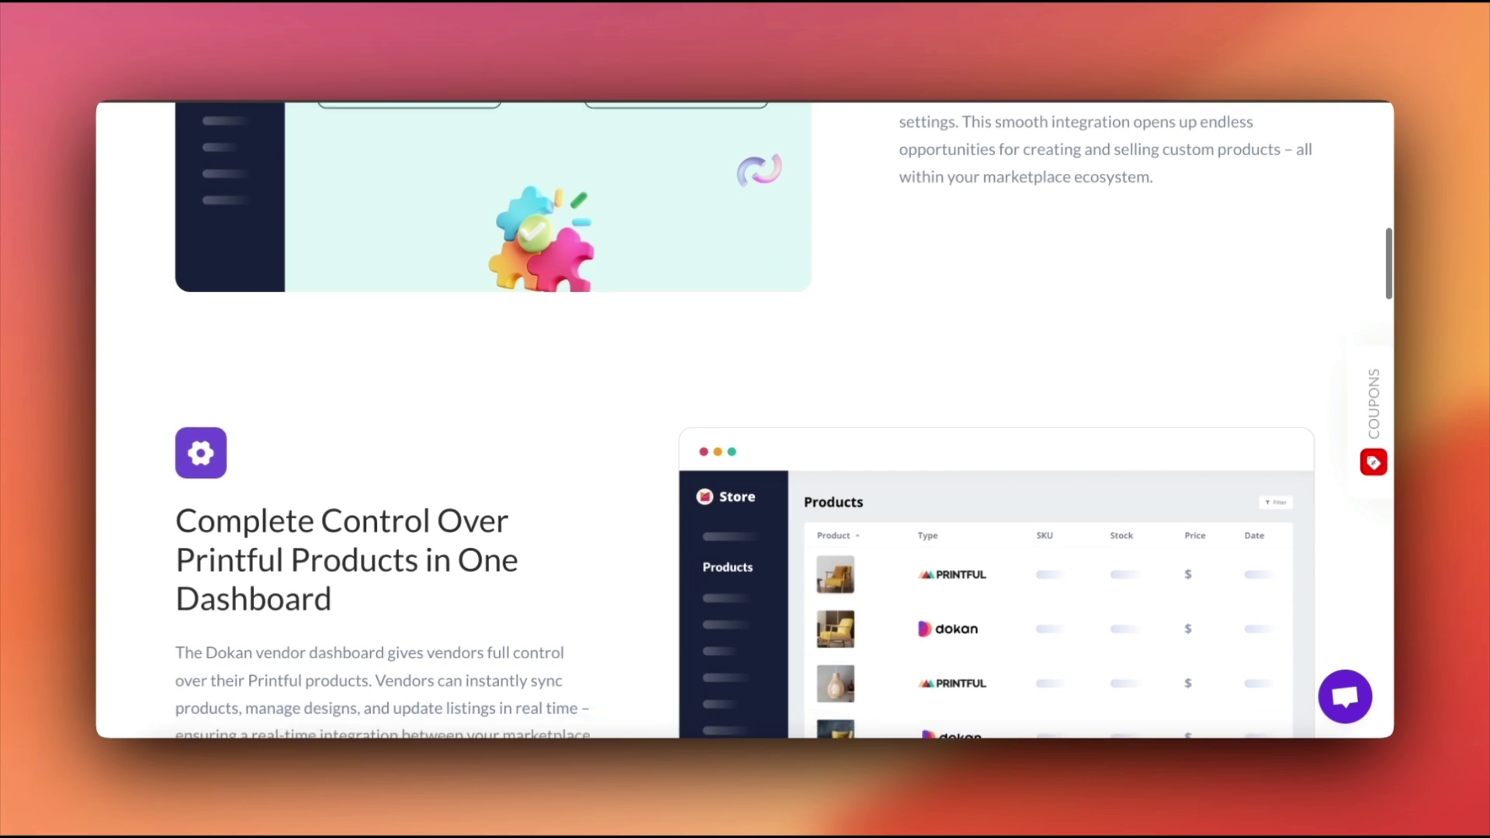
{"action": "scroll", "coordinate": [745, 419], "scroll_direction": "down", "scroll_amount": 5}
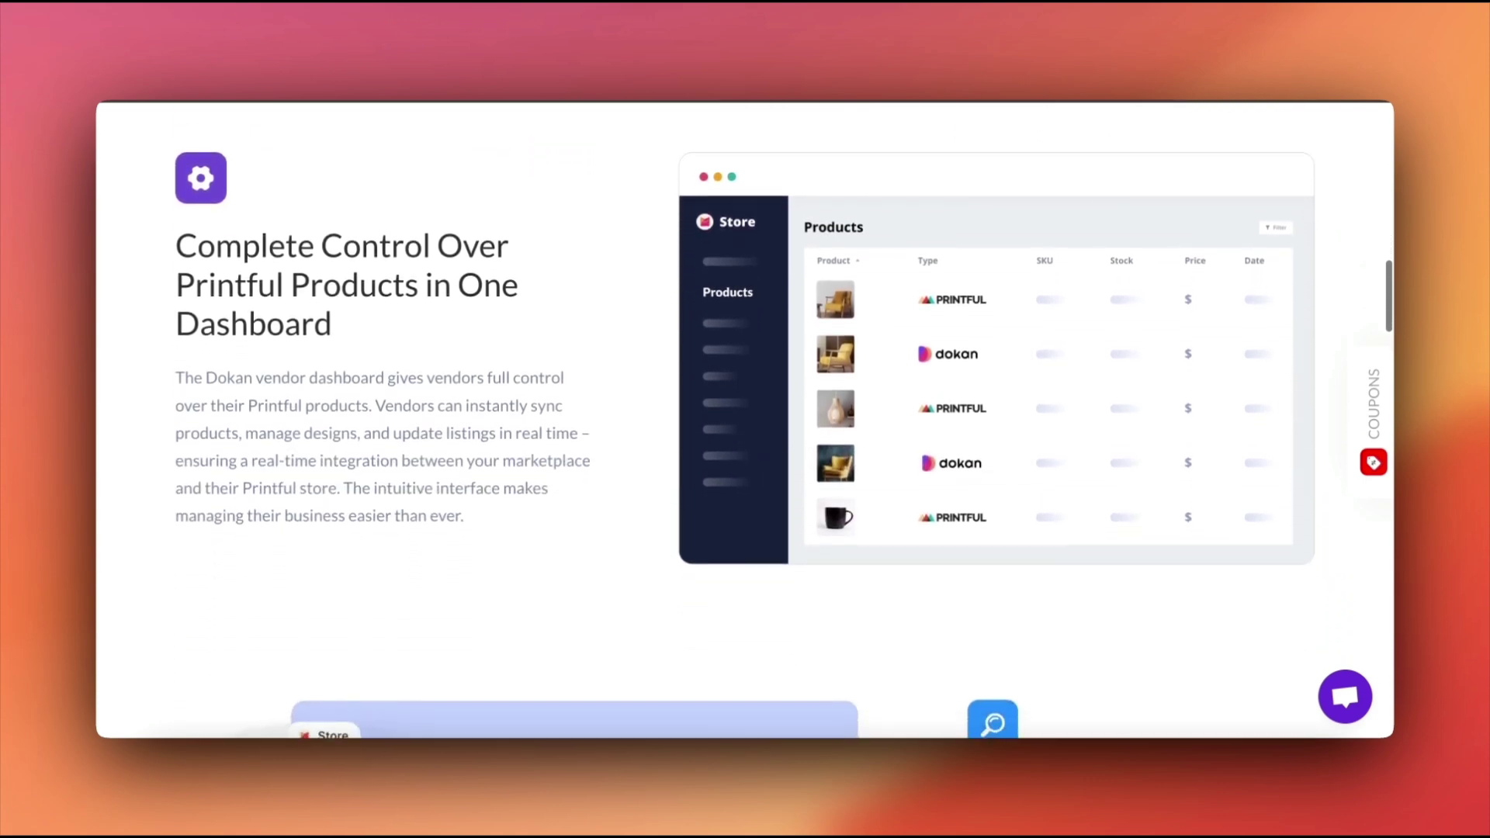
{"action": "scroll", "coordinate": [745, 419], "scroll_direction": "down", "scroll_amount": 3}
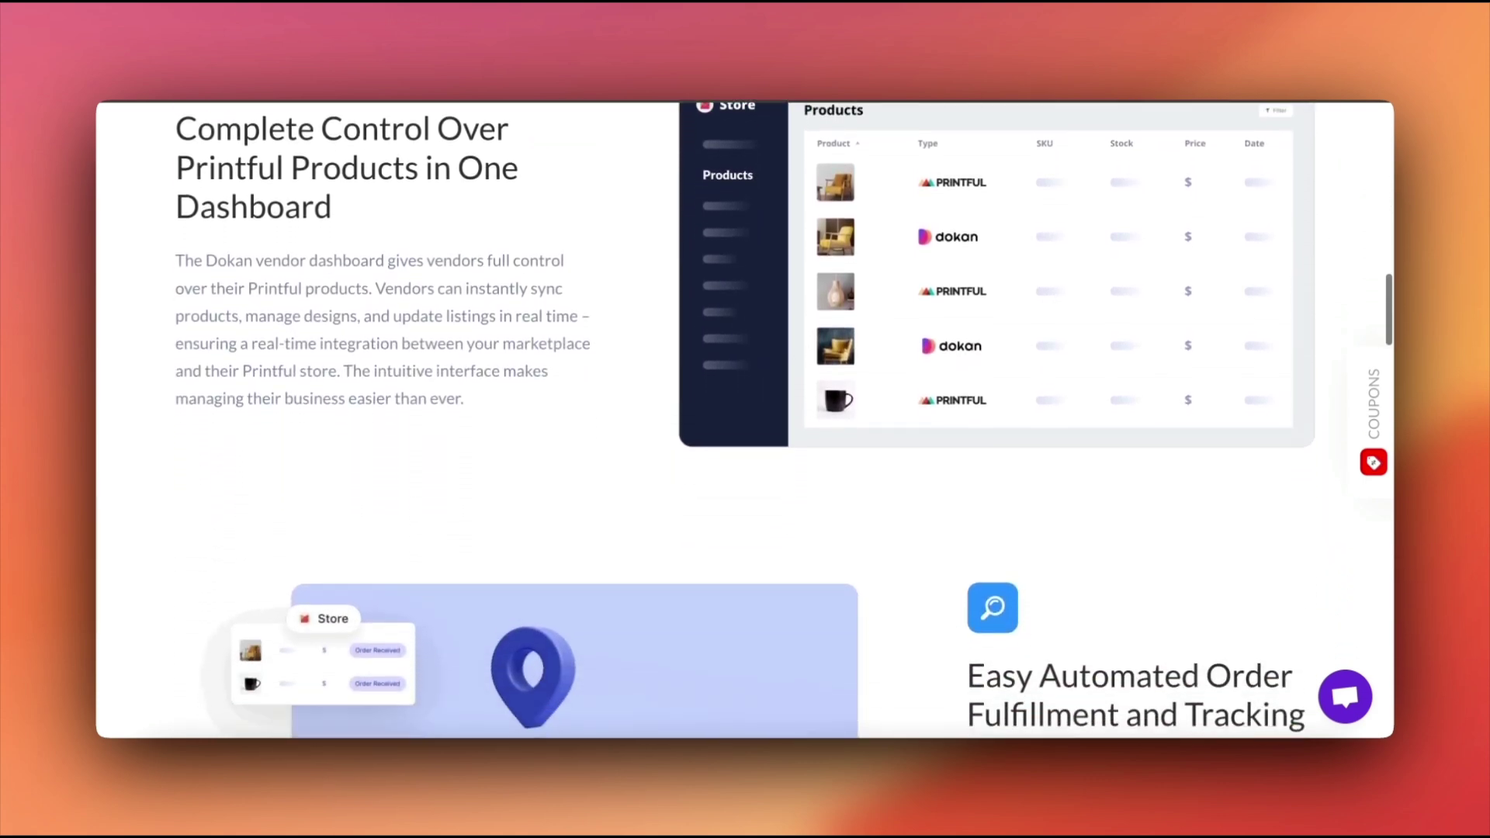
{"action": "scroll", "coordinate": [745, 420], "scroll_direction": "down", "scroll_amount": 3}
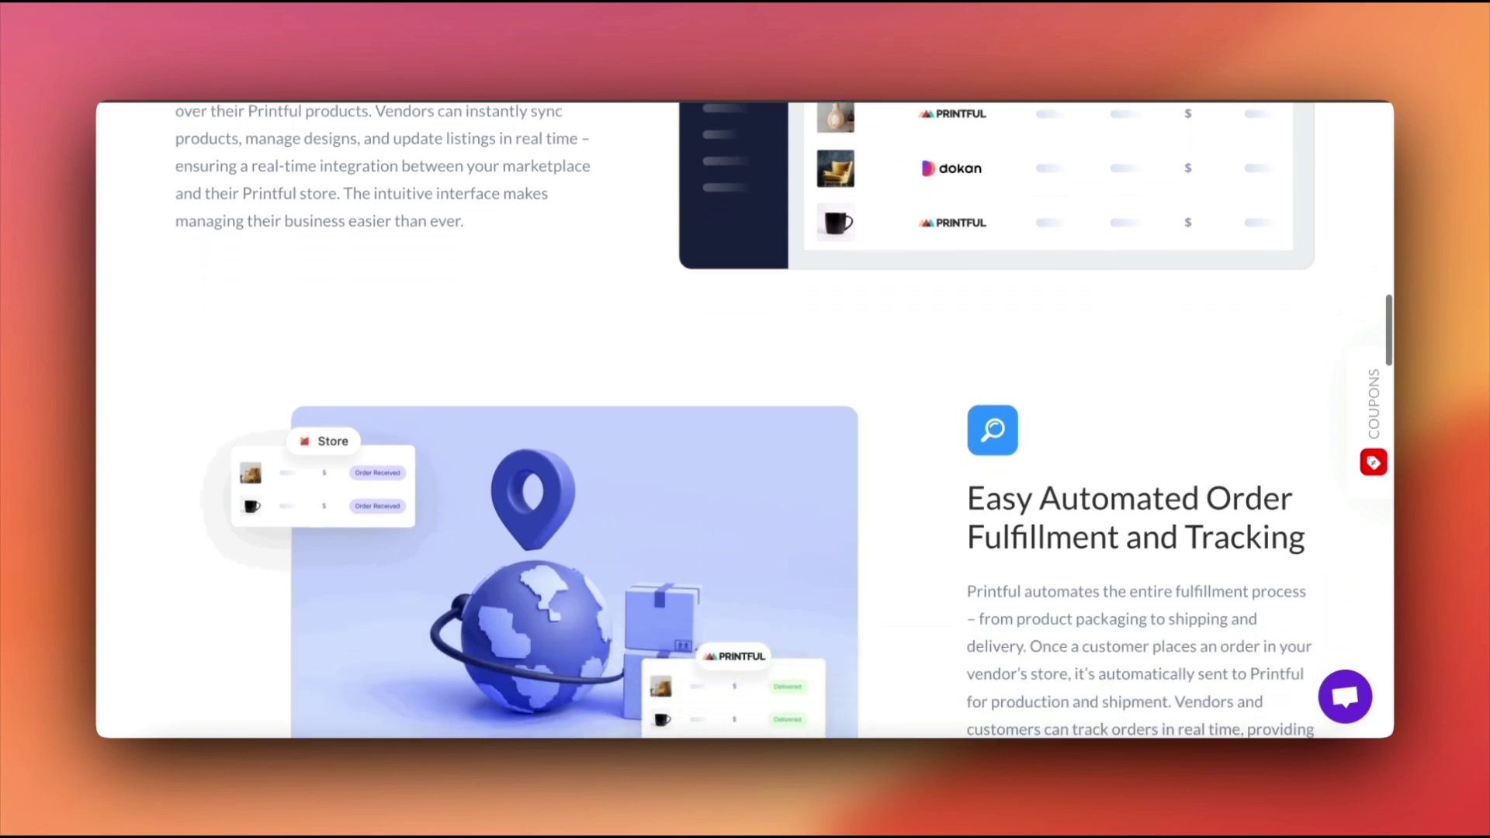
{"action": "scroll", "coordinate": [745, 419], "scroll_direction": "down", "scroll_amount": 2}
{"action": "scroll", "coordinate": [745, 419], "scroll_direction": "down", "scroll_amount": 2}
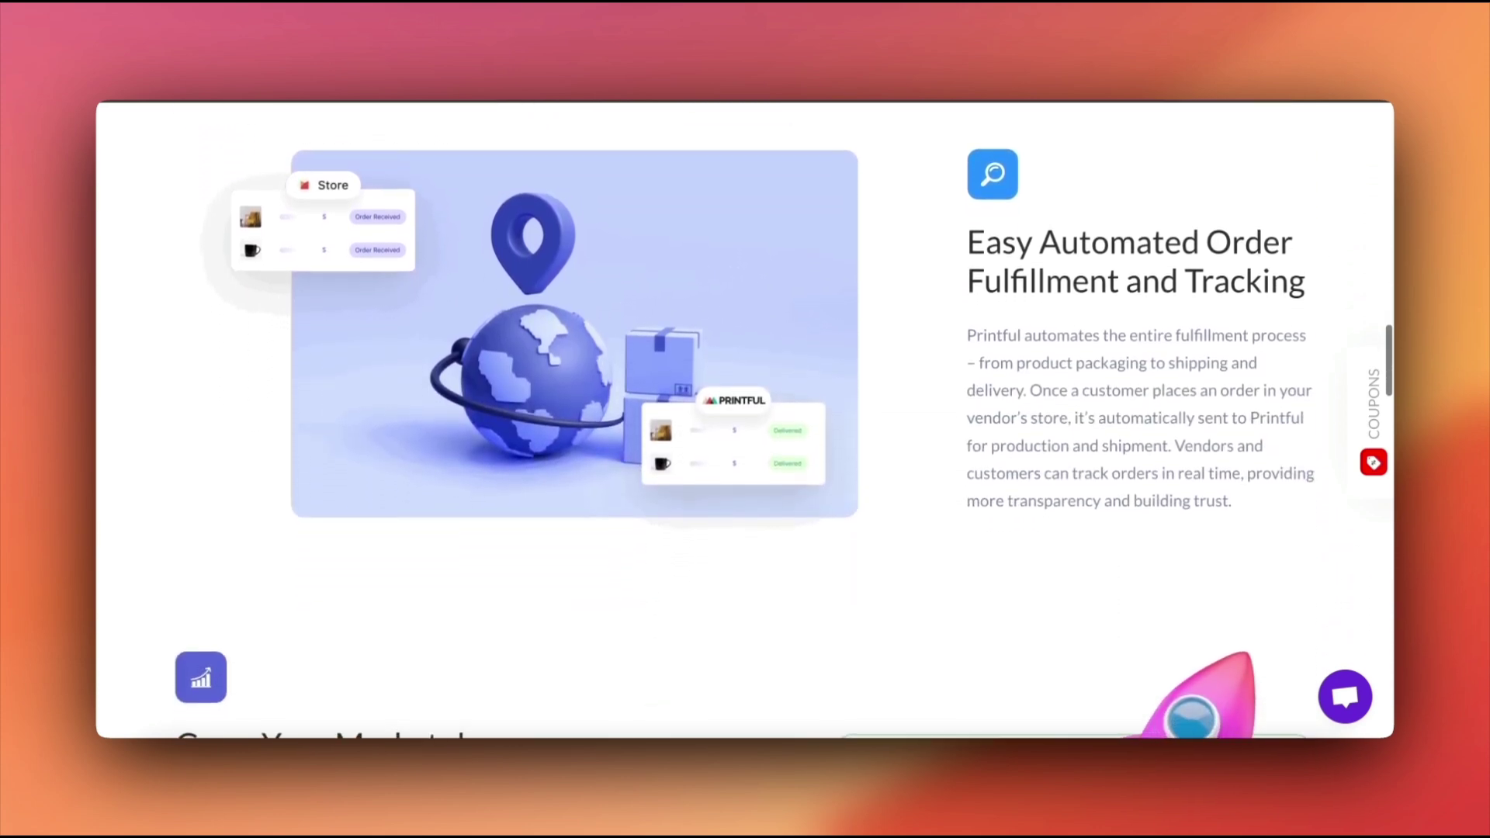
{"action": "scroll", "coordinate": [745, 419], "scroll_direction": "down", "scroll_amount": 3}
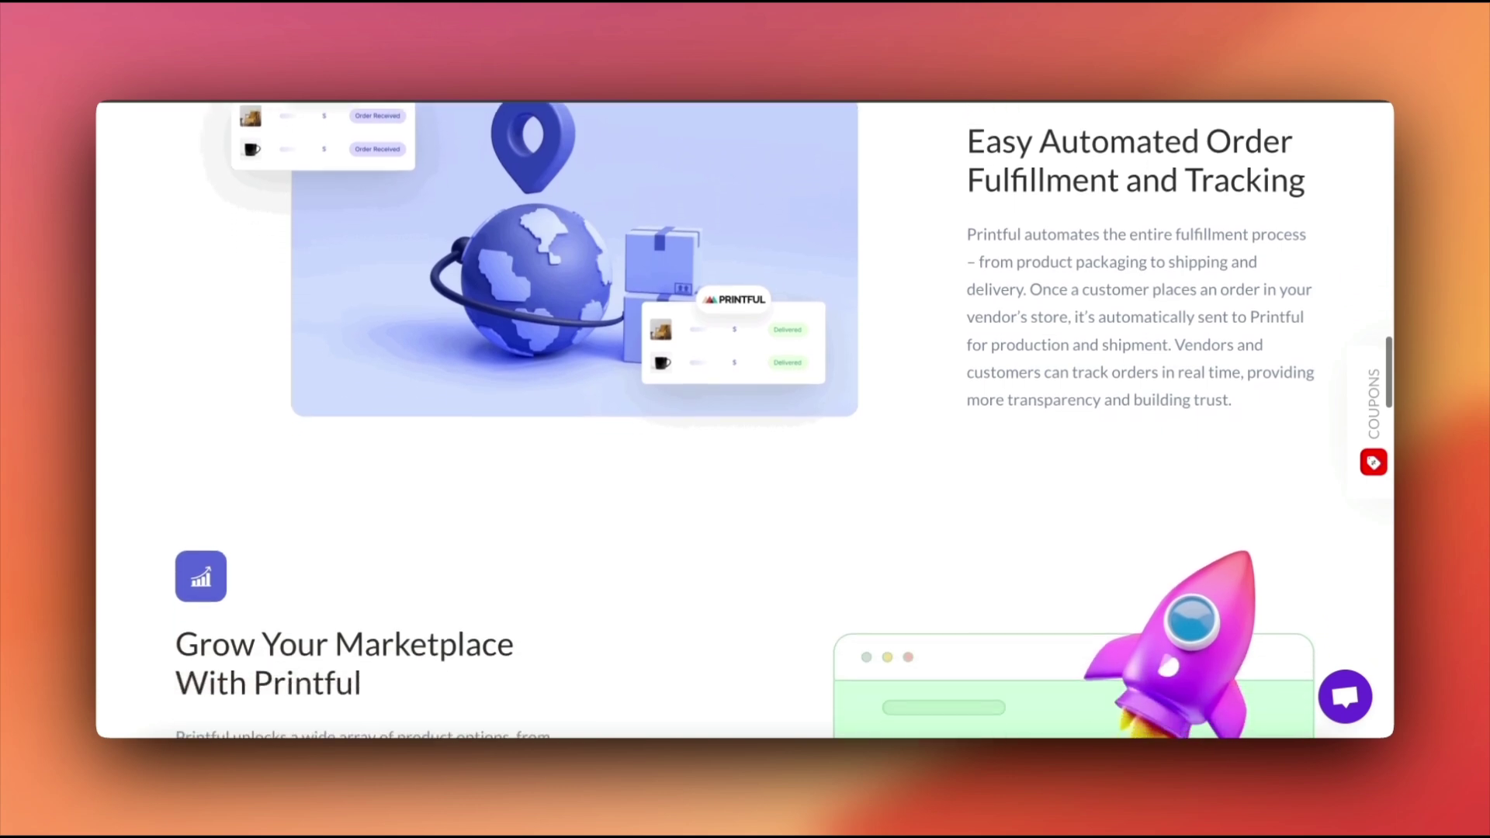
{"action": "scroll", "coordinate": [745, 419], "scroll_direction": "down", "scroll_amount": 5}
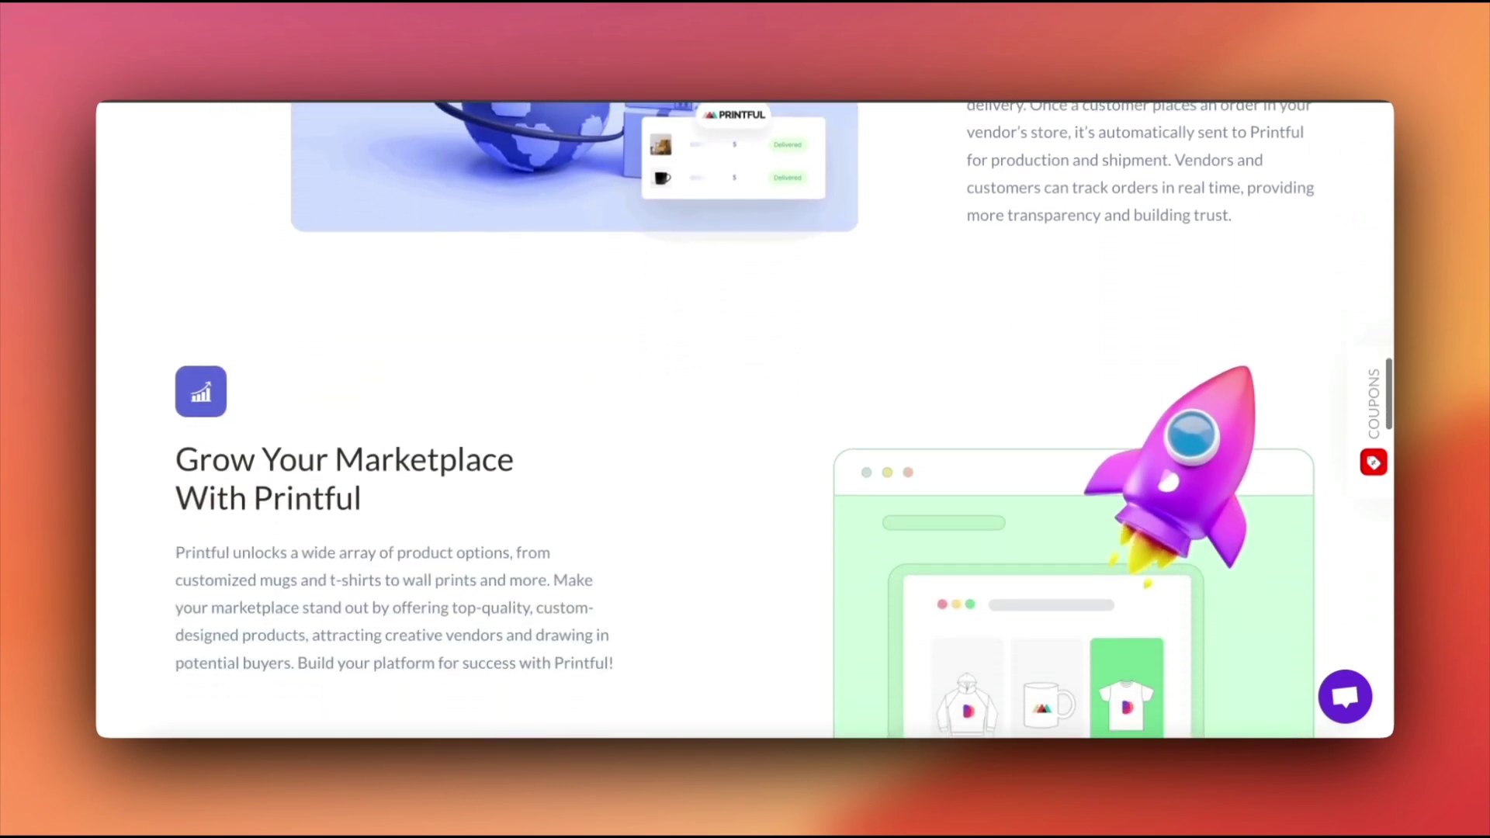
{"action": "scroll", "coordinate": [746, 419], "scroll_direction": "down", "scroll_amount": 3}
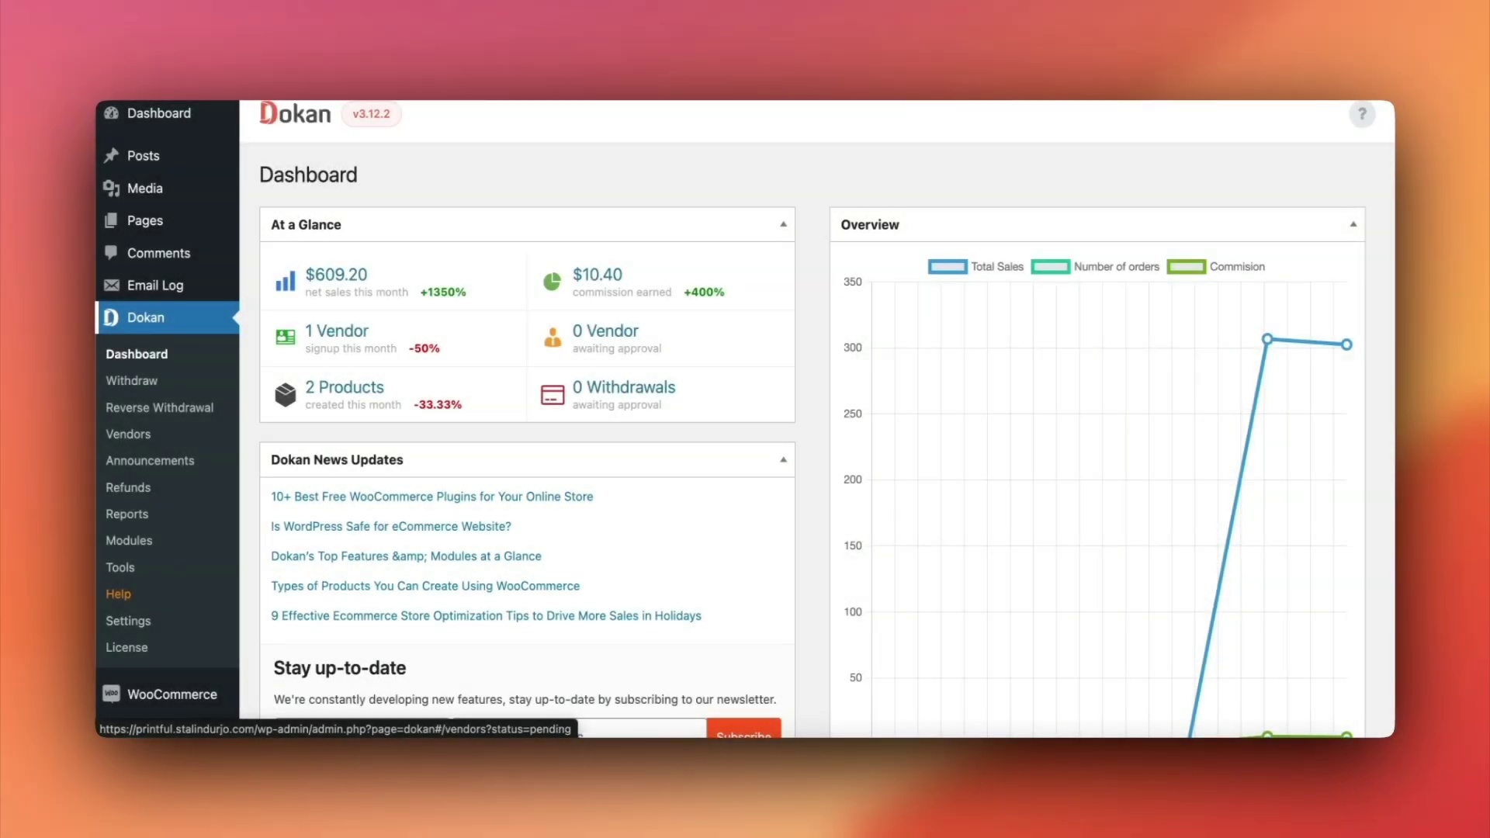
Switch on the Printful module on the Dokan Modules page, making two active modules.
{"action": "scroll", "coordinate": [746, 419], "scroll_direction": "down", "scroll_amount": 5}
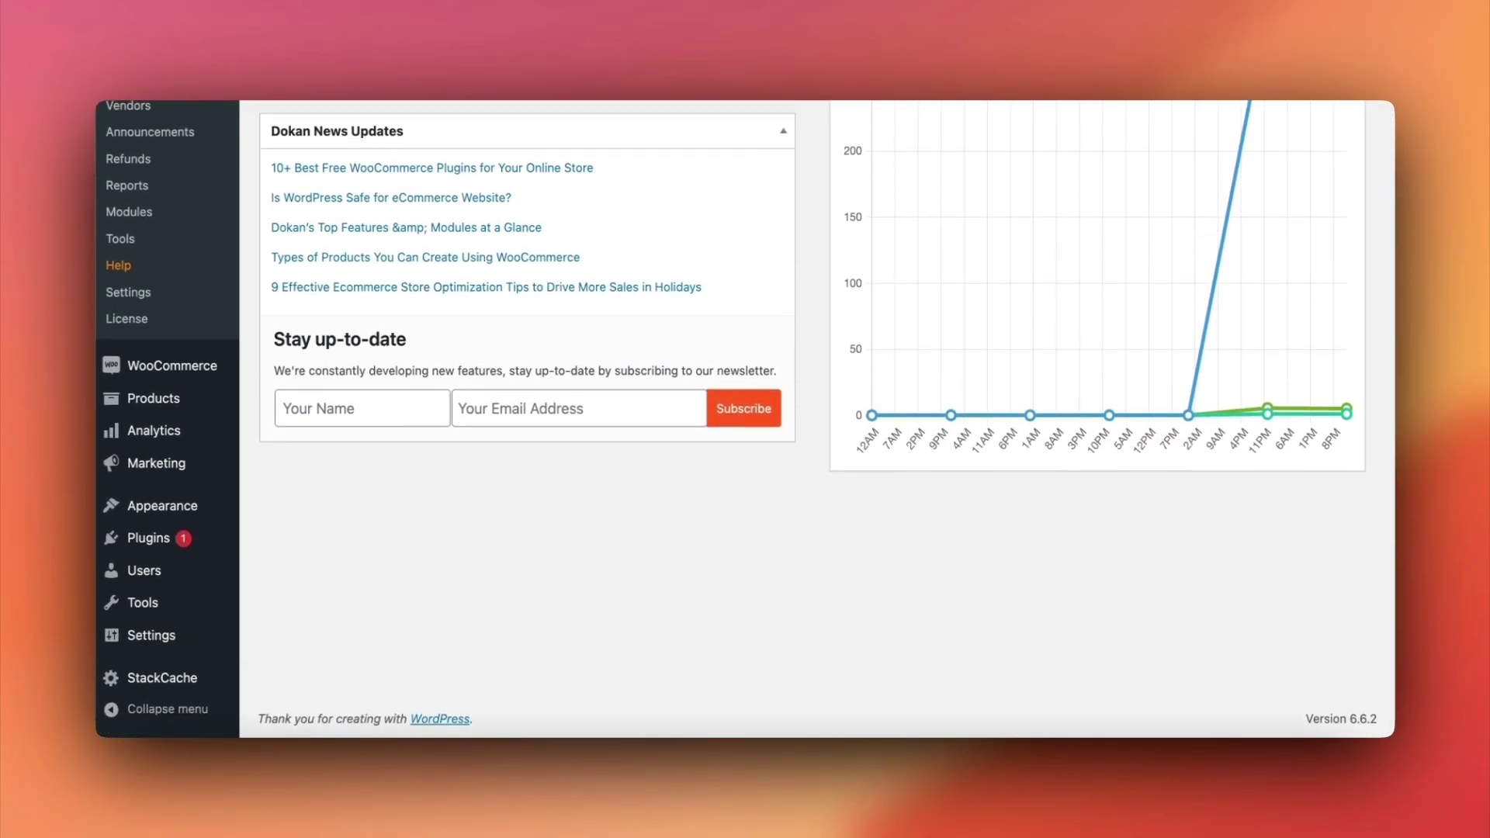
{"action": "scroll", "coordinate": [128, 528], "scroll_direction": "up", "scroll_amount": 5}
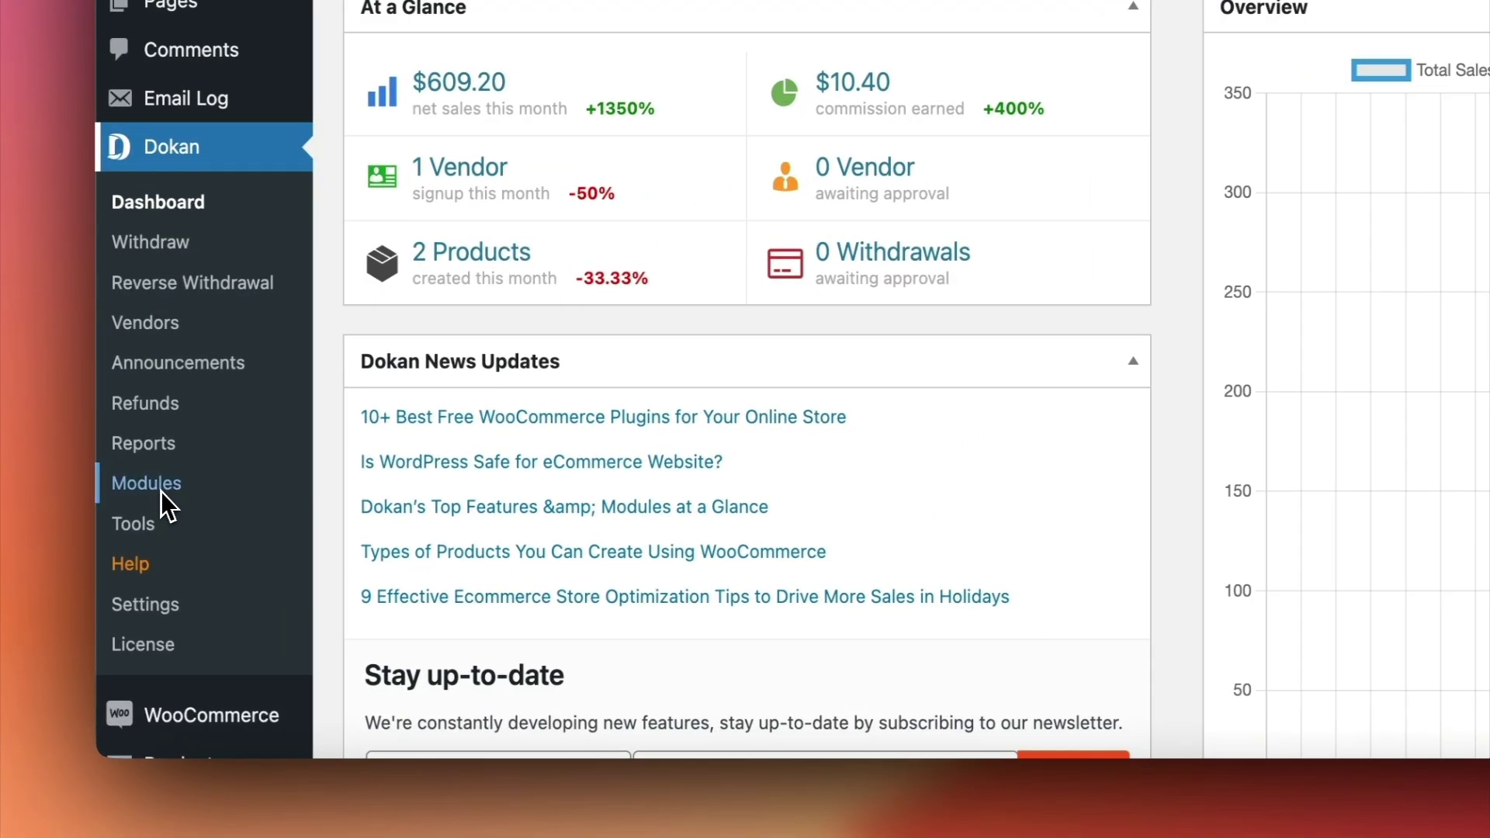
{"action": "left_click", "coordinate": [129, 555]}
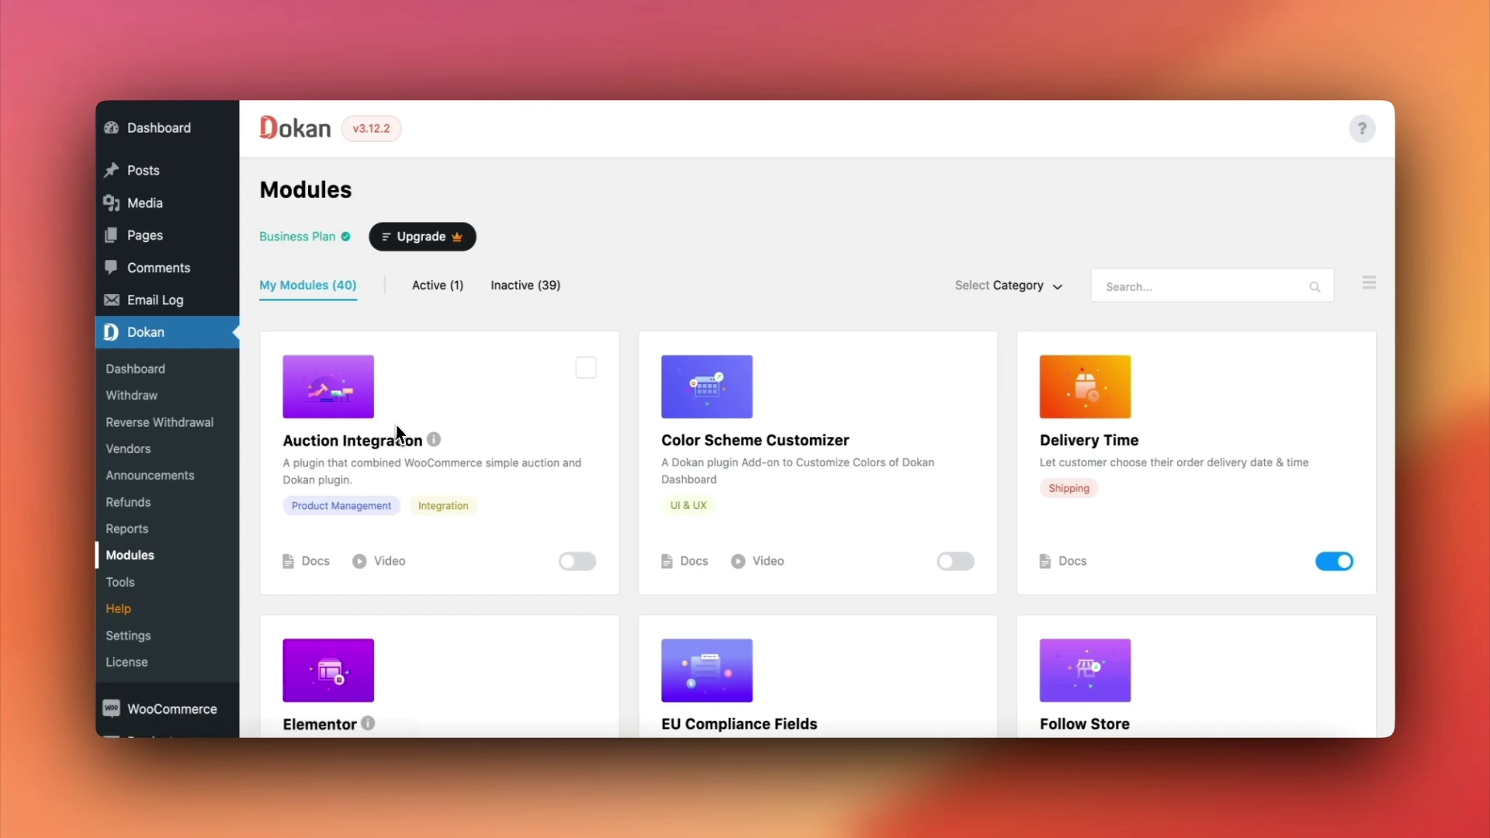
{"action": "scroll", "coordinate": [397, 432], "scroll_direction": "down", "scroll_amount": 10}
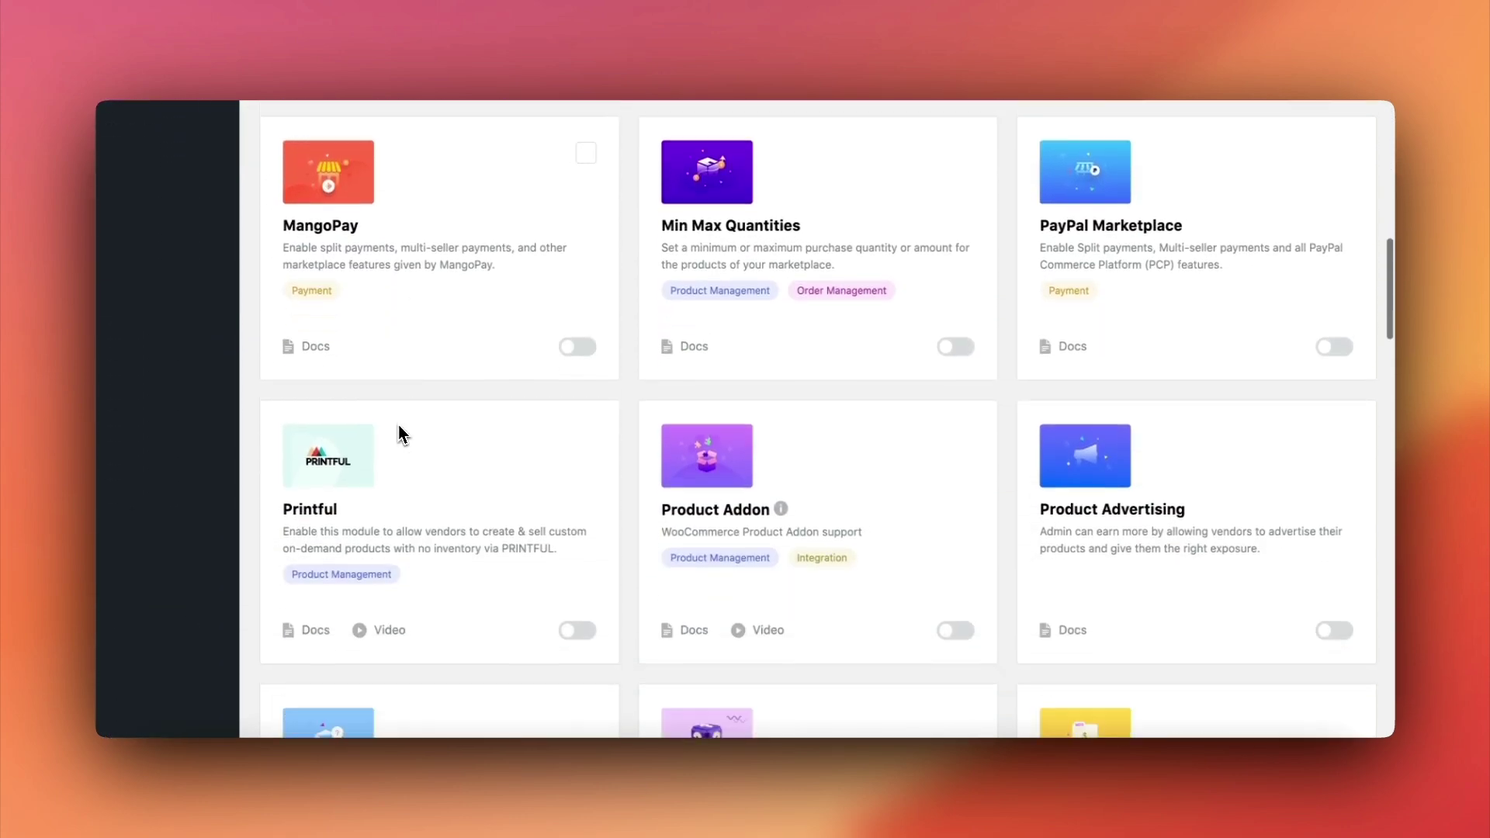
{"action": "scroll", "coordinate": [402, 435], "scroll_direction": "down", "scroll_amount": 1}
{"action": "left_click", "coordinate": [586, 560]}
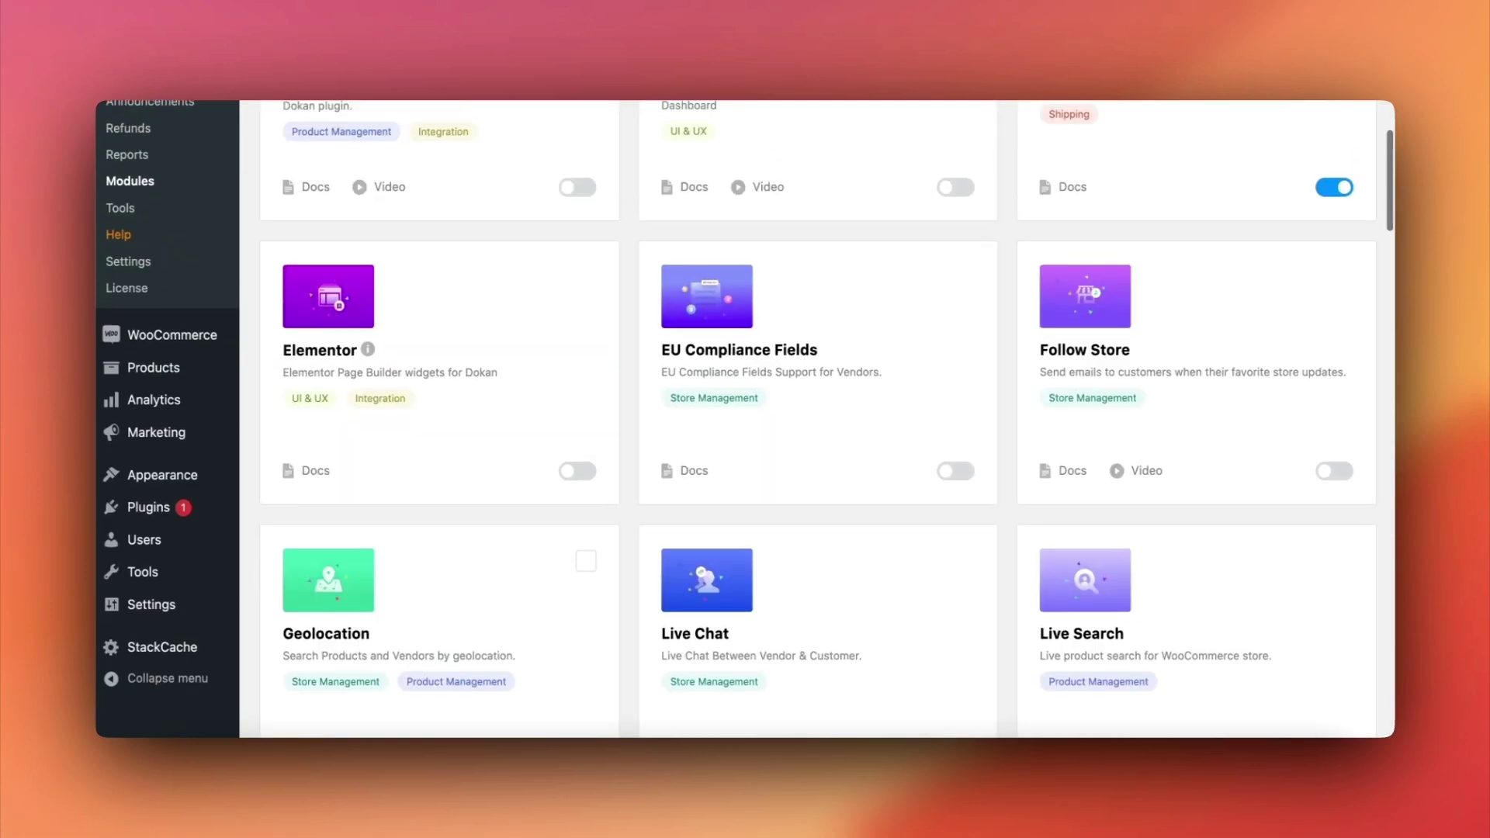
{"action": "scroll", "coordinate": [585, 559], "scroll_direction": "up", "scroll_amount": 5}
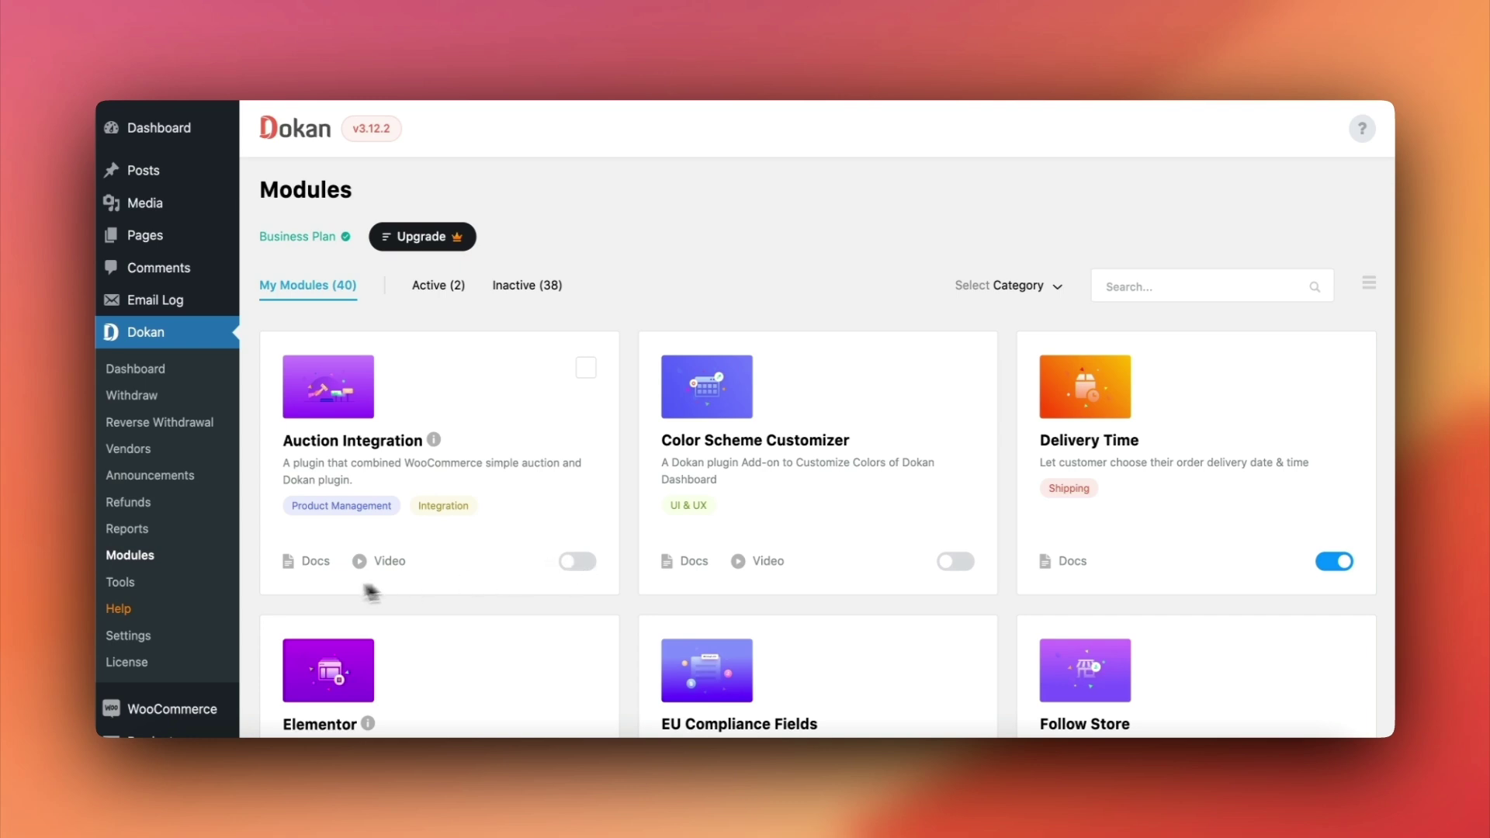
Save Dokan's Selling Options with shipping fee, product tax and shipping tax recipients set to Vendor.
{"action": "left_click", "coordinate": [140, 643]}
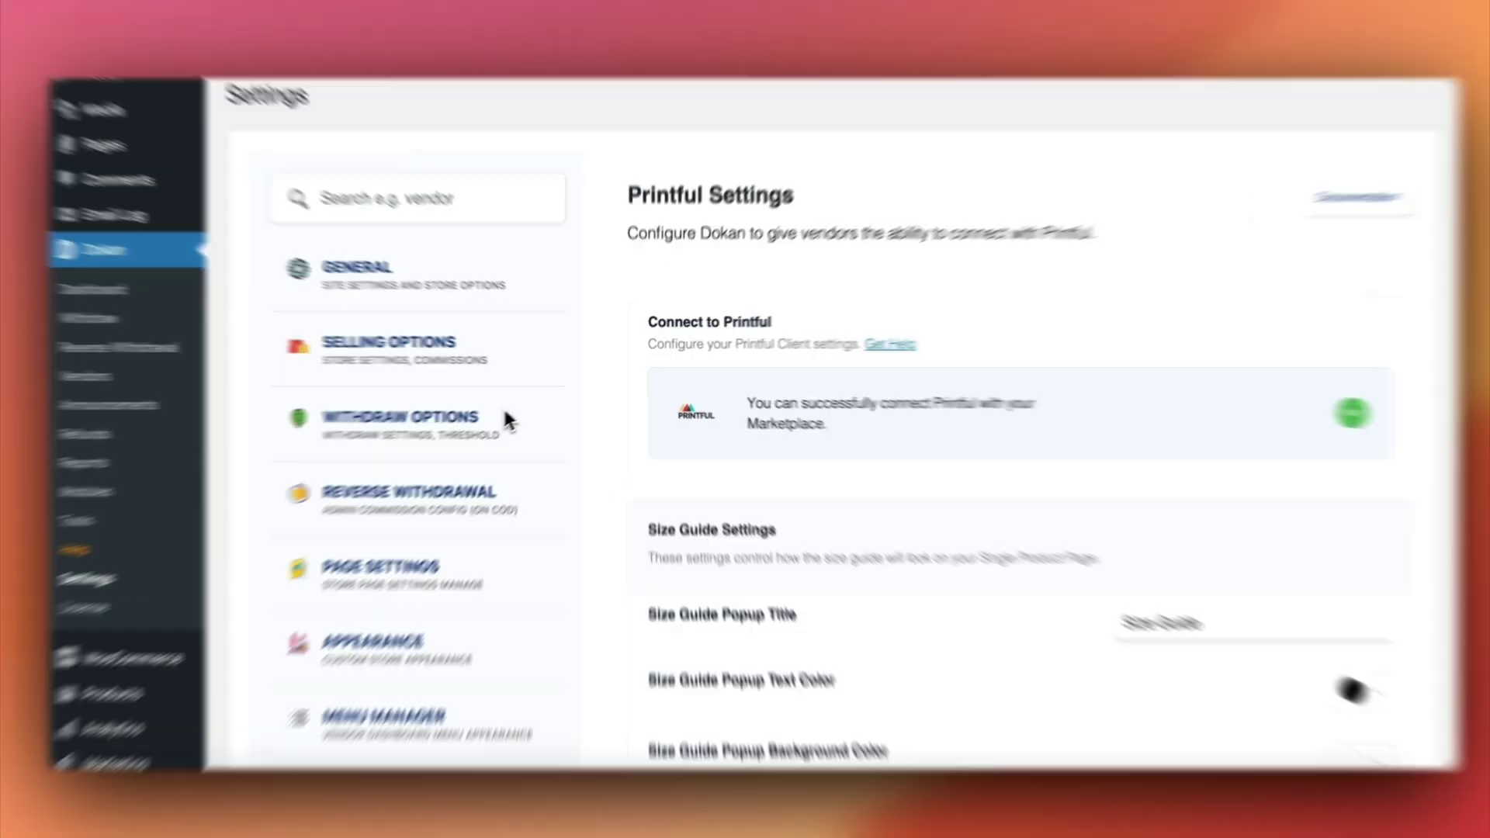
{"action": "left_click", "coordinate": [374, 218]}
{"action": "scroll", "coordinate": [458, 382], "scroll_direction": "down", "scroll_amount": 1}
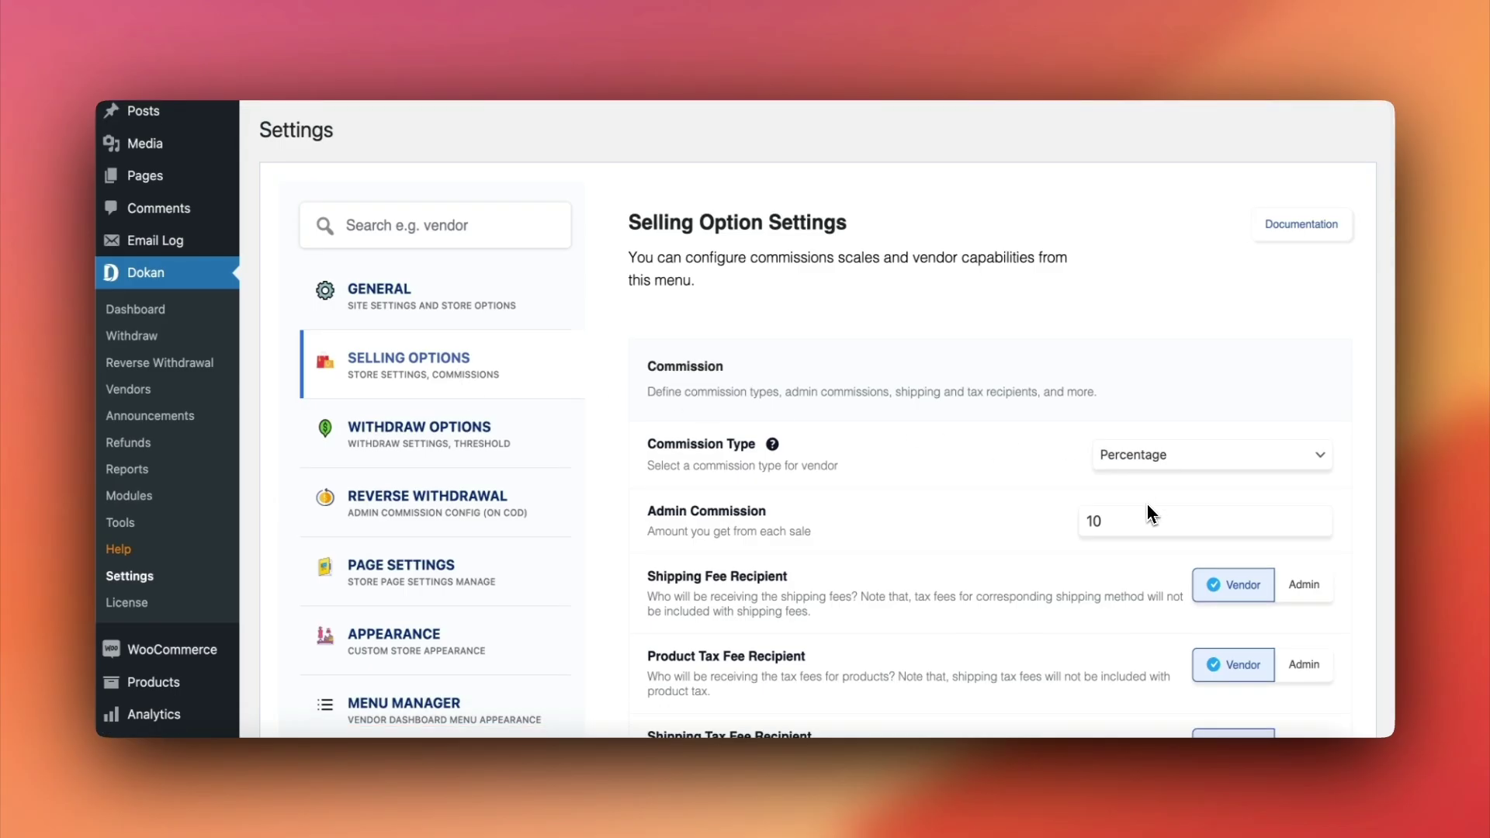
{"action": "scroll", "coordinate": [1215, 586], "scroll_direction": "down", "scroll_amount": 3}
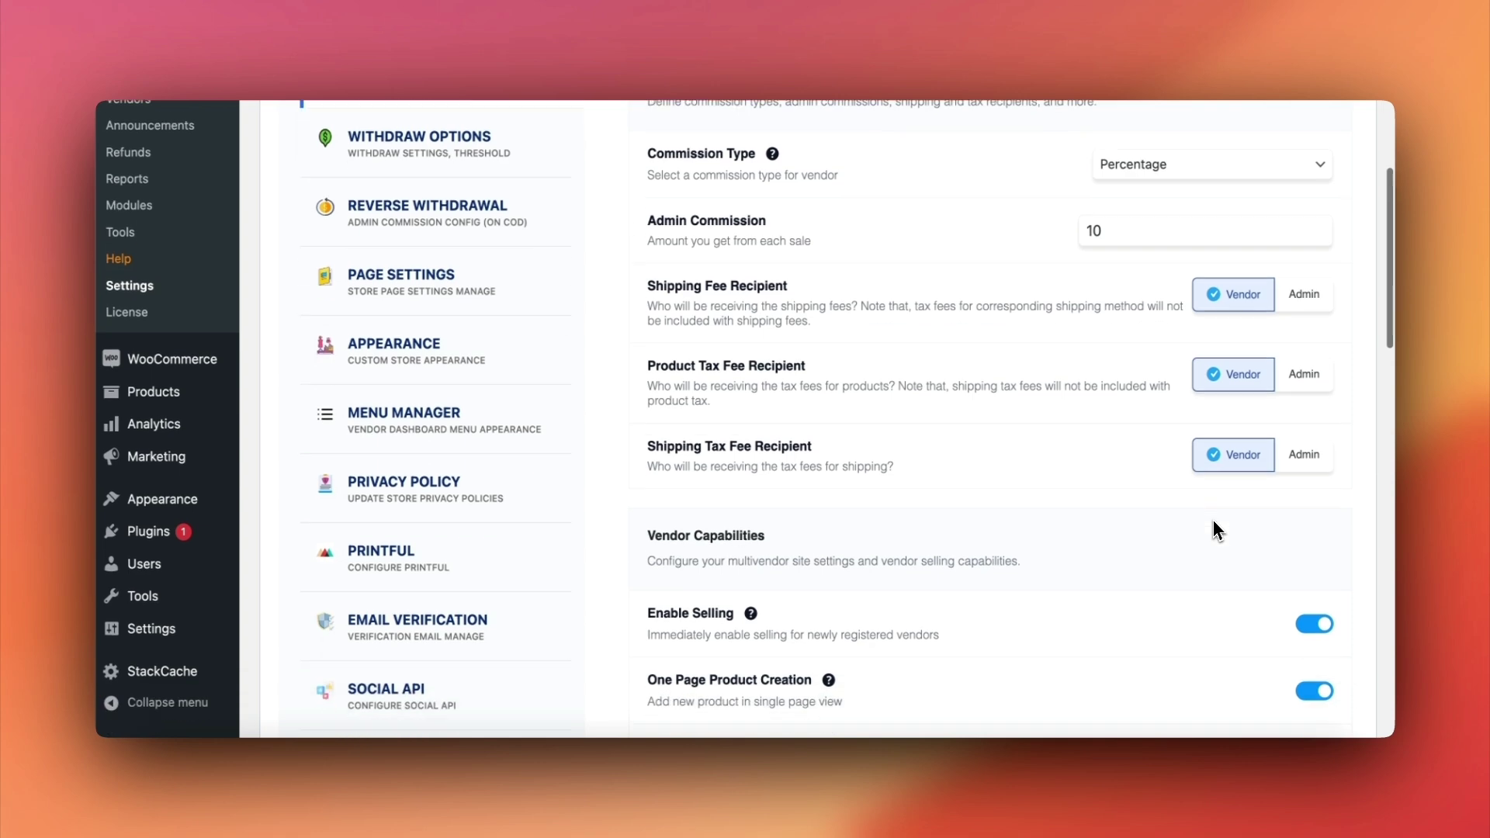
{"action": "scroll", "coordinate": [1213, 519], "scroll_direction": "down", "scroll_amount": 10}
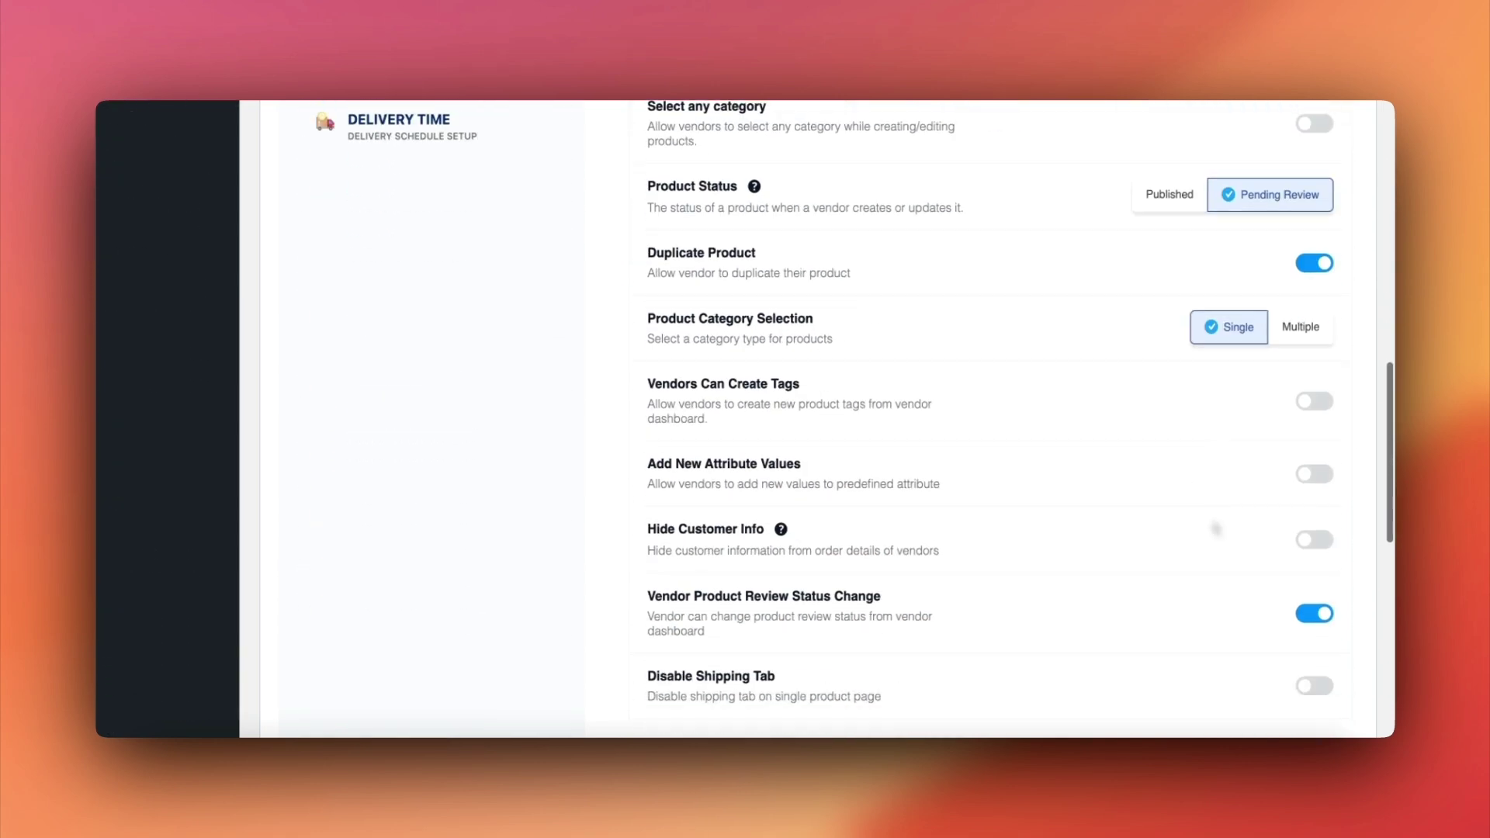
{"action": "scroll", "coordinate": [1213, 522], "scroll_direction": "down", "scroll_amount": 3}
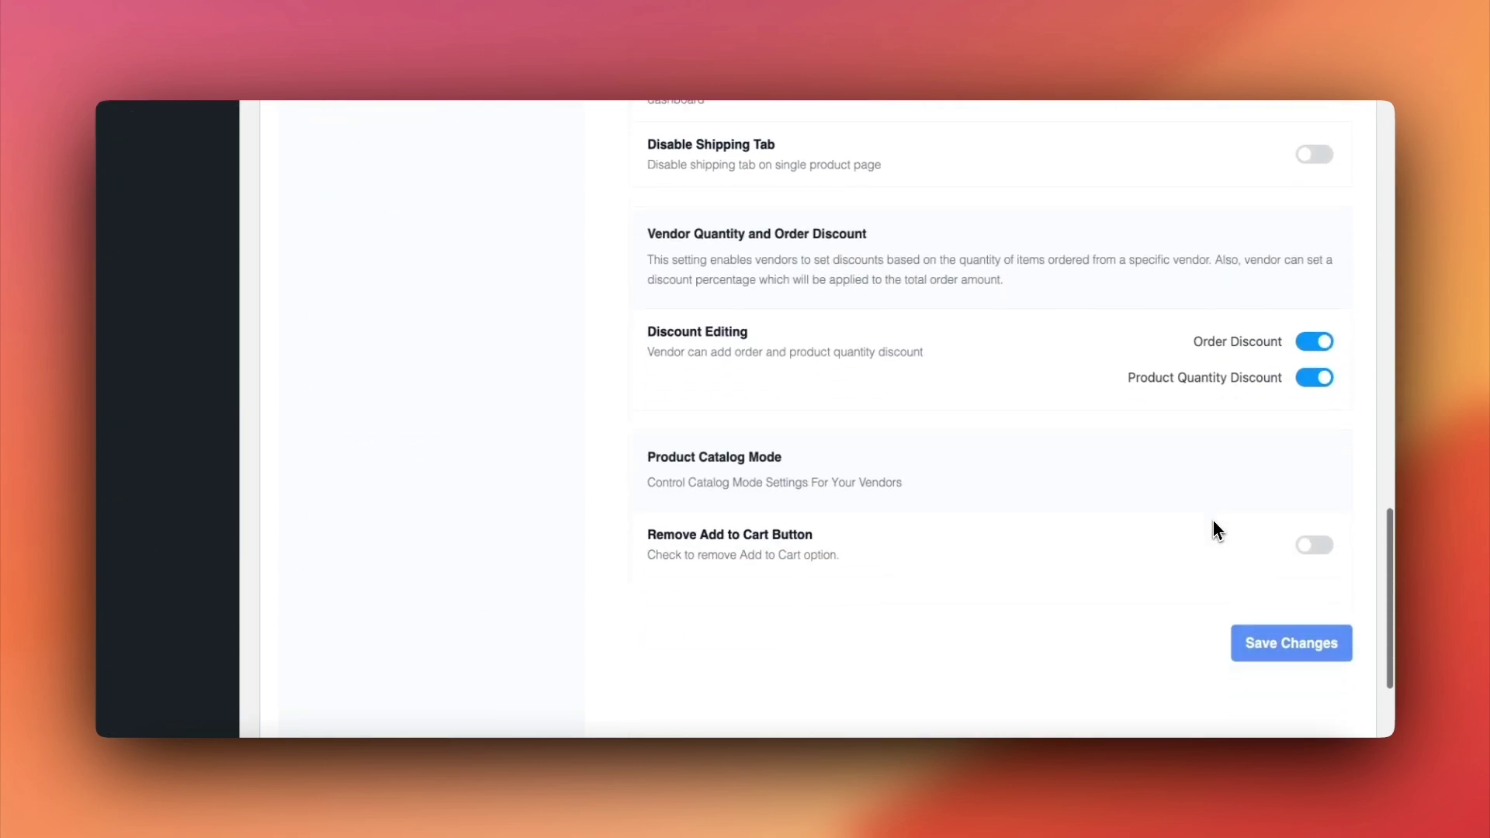
{"action": "left_click", "coordinate": [1293, 644]}
{"action": "scroll", "coordinate": [460, 408], "scroll_direction": "down", "scroll_amount": 5}
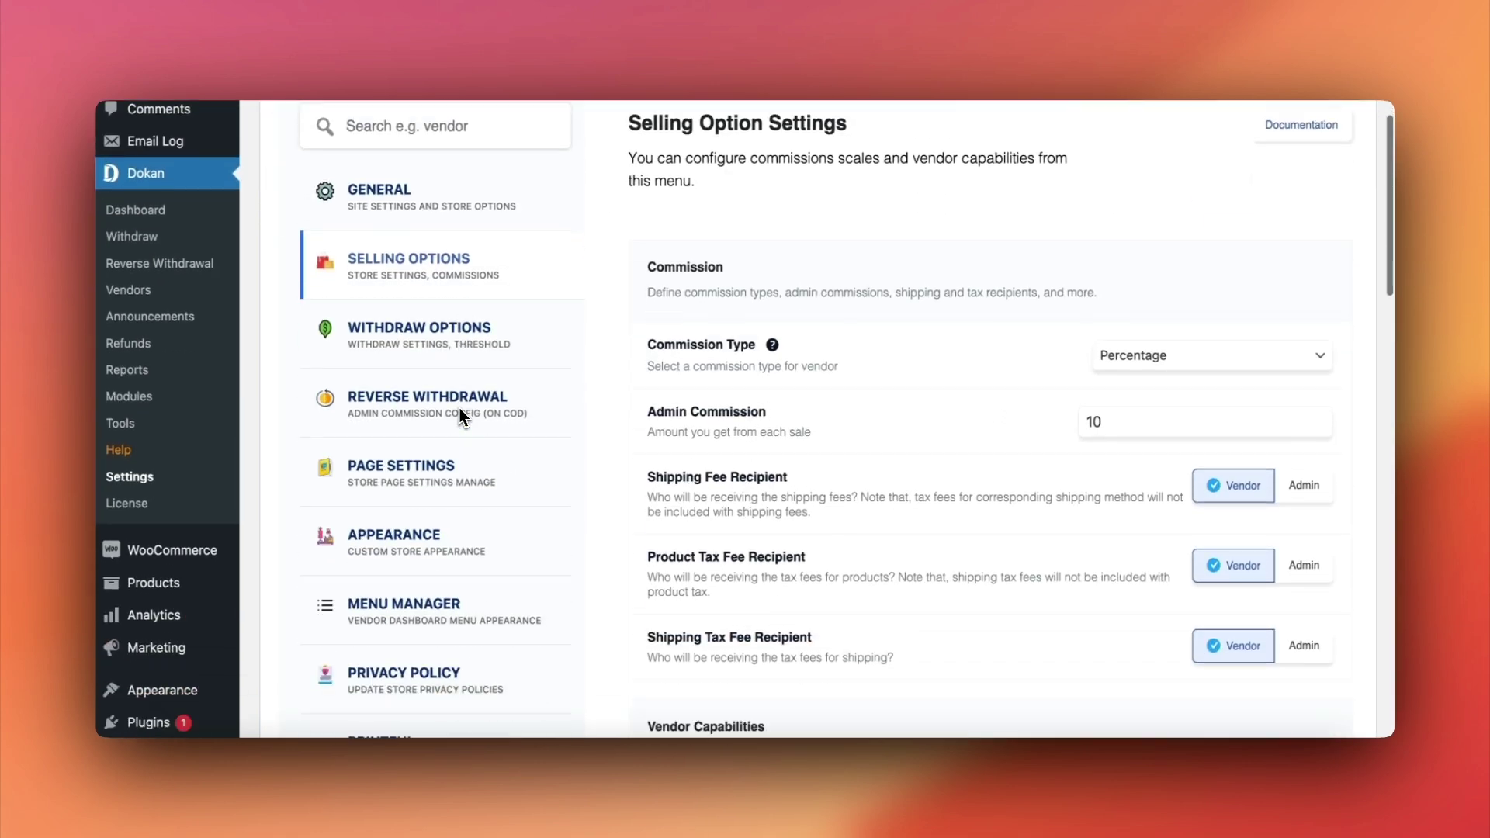
Set the WooCommerce General settings currency to United States (US) dollar and save.
{"action": "mouse_move", "coordinate": [194, 404]}
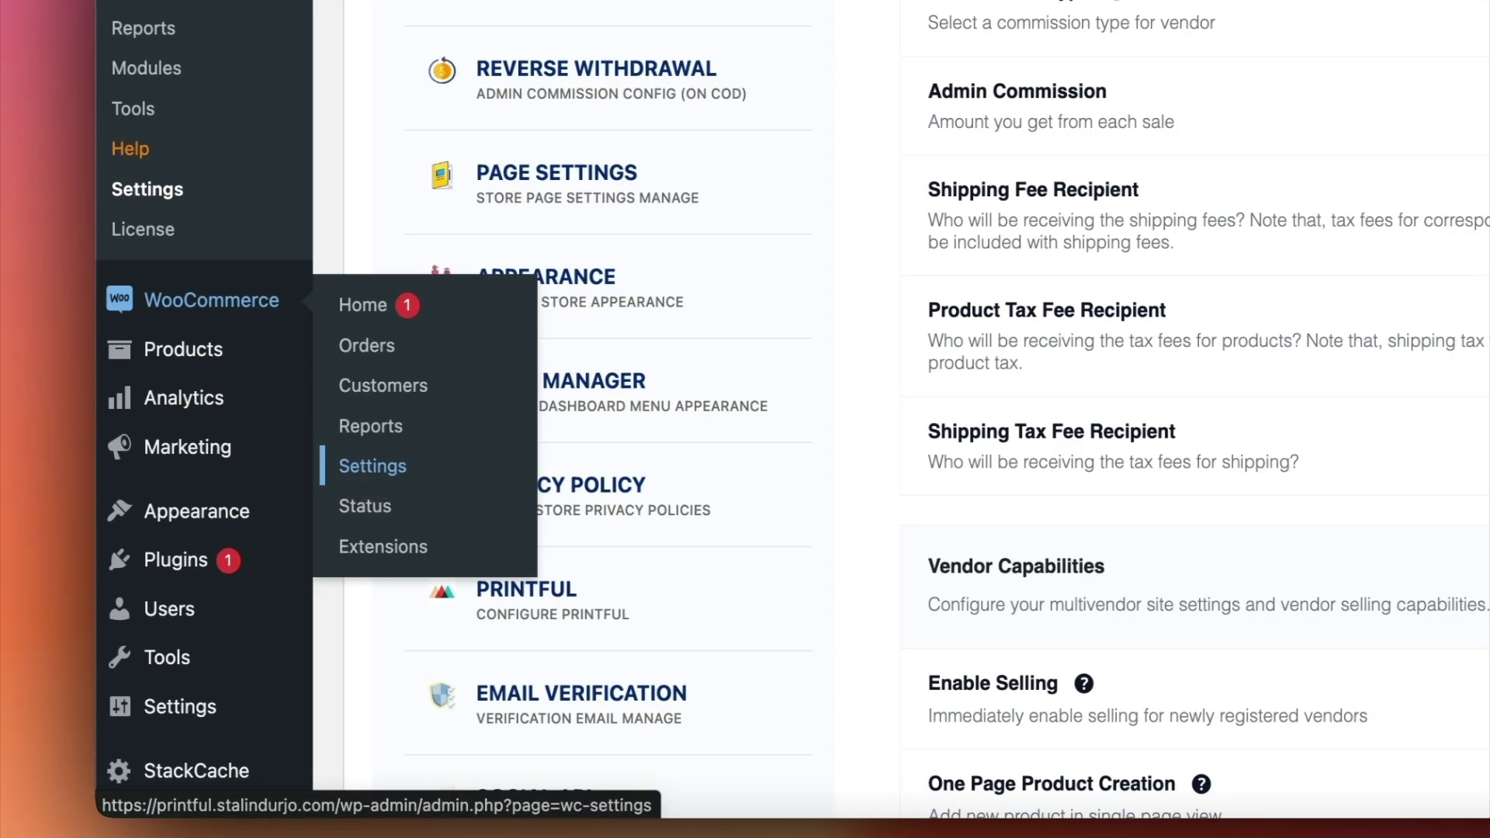
{"action": "left_click", "coordinate": [373, 468]}
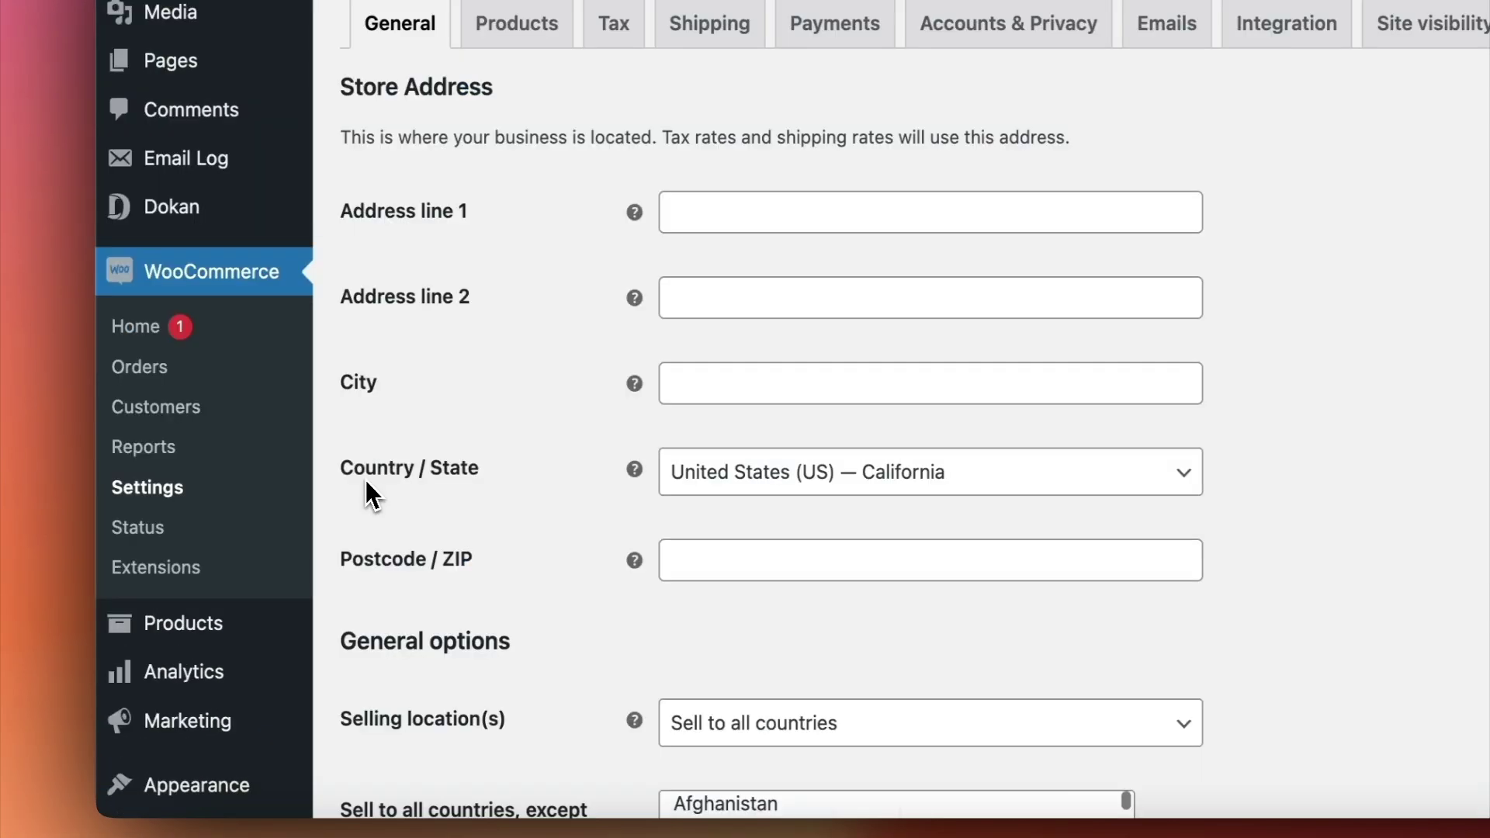
{"action": "scroll", "coordinate": [719, 574], "scroll_direction": "down", "scroll_amount": 10}
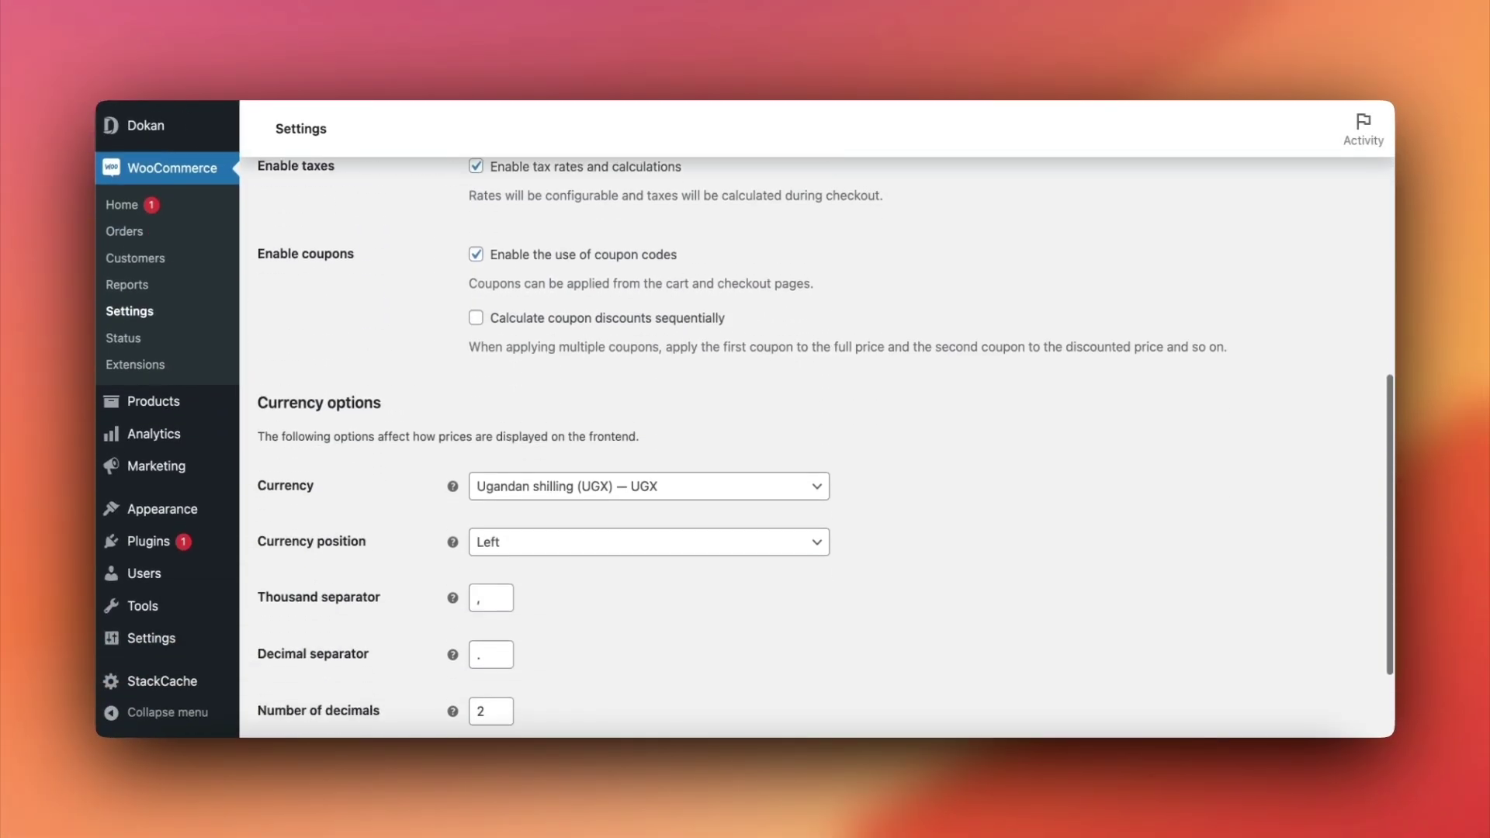
{"action": "scroll", "coordinate": [420, 555], "scroll_direction": "down", "scroll_amount": 1}
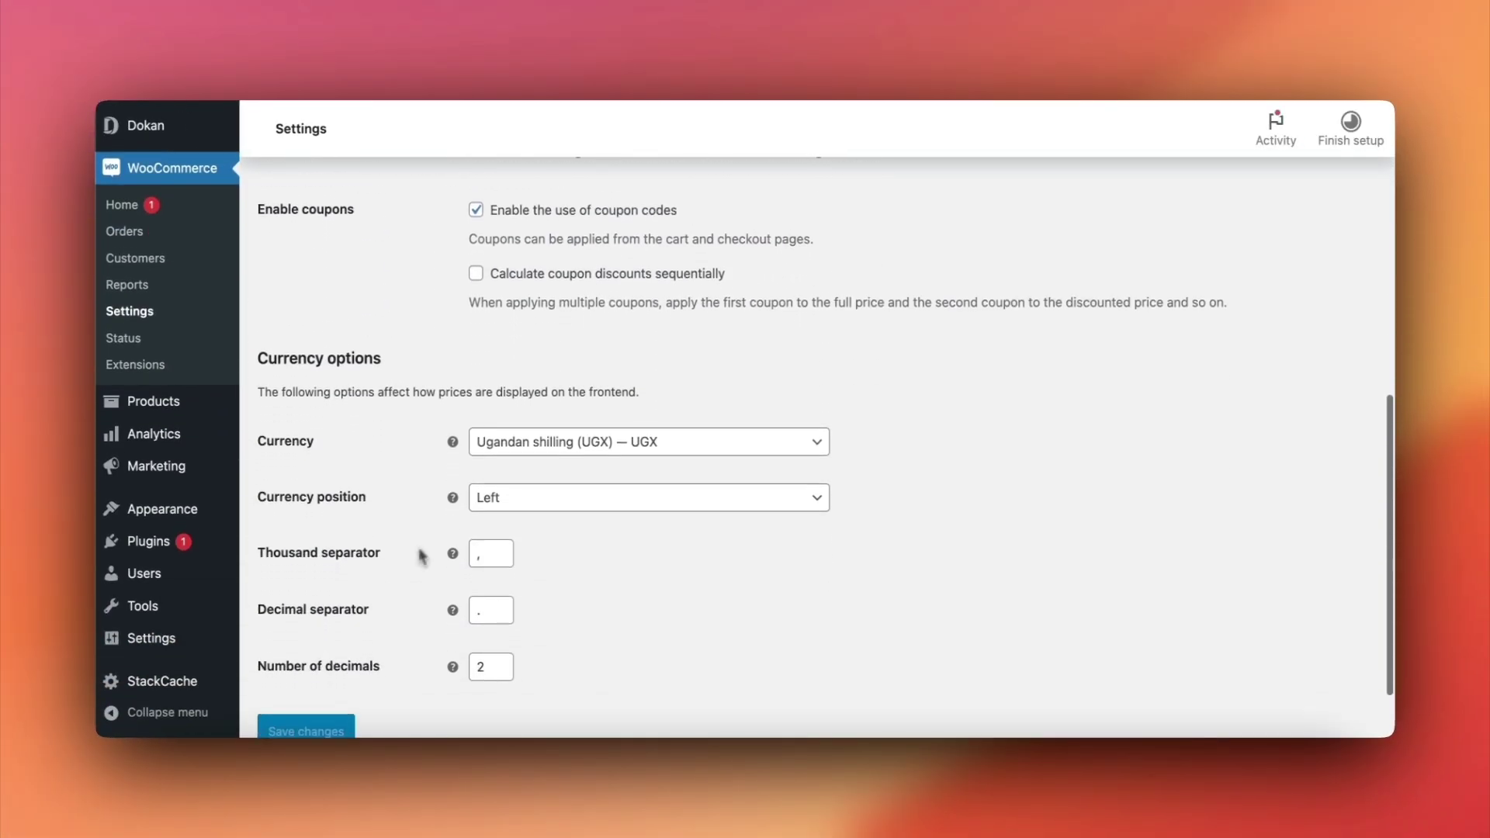
{"action": "left_click", "coordinate": [496, 443]}
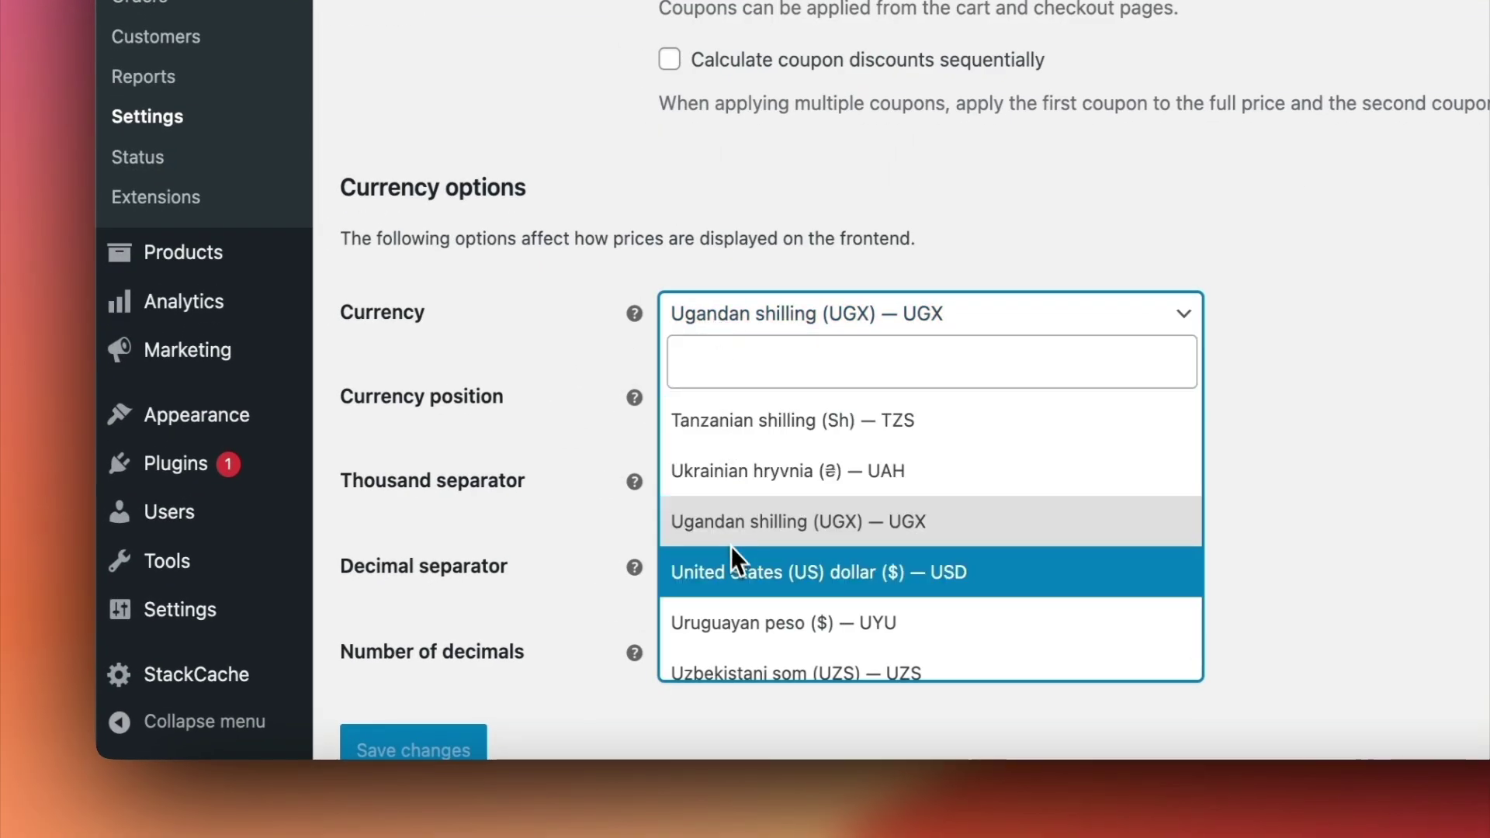
{"action": "left_click", "coordinate": [733, 572]}
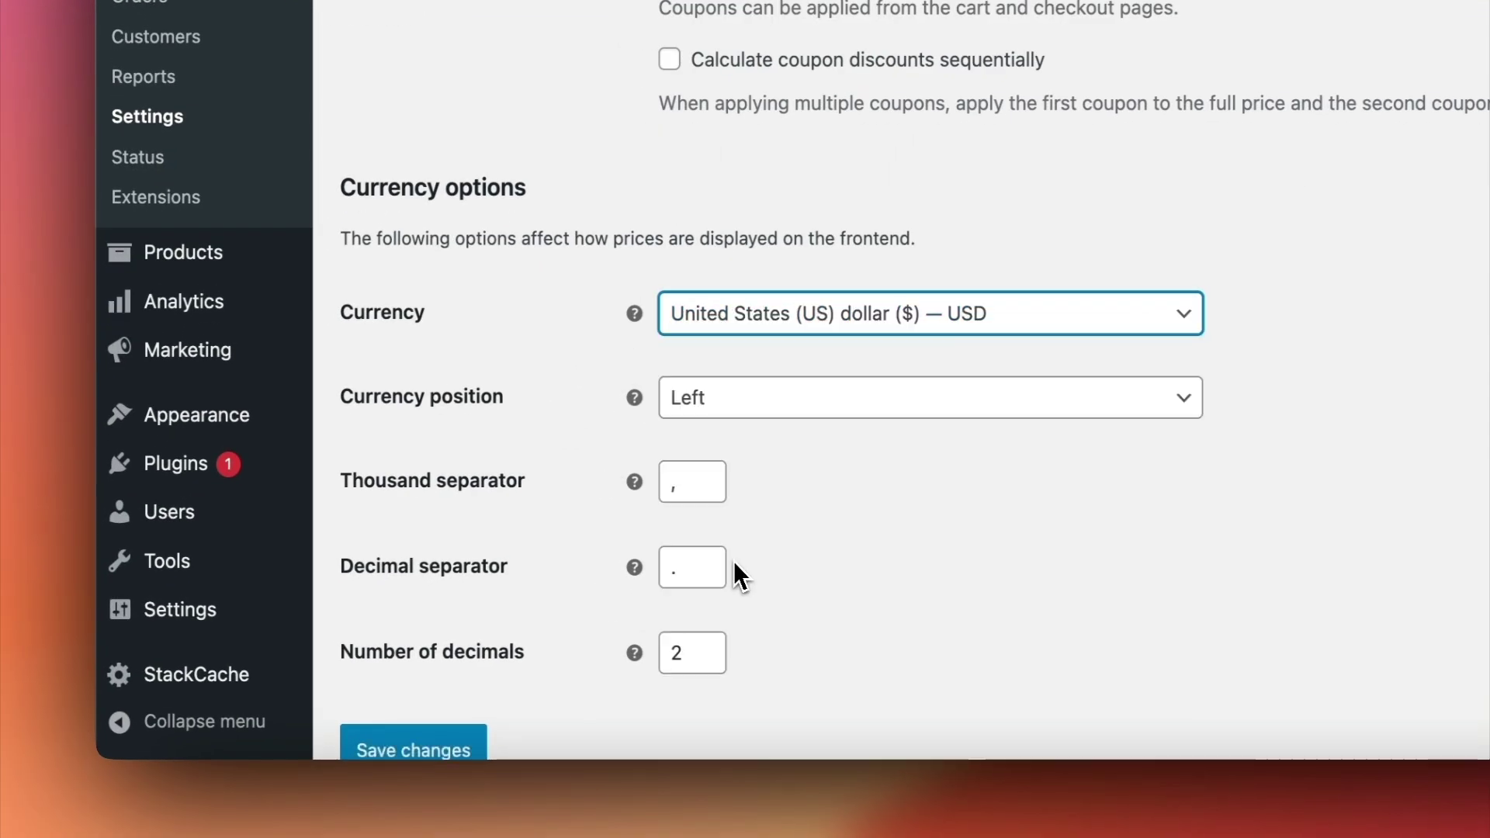
{"action": "scroll", "coordinate": [732, 572], "scroll_direction": "down", "scroll_amount": 2}
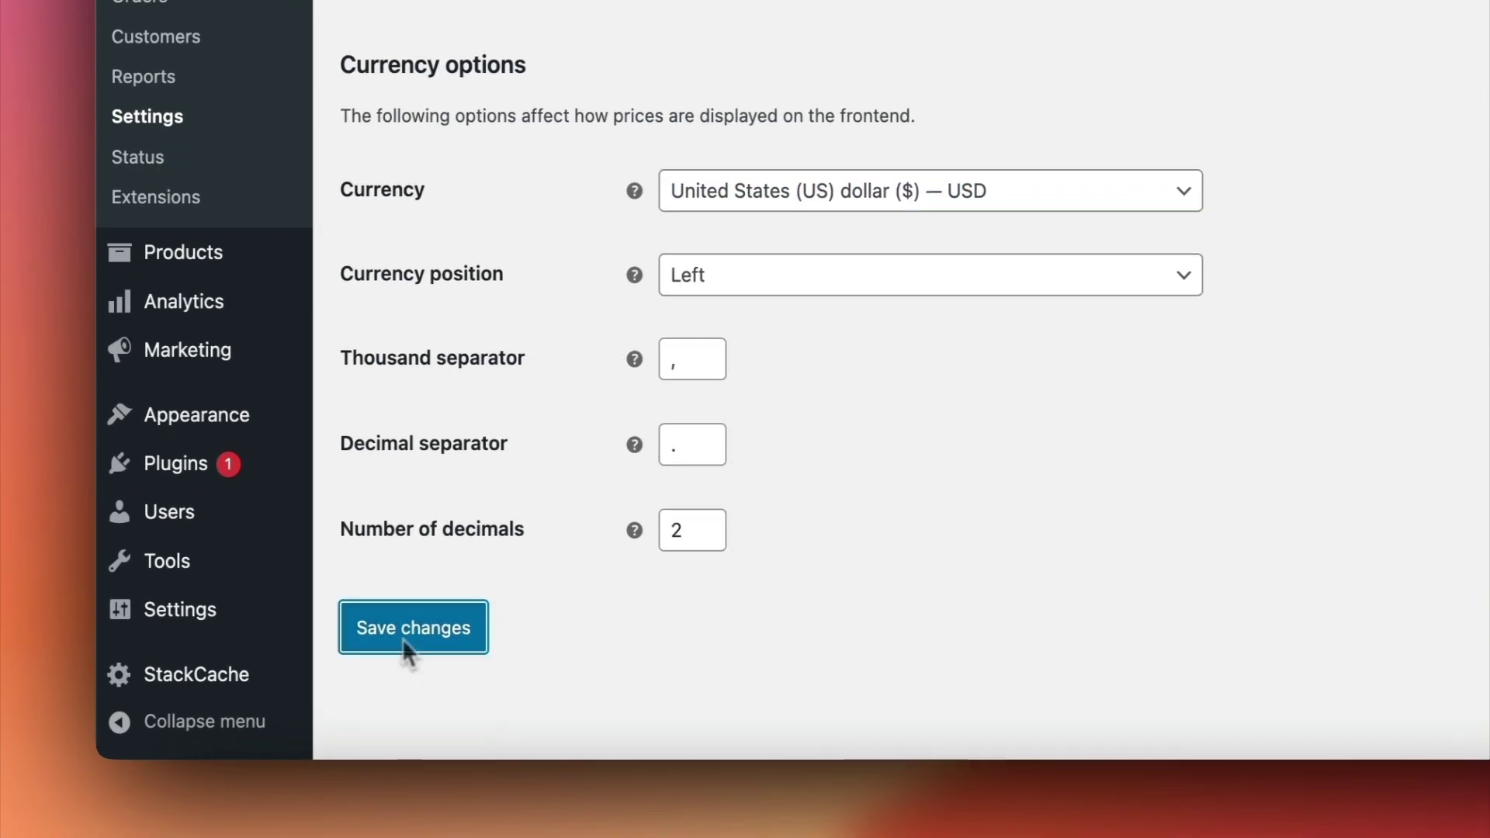
{"action": "left_click", "coordinate": [406, 649]}
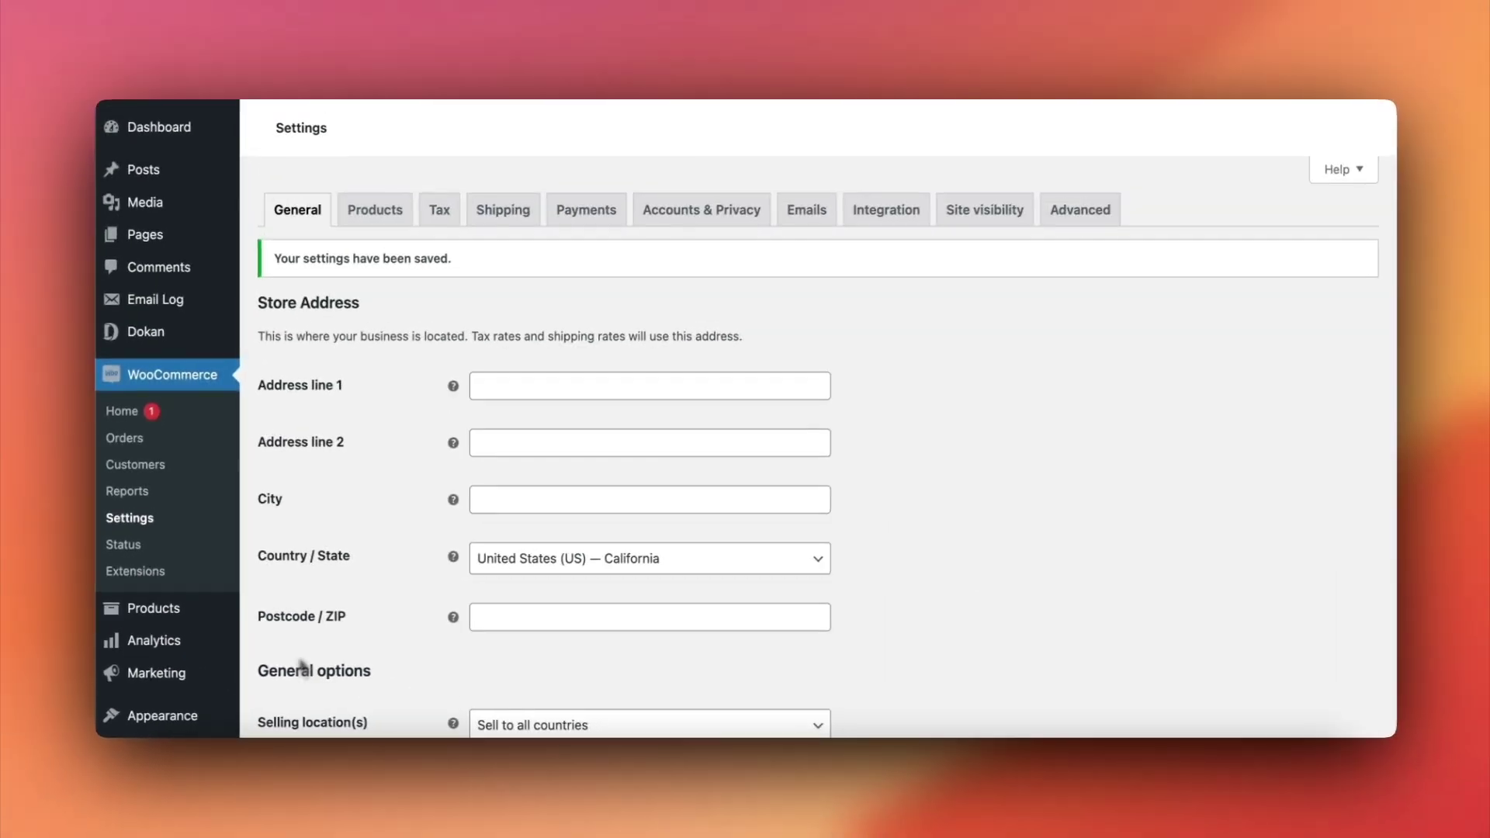
{"action": "mouse_move", "coordinate": [143, 346]}
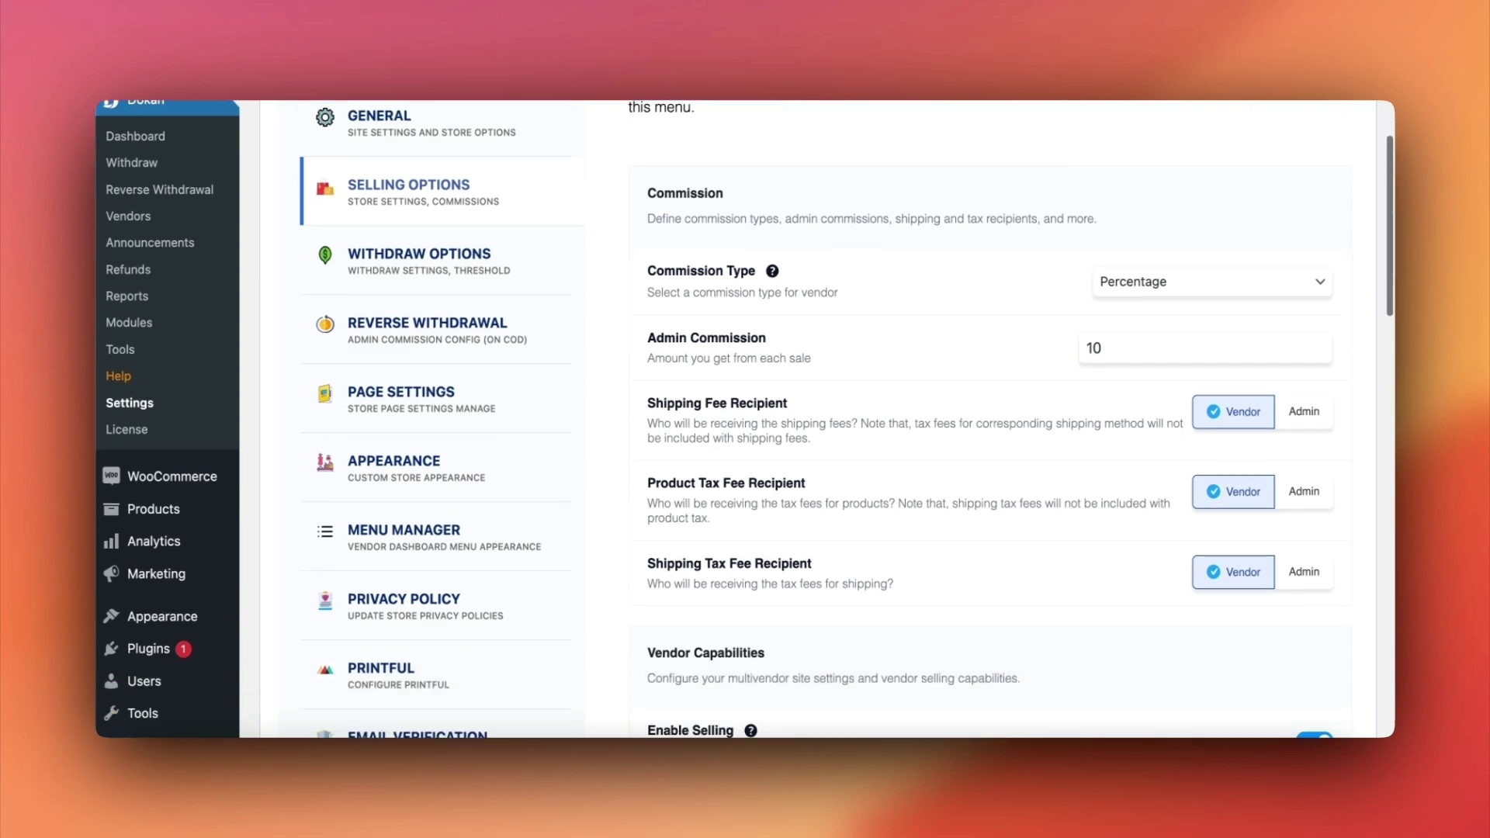
Show Dokan's Printful settings page for connecting Printful with the marketplace.
{"action": "left_click", "coordinate": [384, 645]}
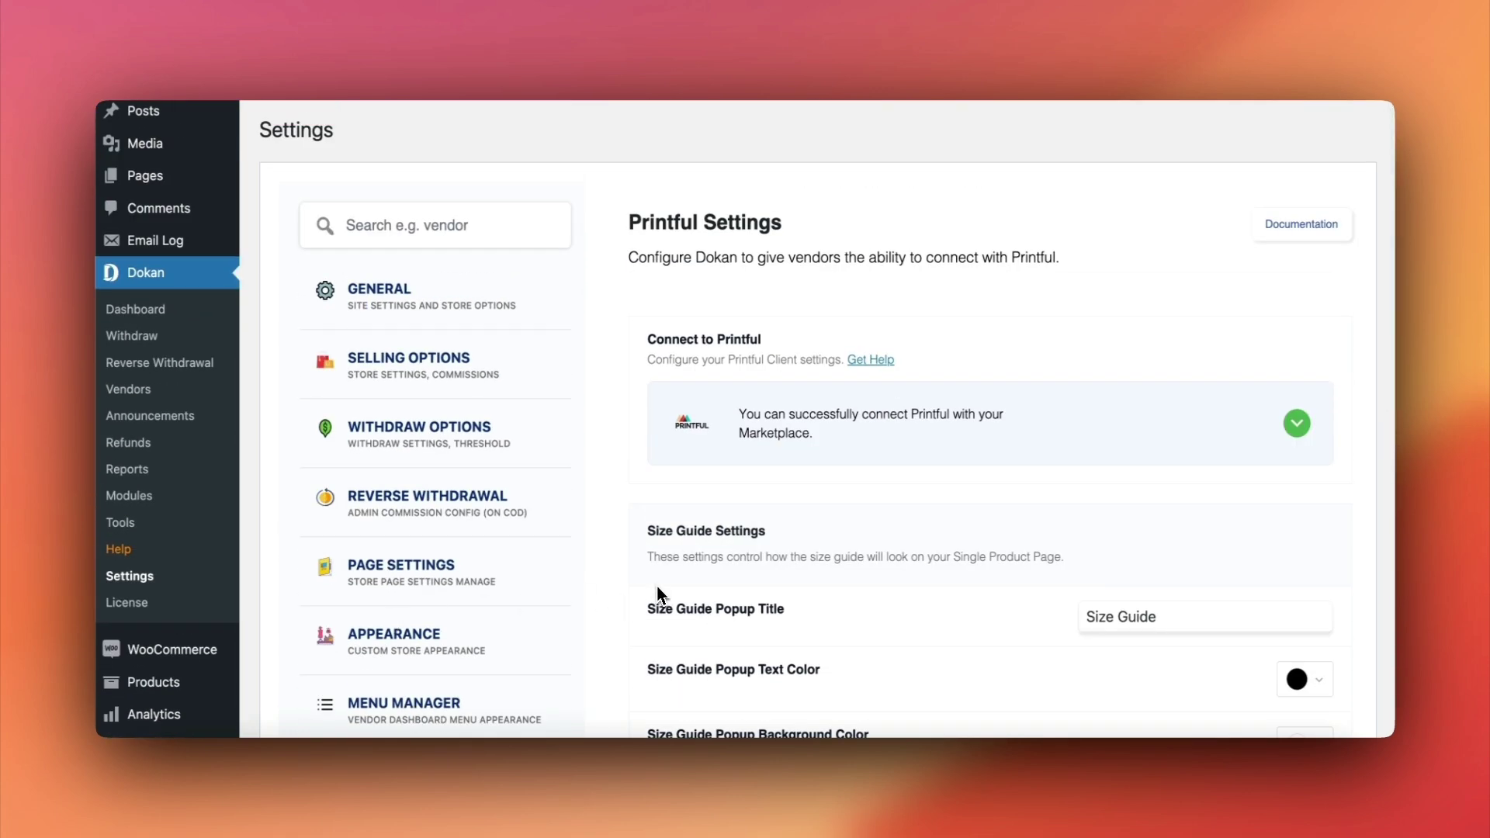
{"action": "scroll", "coordinate": [709, 419], "scroll_direction": "down", "scroll_amount": 1}
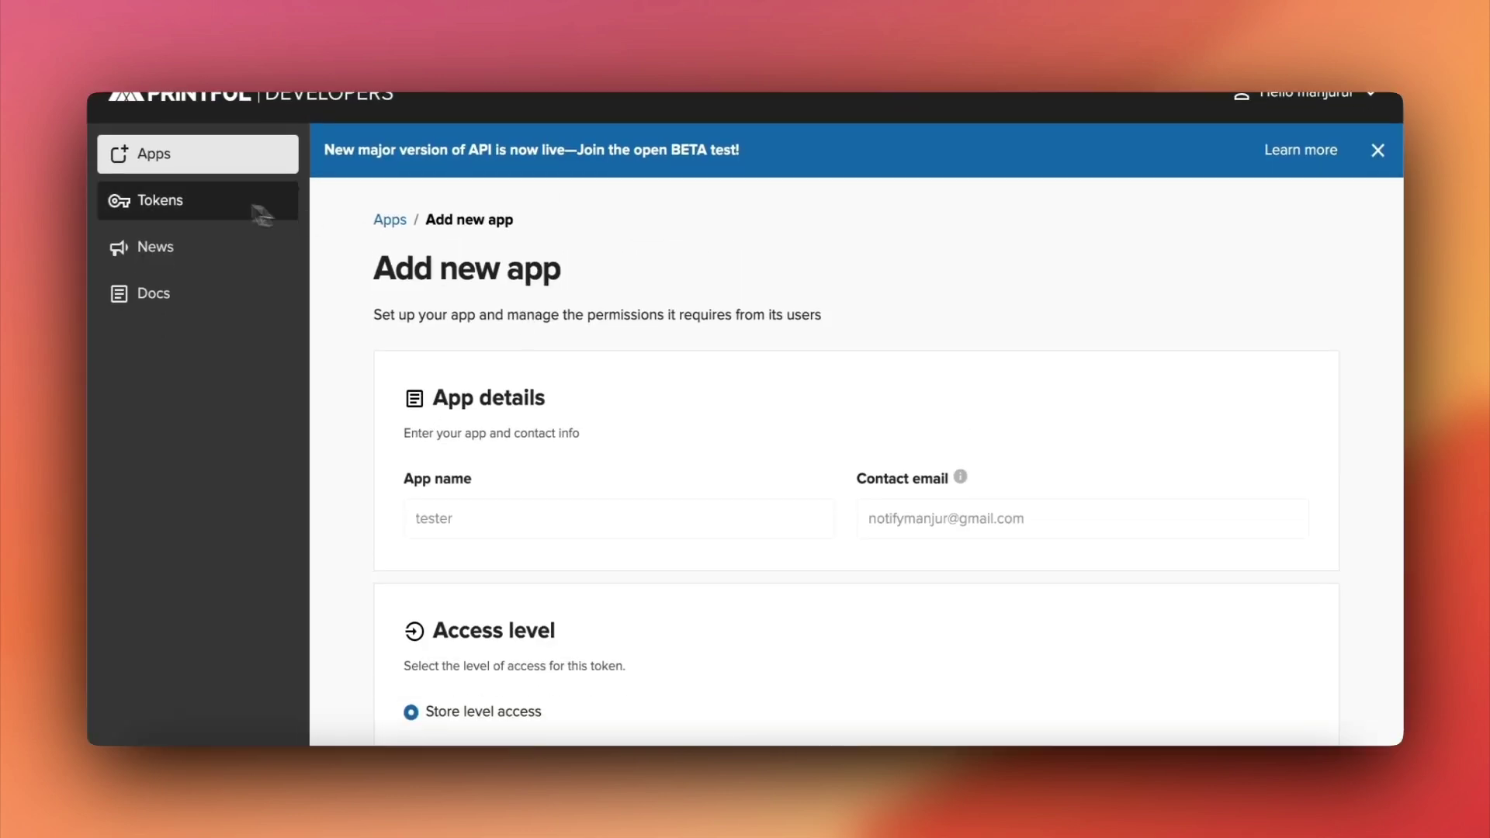
Start a new Printful developer app named Printful, entering the contact email and the store's Printful settings URL.
{"action": "left_click", "coordinate": [182, 165]}
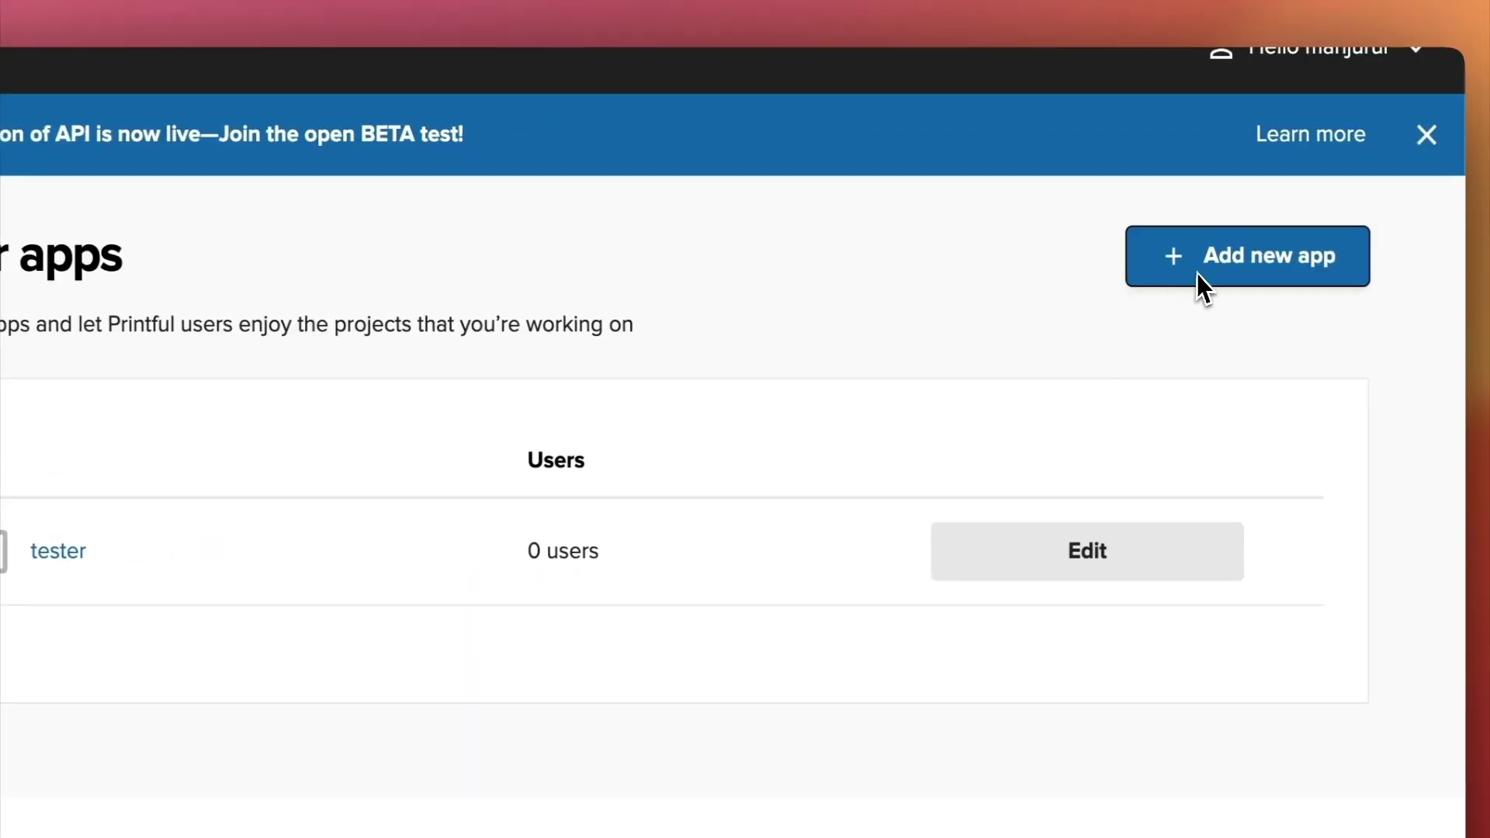
{"action": "left_click", "coordinate": [1200, 273]}
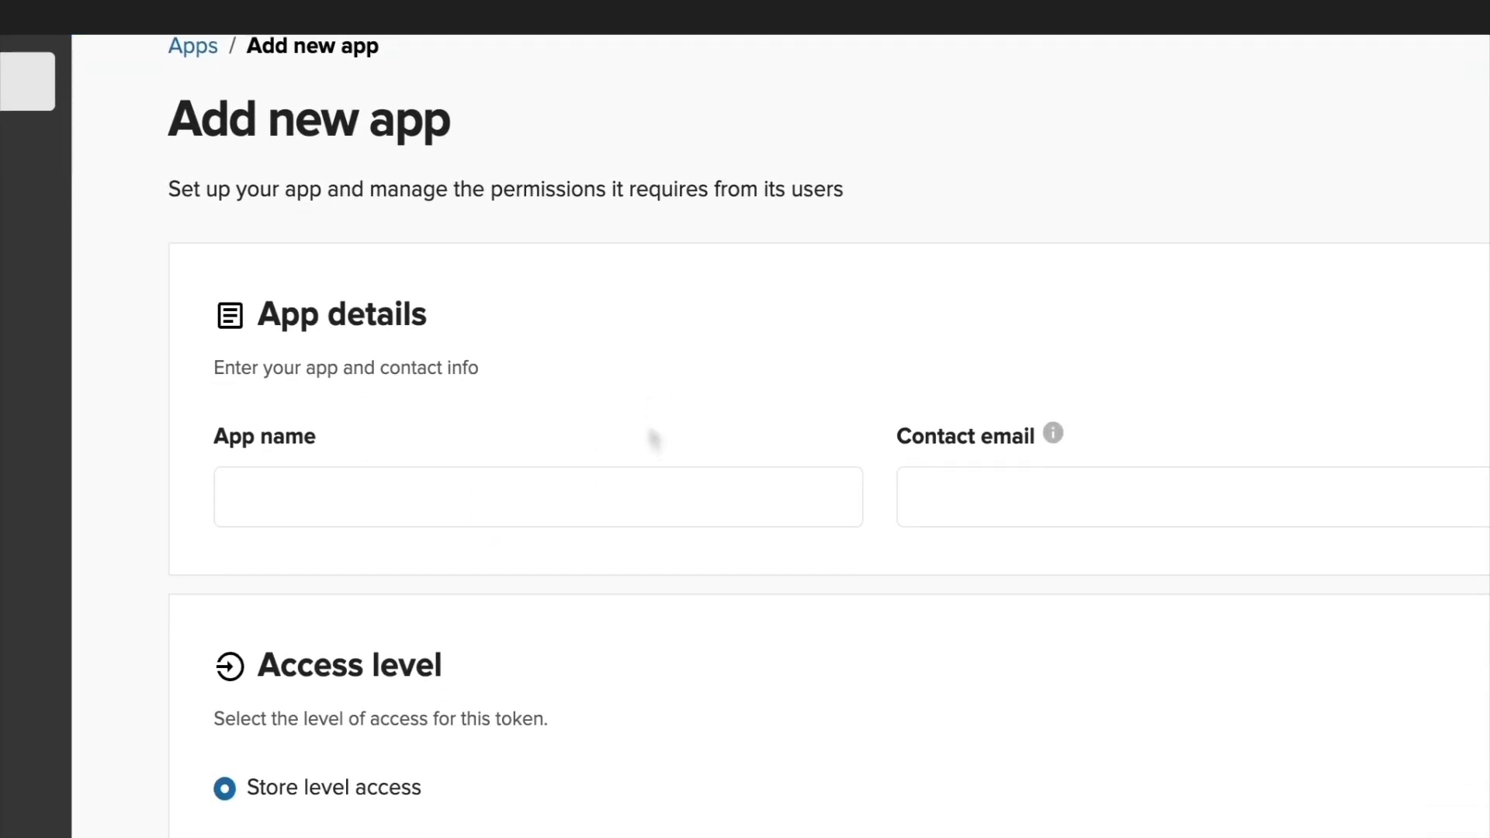
{"action": "scroll", "coordinate": [652, 432], "scroll_direction": "down", "scroll_amount": 3}
{"action": "left_click", "coordinate": [492, 371]}
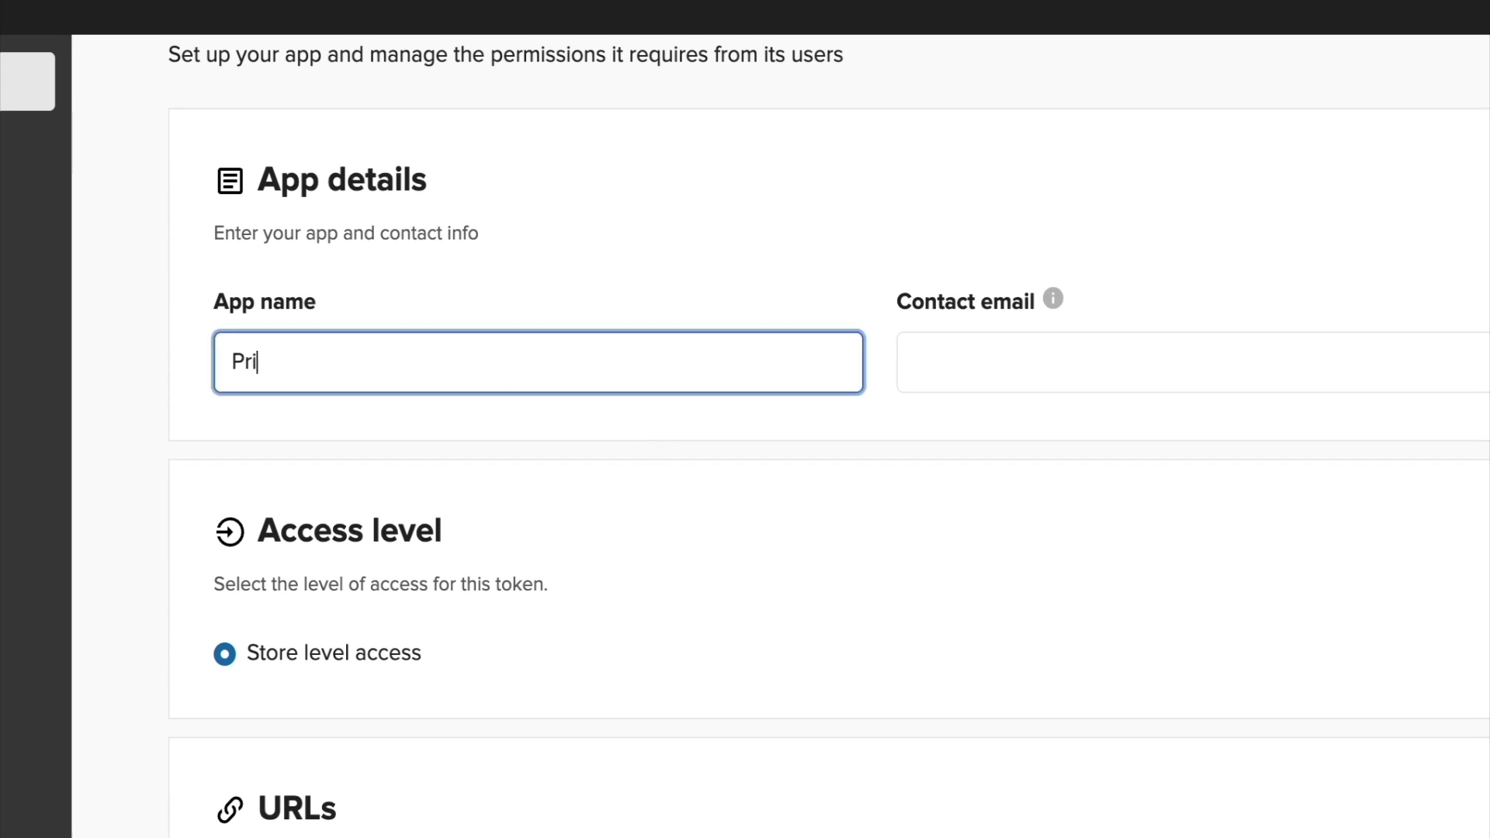
{"action": "left_click", "coordinate": [1005, 377]}
{"action": "type", "text": "notifytutu"}
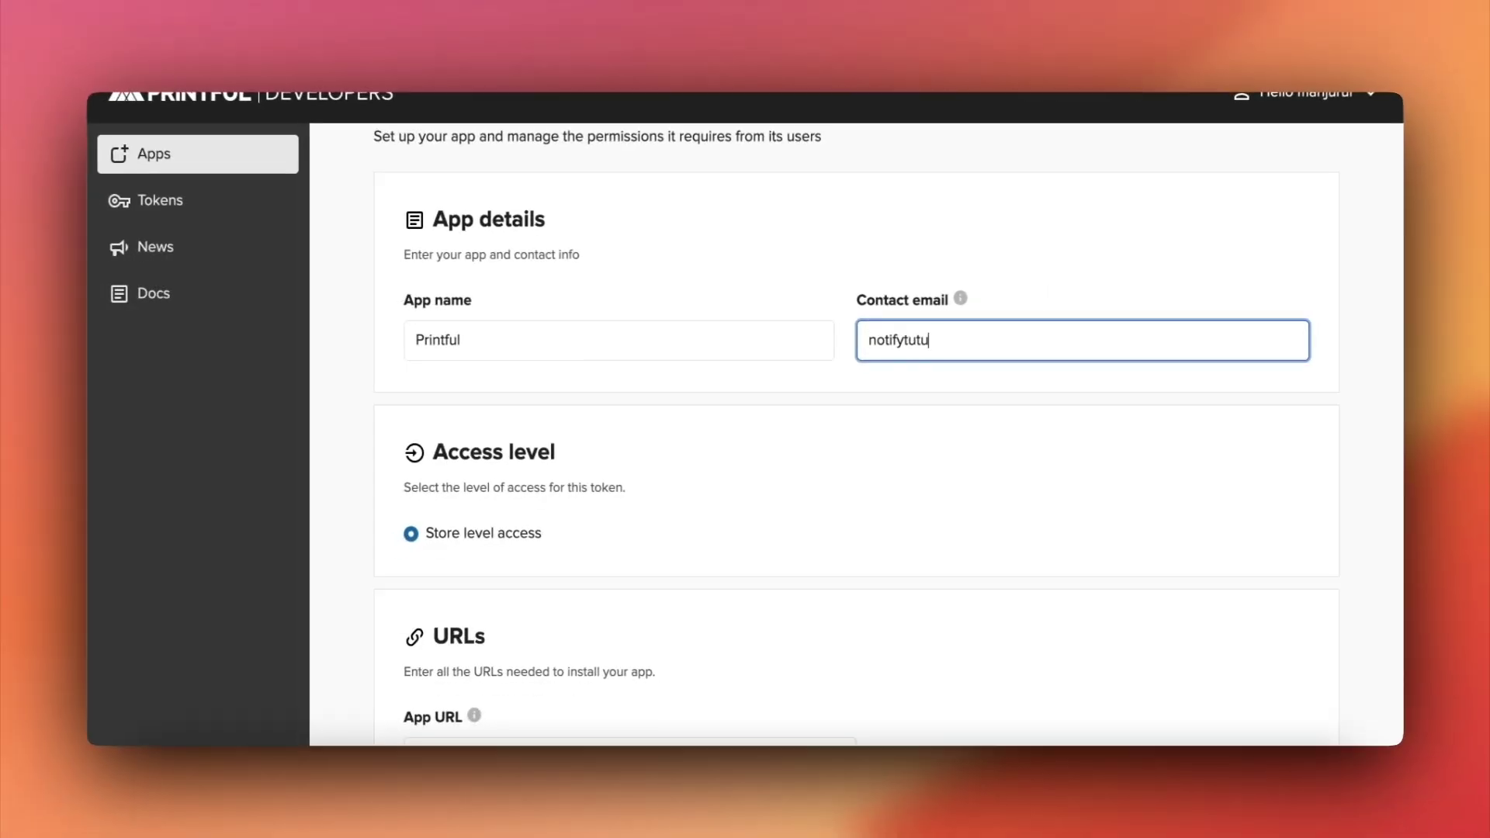
{"action": "scroll", "coordinate": [929, 356], "scroll_direction": "down", "scroll_amount": 5}
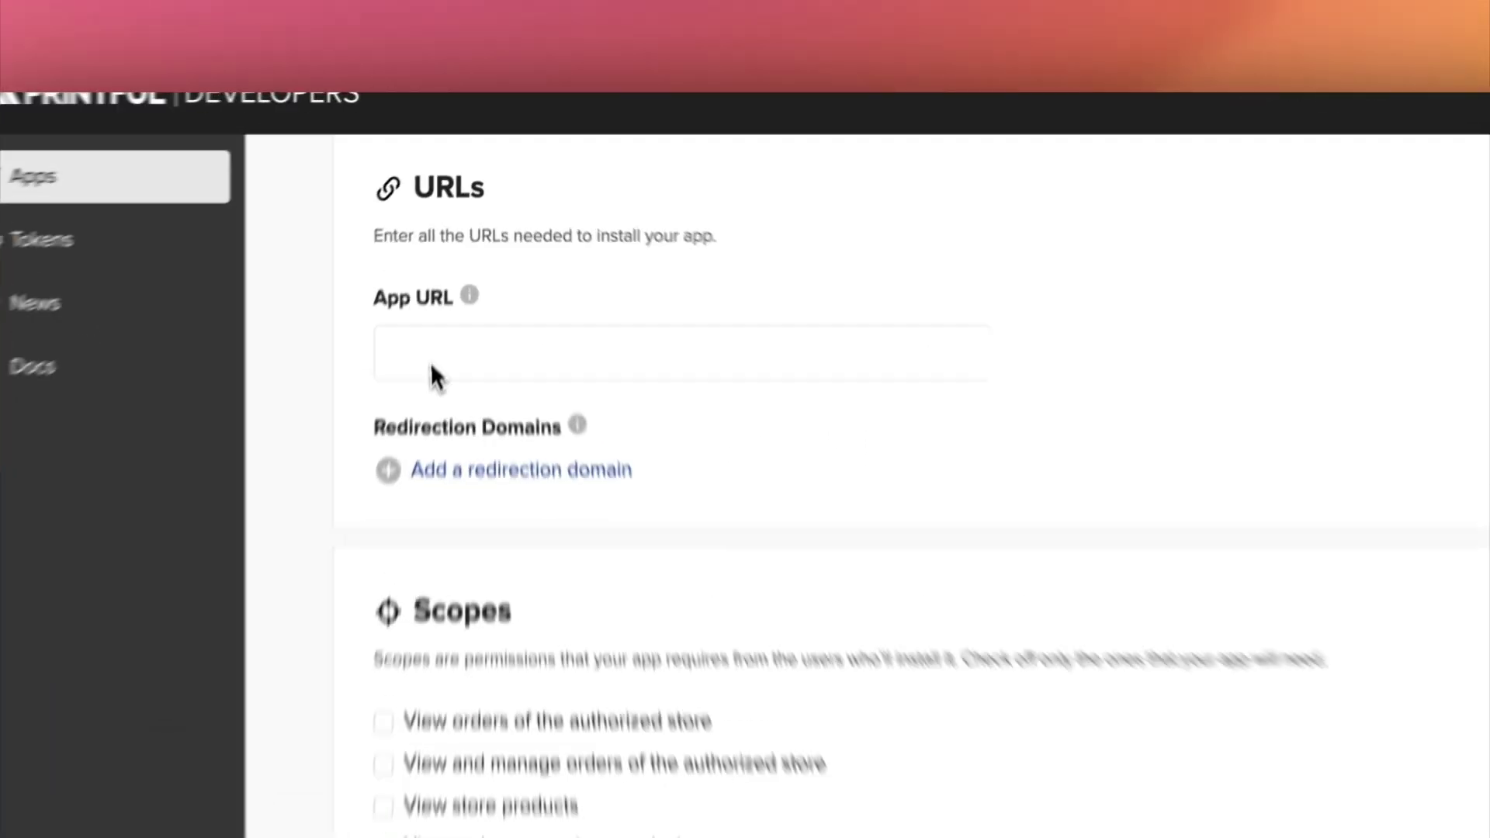
{"action": "left_click", "coordinate": [469, 282]}
{"action": "type", "text": "https://printful.stalindurjo.com/dashboard/settings/printful/"}
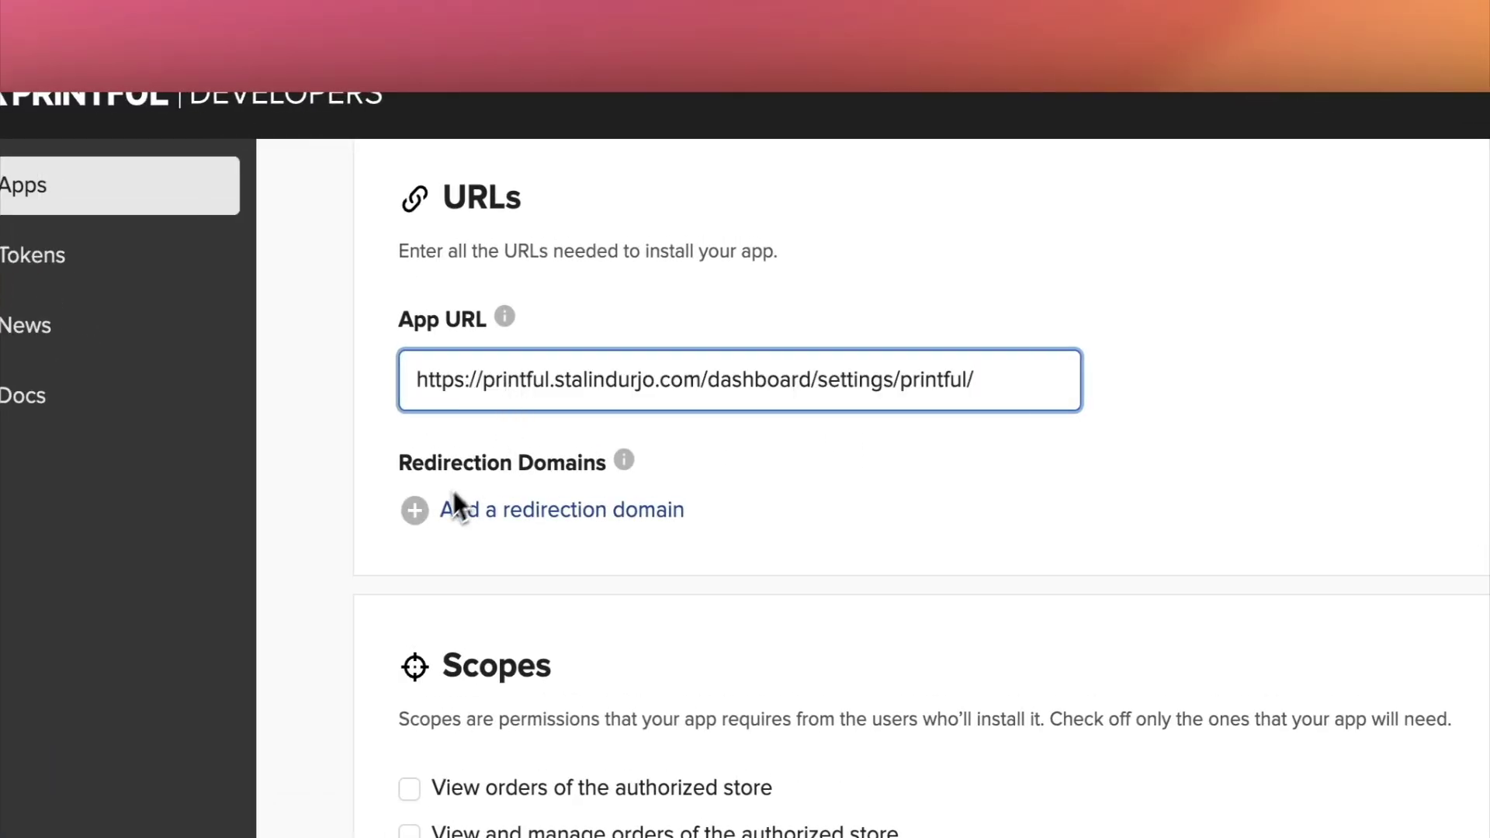
Add the store's domain as redirection domain, grant all eight scopes and create the app.
{"action": "left_click", "coordinate": [426, 508]}
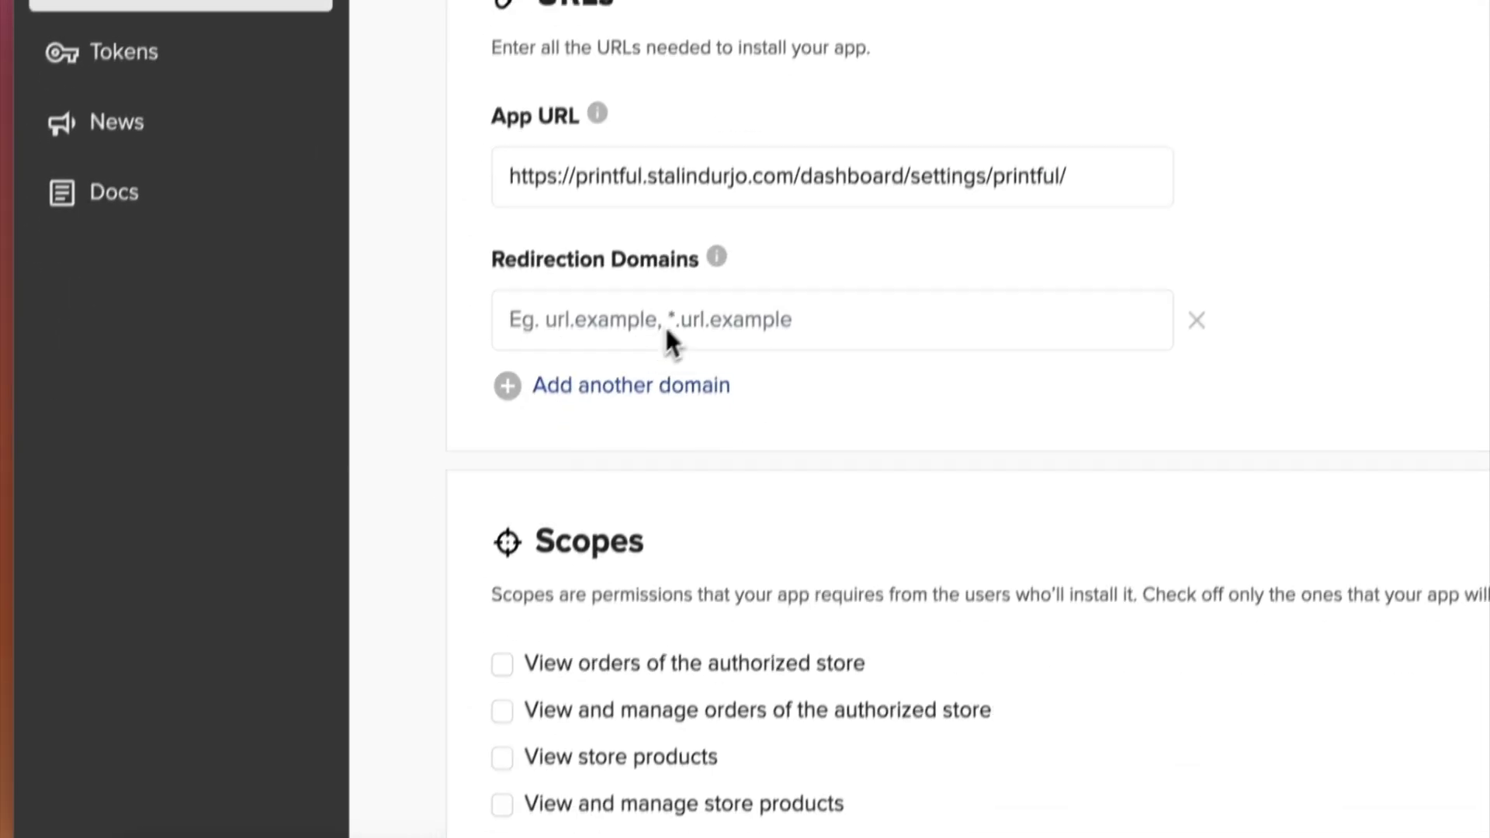
{"action": "left_click", "coordinate": [665, 324]}
{"action": "key", "text": "ctrl+v"}
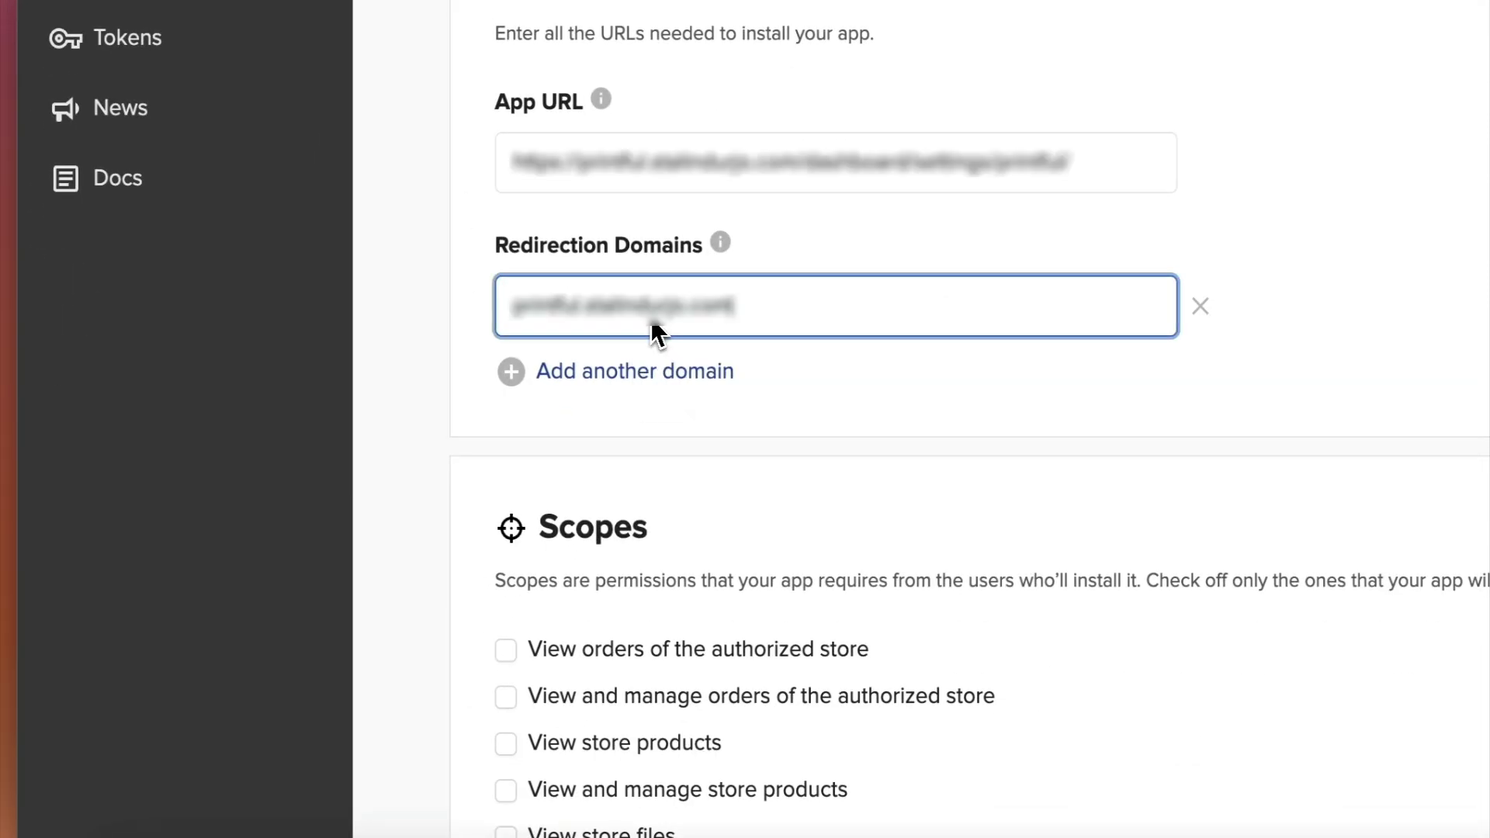
{"action": "scroll", "coordinate": [792, 358], "scroll_direction": "down", "scroll_amount": 3}
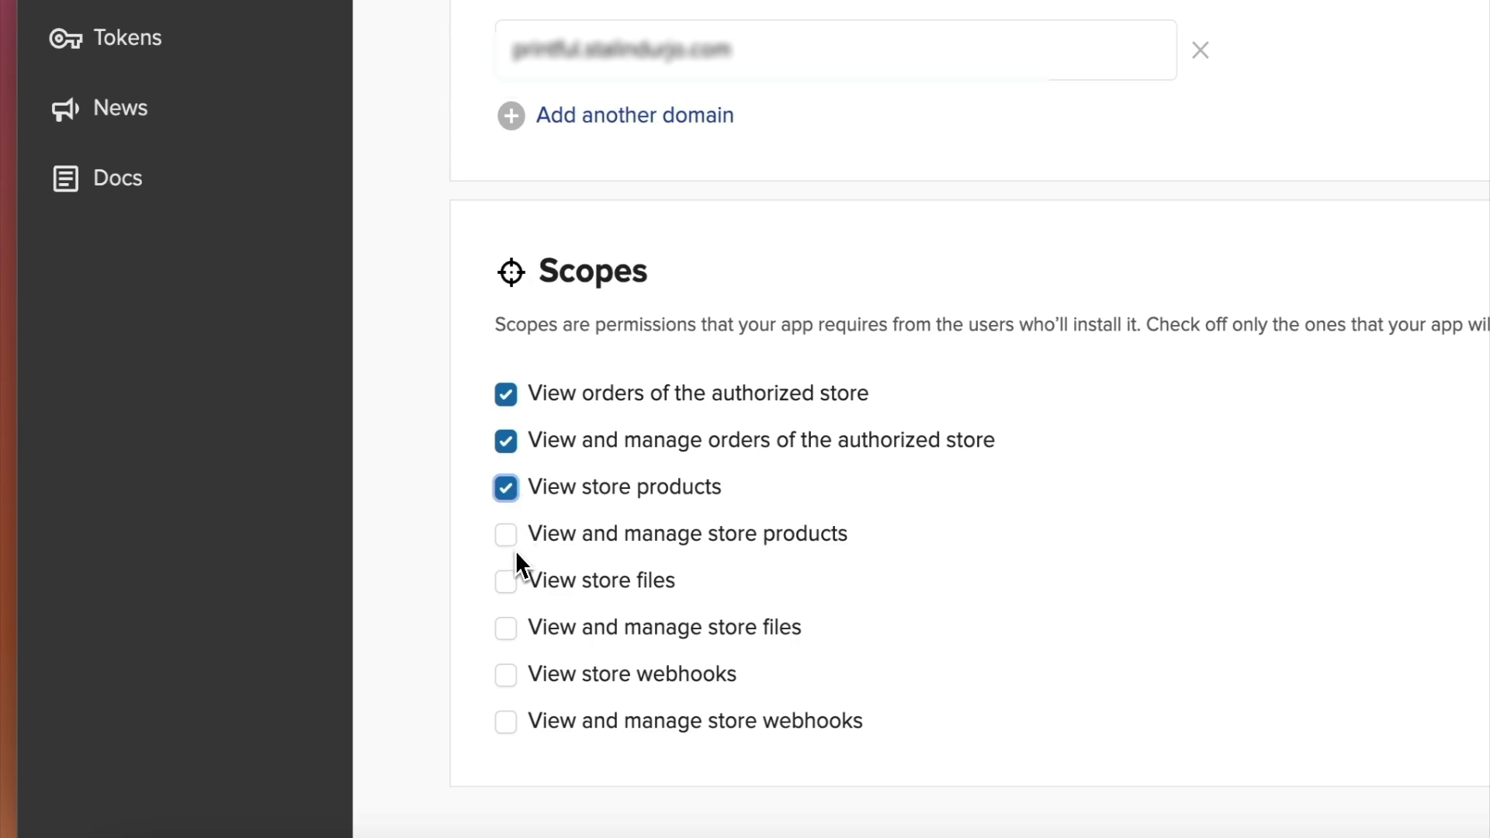
{"action": "left_click", "coordinate": [505, 581]}
{"action": "left_click", "coordinate": [506, 627]}
{"action": "left_click", "coordinate": [505, 673]}
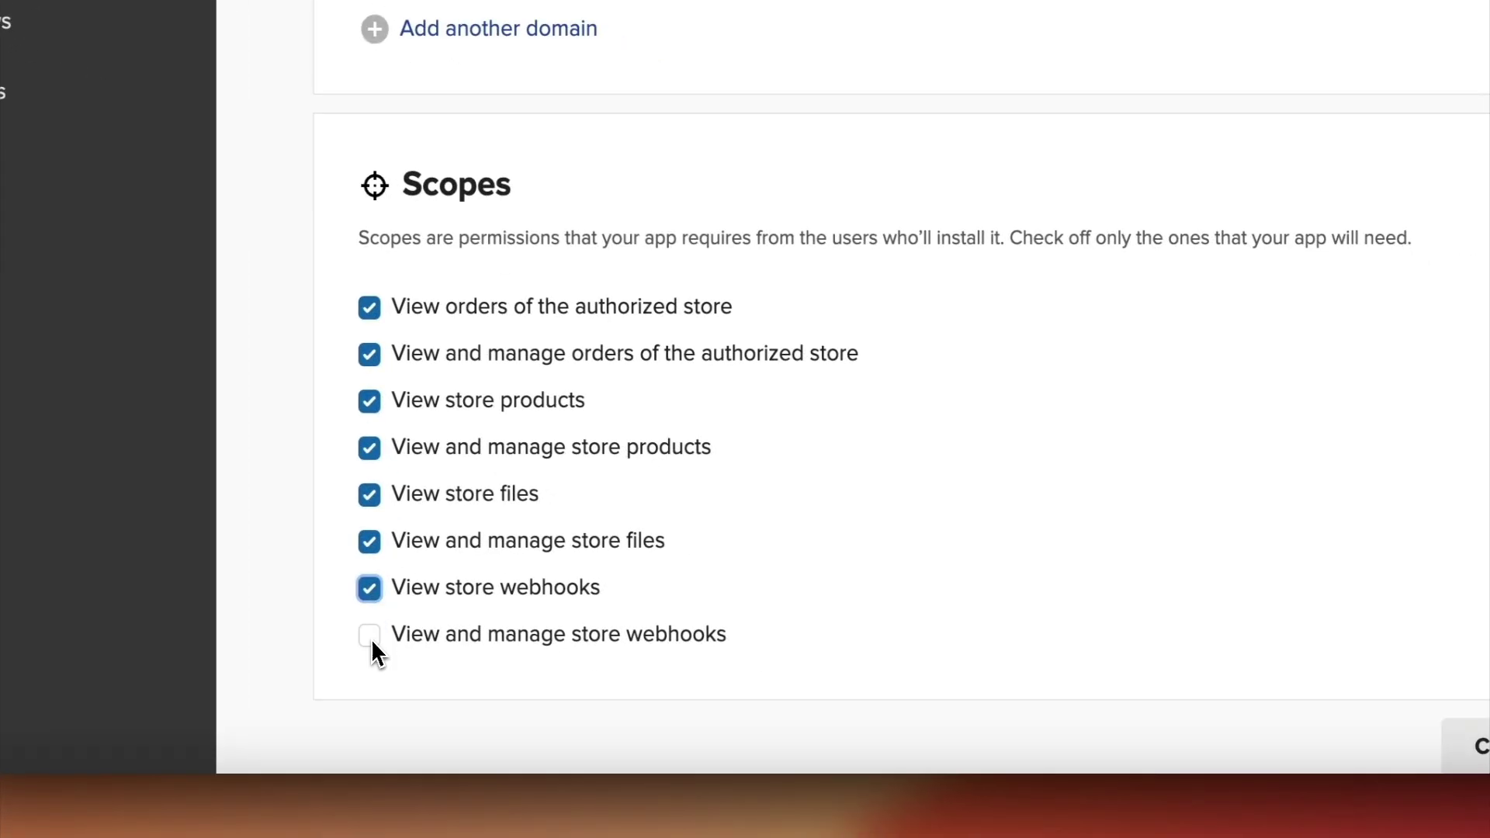
{"action": "left_click", "coordinate": [506, 721]}
{"action": "scroll", "coordinate": [580, 435], "scroll_direction": "down", "scroll_amount": 2}
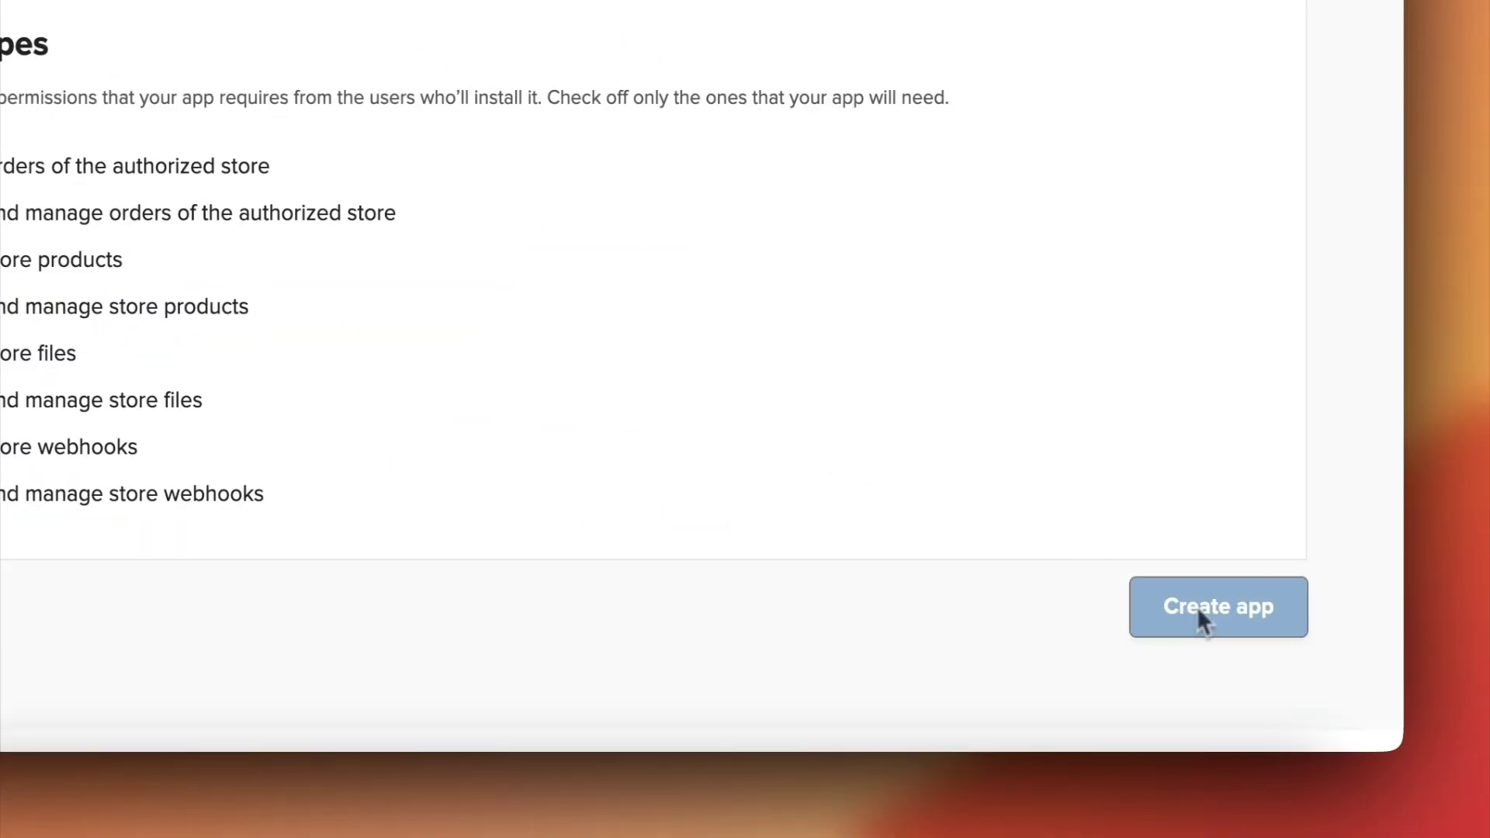
{"action": "left_click", "coordinate": [1479, 629]}
{"action": "scroll", "coordinate": [829, 319], "scroll_direction": "down", "scroll_amount": 2}
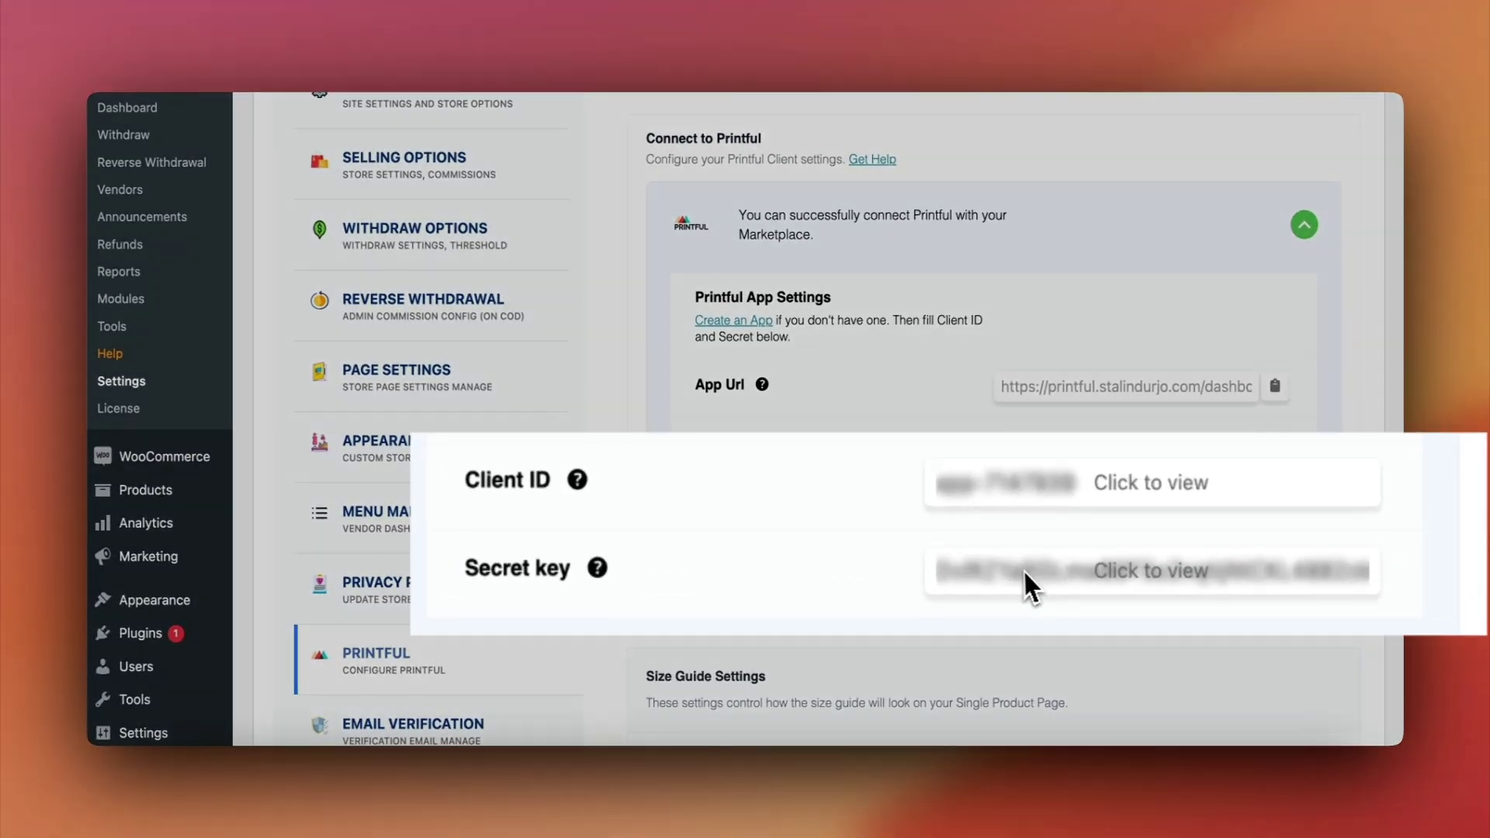
Save Dokan's Printful App Settings holding the new app's Client ID and Secret key.
{"action": "scroll", "coordinate": [1059, 567], "scroll_direction": "down", "scroll_amount": 3}
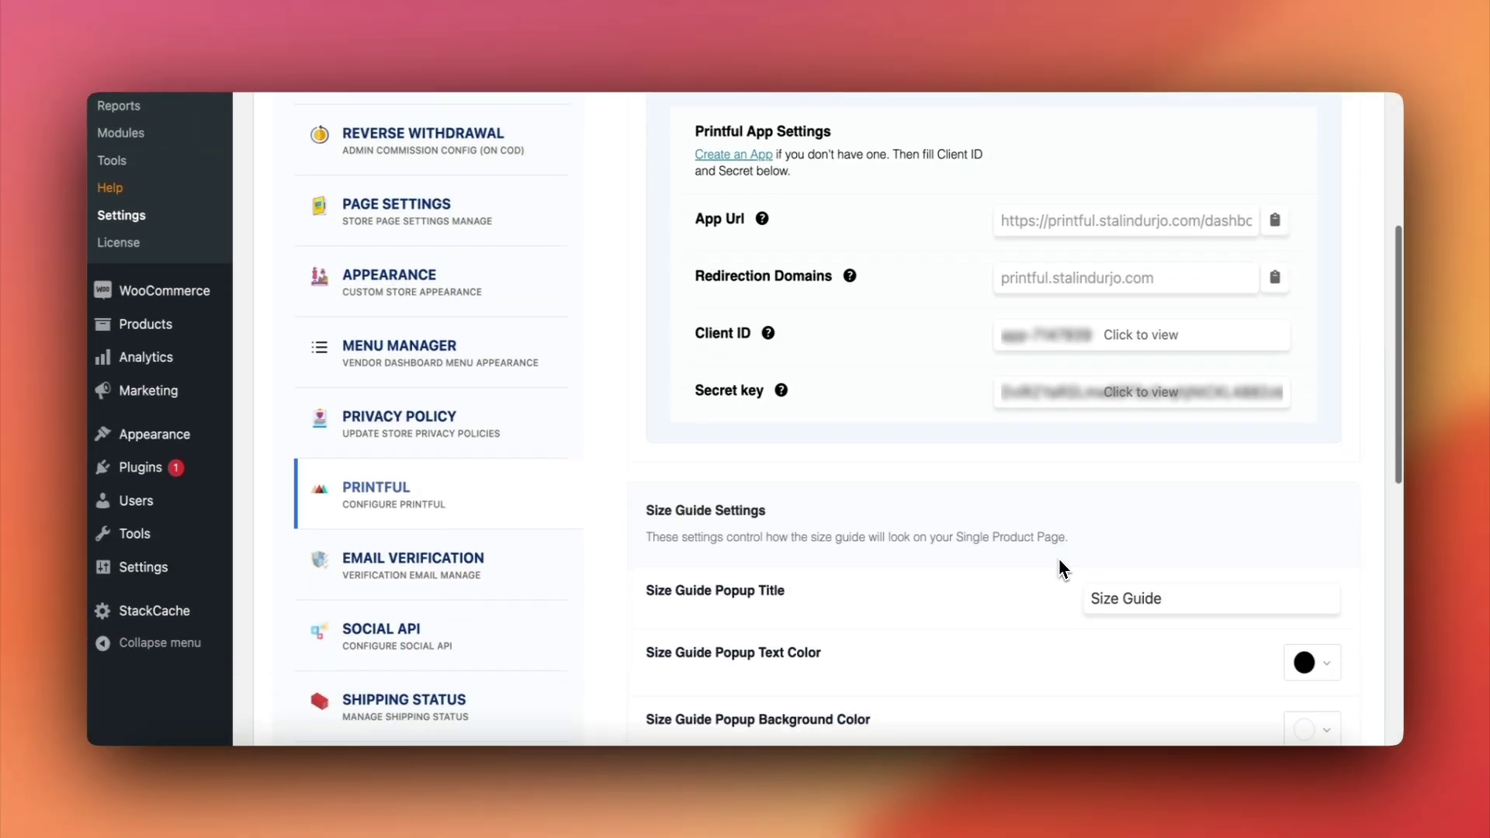
{"action": "scroll", "coordinate": [1063, 569], "scroll_direction": "up", "scroll_amount": 1}
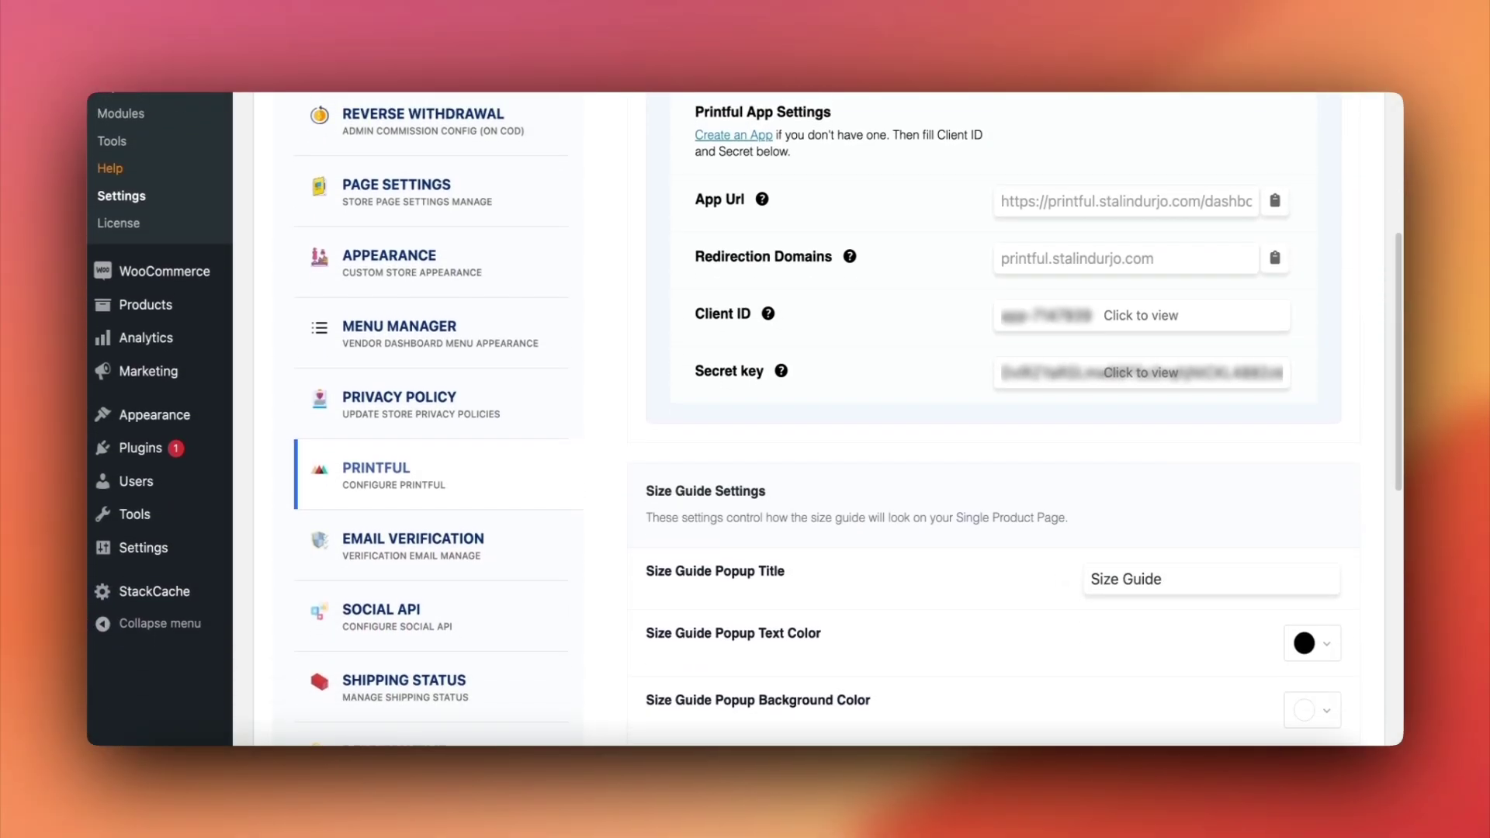
{"action": "scroll", "coordinate": [1264, 661], "scroll_direction": "down", "scroll_amount": 5}
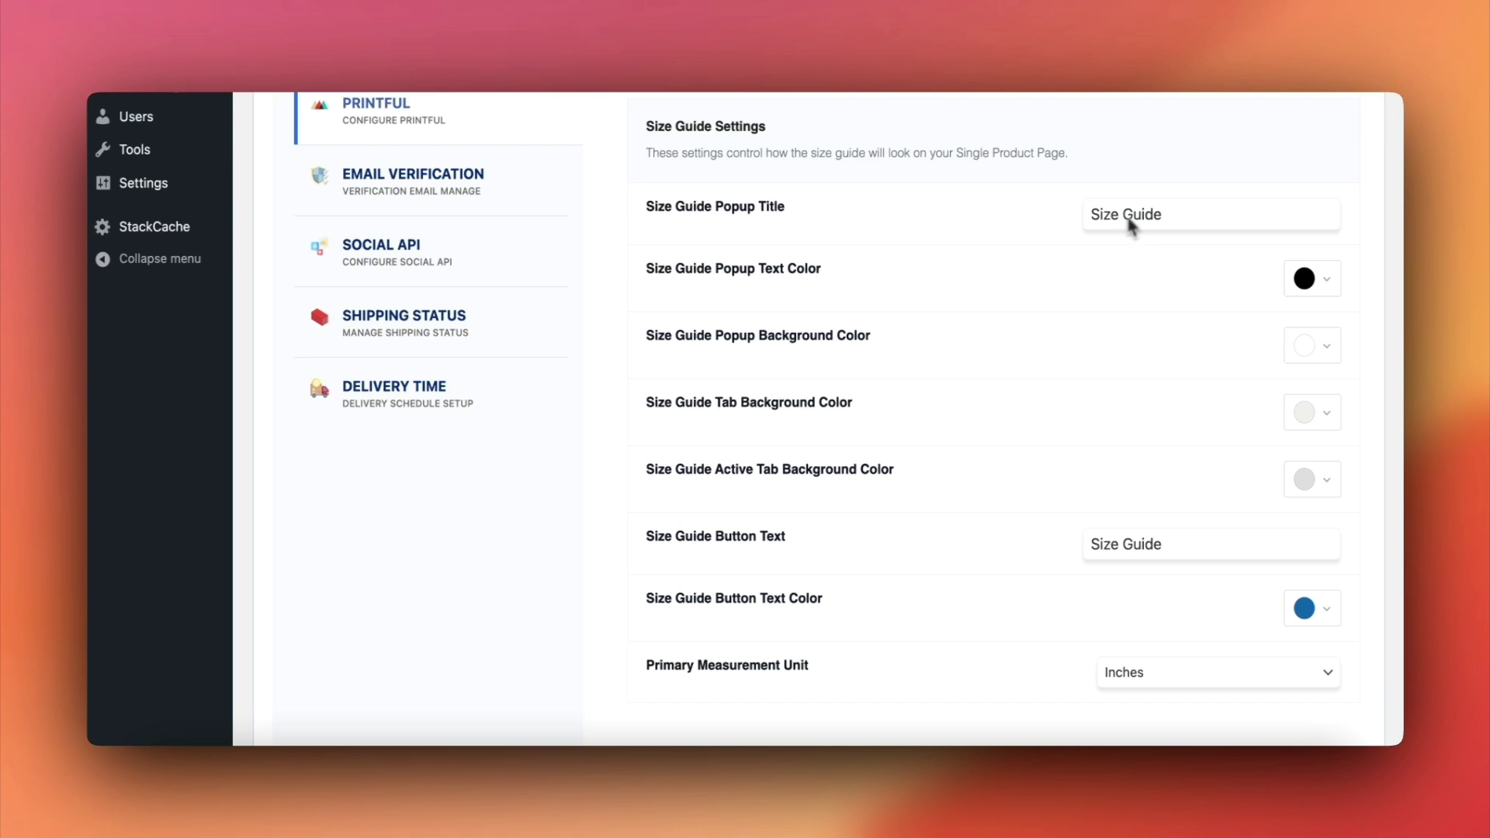
{"action": "scroll", "coordinate": [1138, 224], "scroll_direction": "down", "scroll_amount": 2}
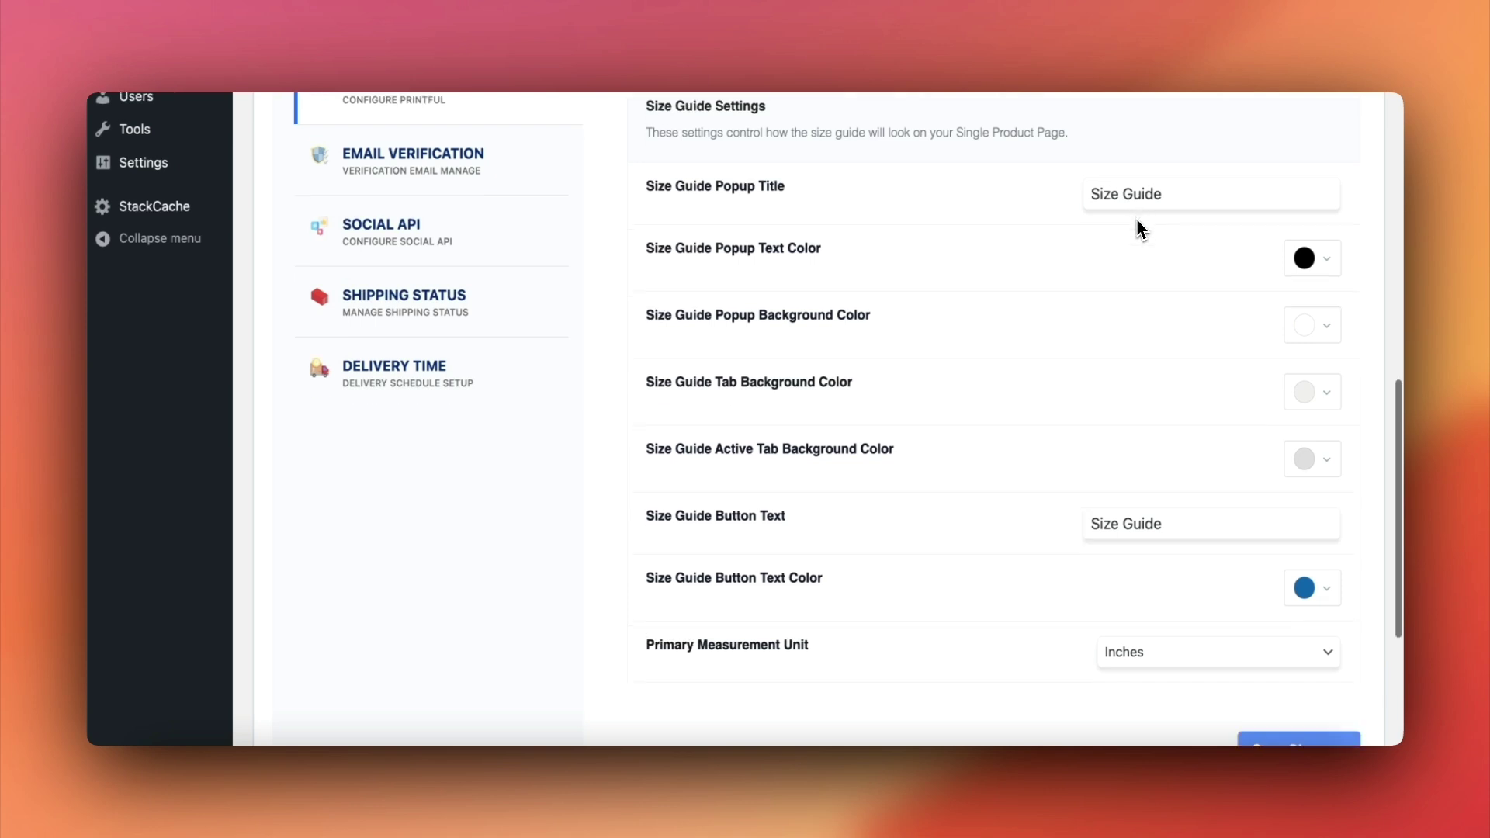
{"action": "scroll", "coordinate": [1138, 226], "scroll_direction": "down", "scroll_amount": 3}
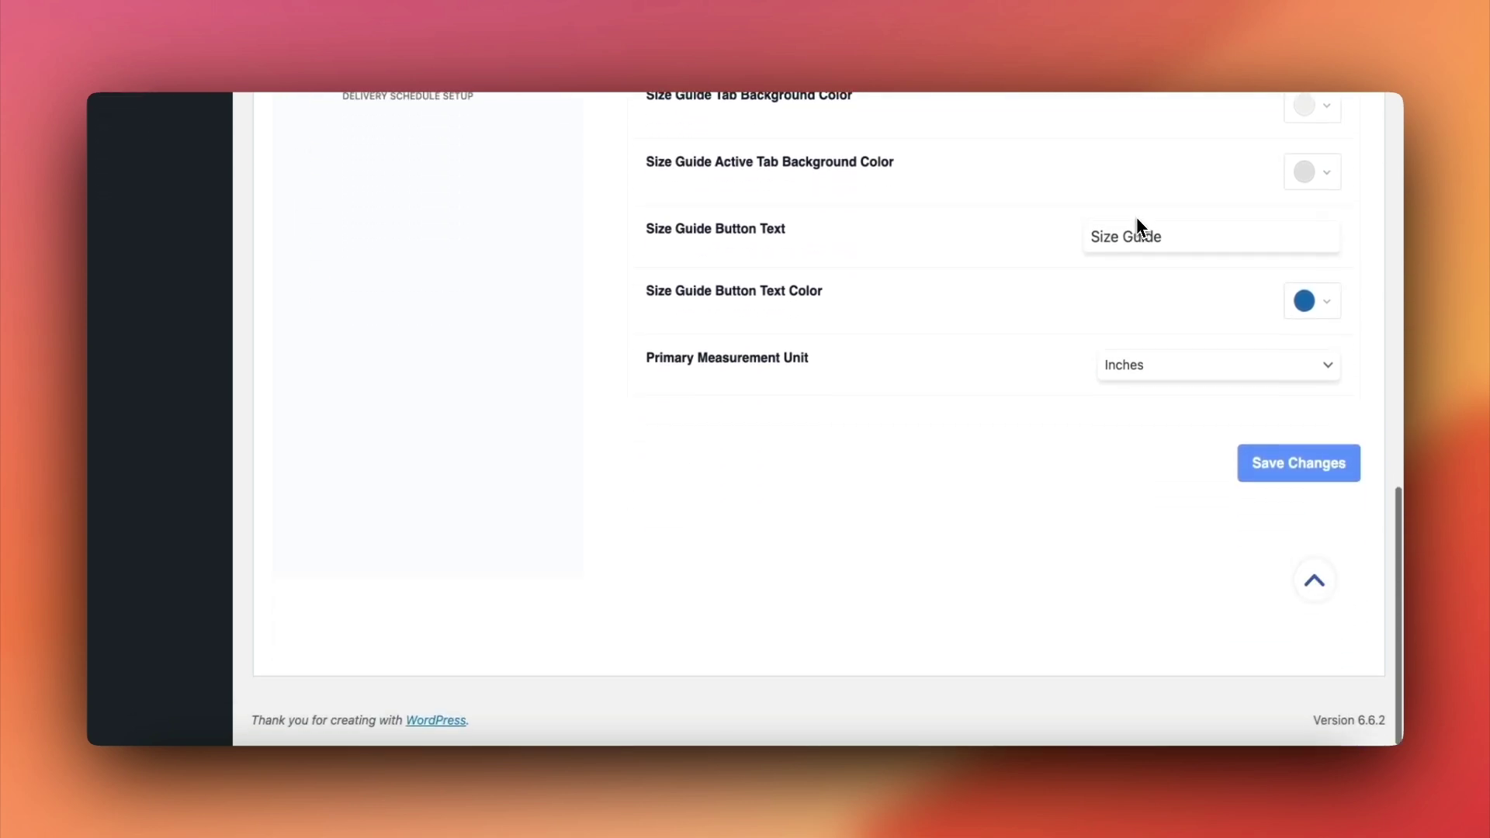
{"action": "left_click", "coordinate": [1253, 468]}
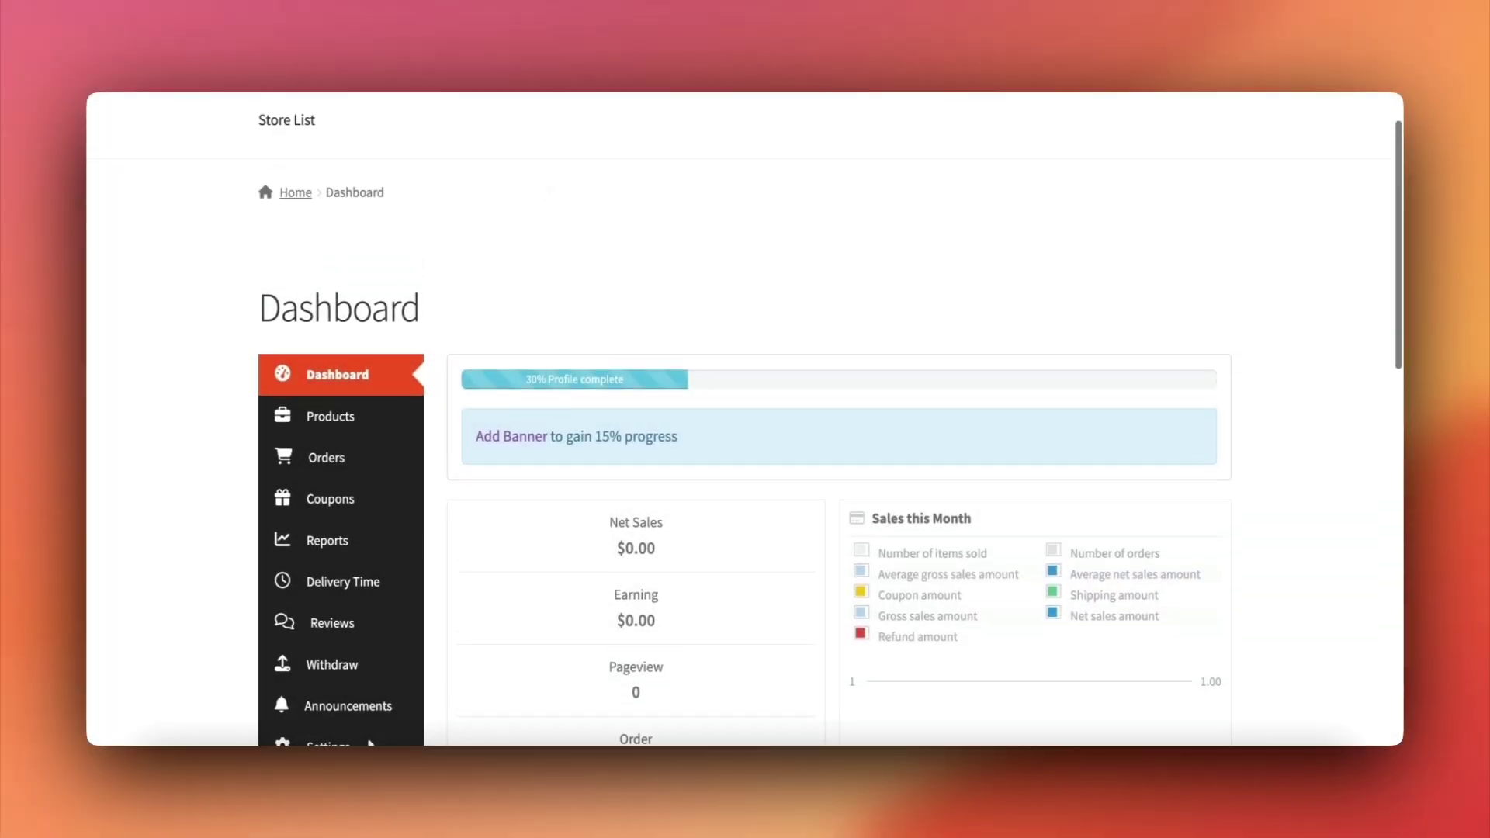
{"action": "scroll", "coordinate": [745, 419], "scroll_direction": "up", "scroll_amount": 1}
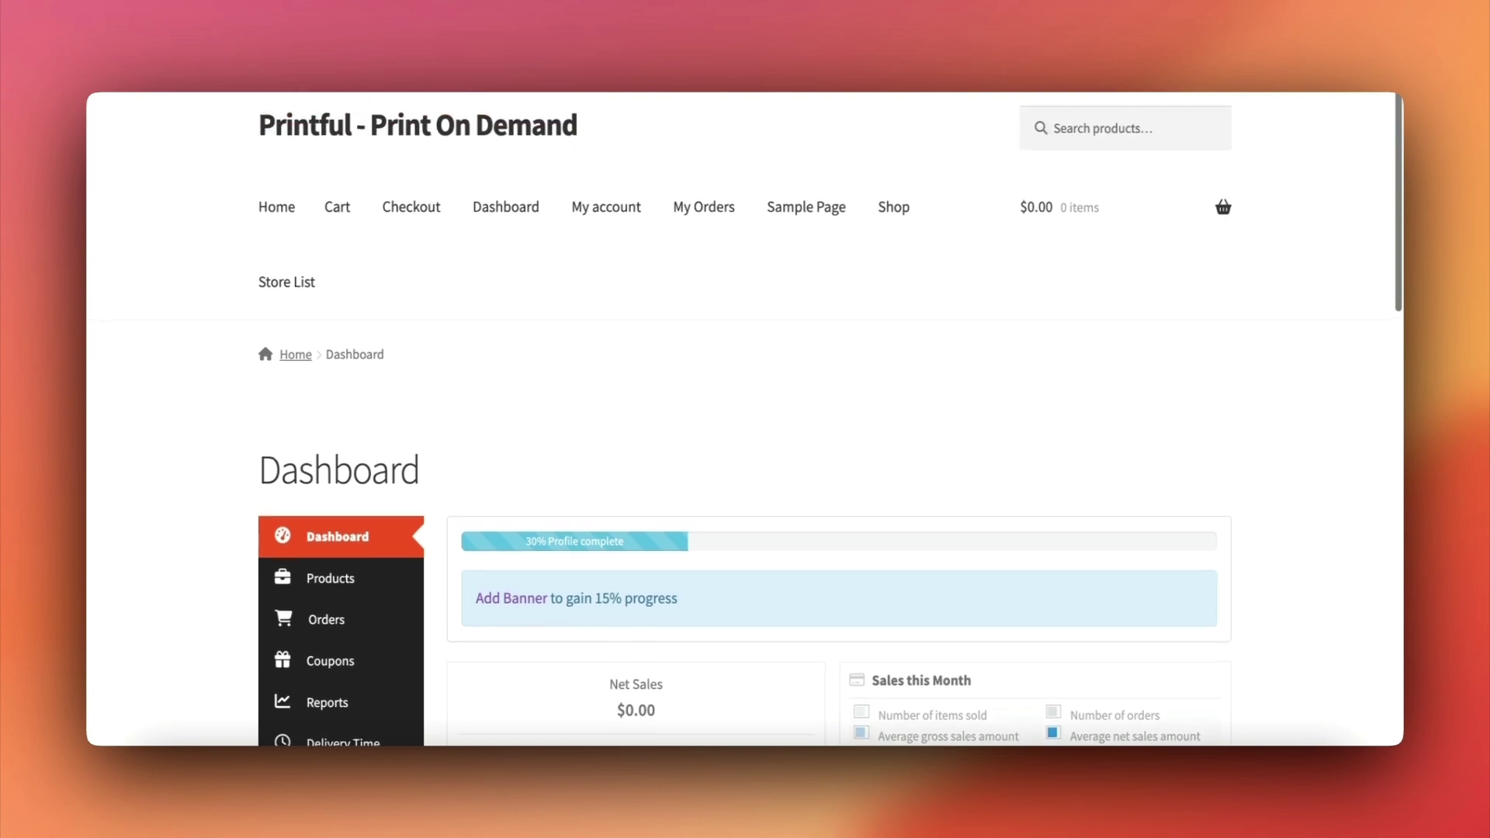
Scroll the vendor dashboard and bring up the Settings submenu that lists Printful.
{"action": "scroll", "coordinate": [832, 419], "scroll_direction": "down", "scroll_amount": 5}
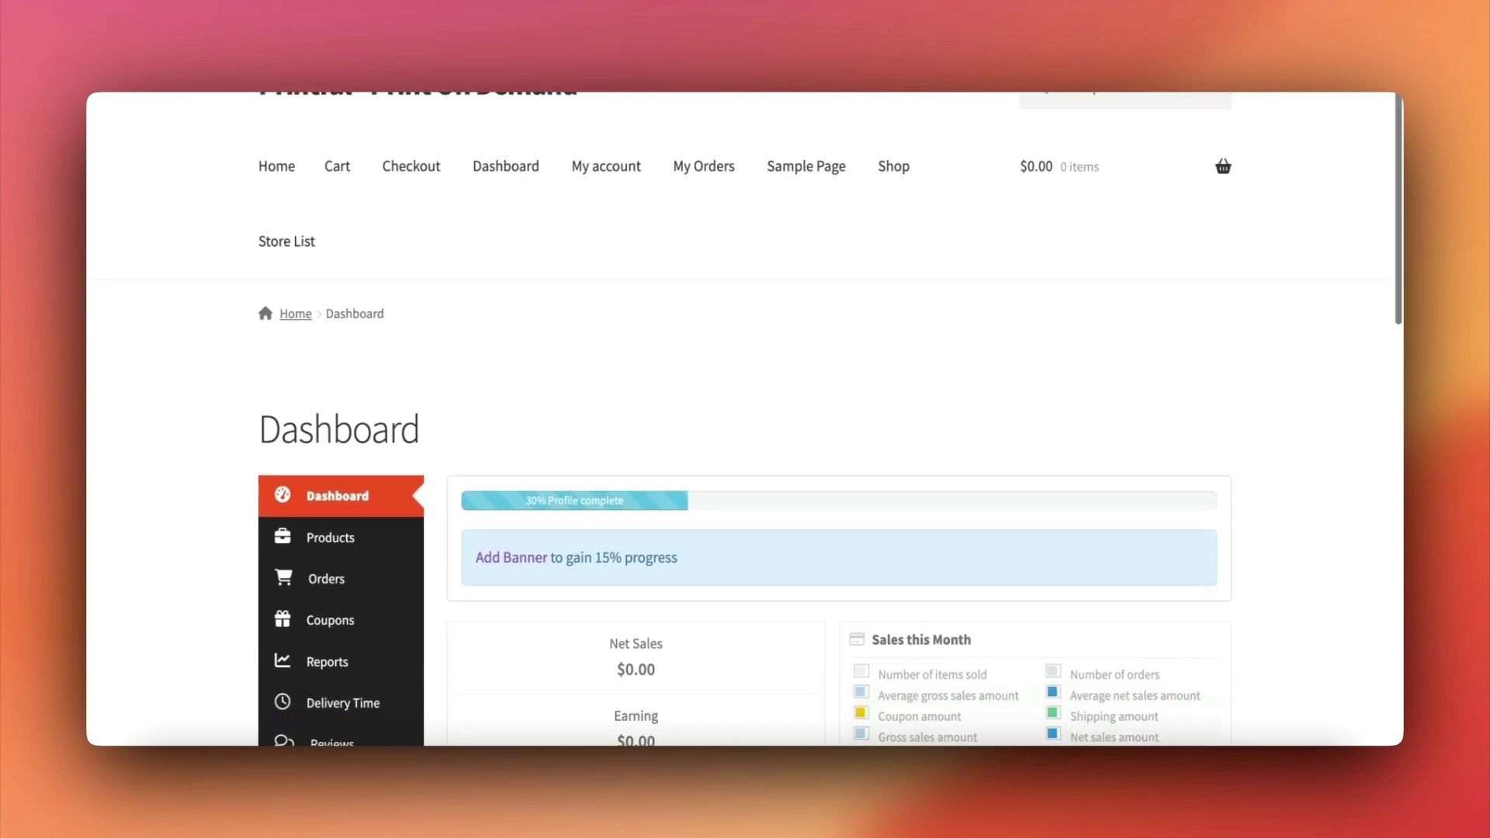
{"action": "scroll", "coordinate": [546, 191], "scroll_direction": "down", "scroll_amount": 3}
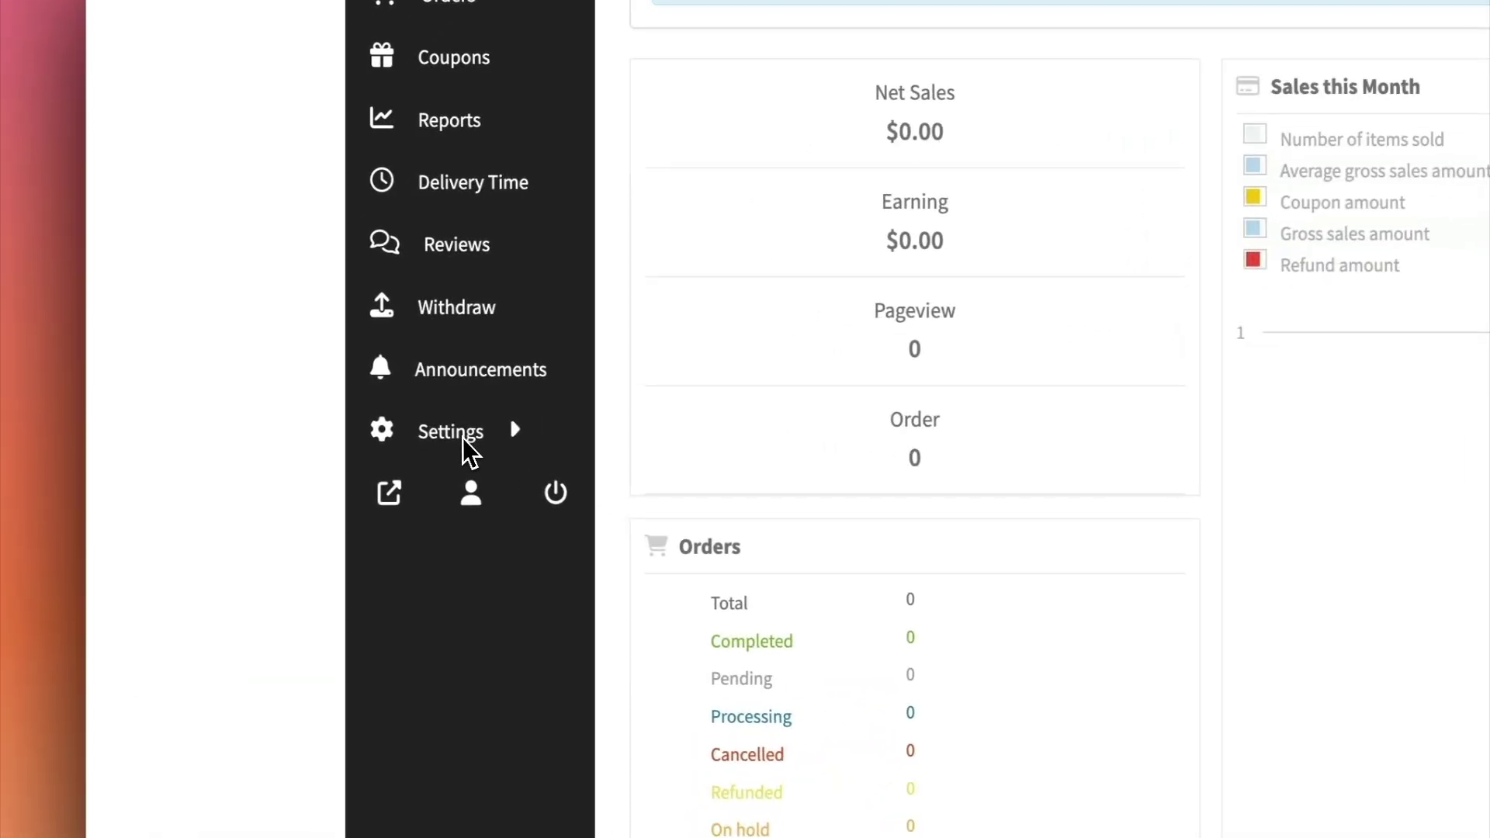
{"action": "mouse_move", "coordinate": [354, 426]}
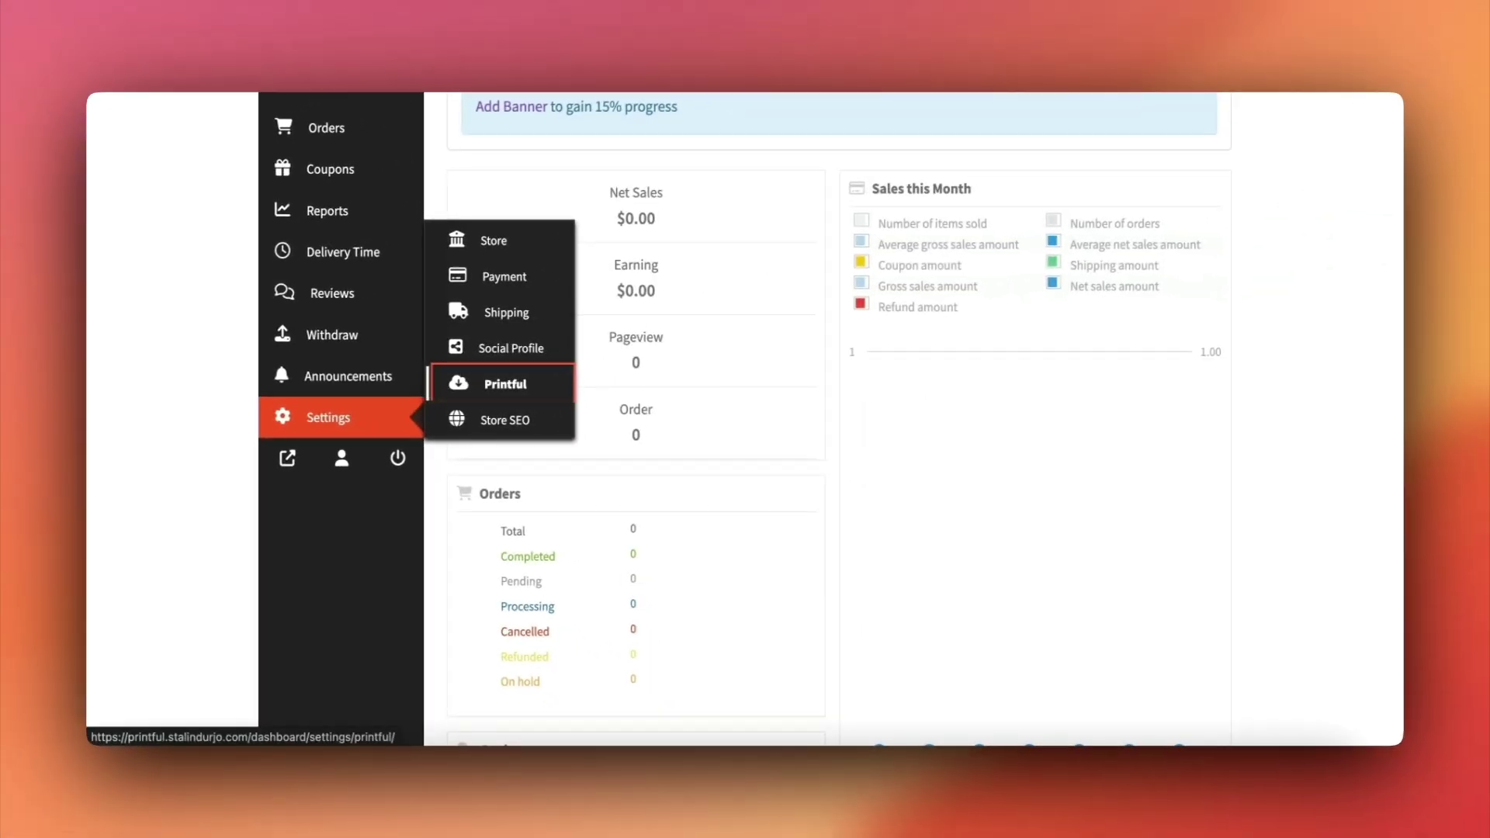
Open the vendor's Printful settings and start the Connect with Printful flow.
{"action": "left_click", "coordinate": [500, 388]}
{"action": "scroll", "coordinate": [500, 392], "scroll_direction": "down", "scroll_amount": 5}
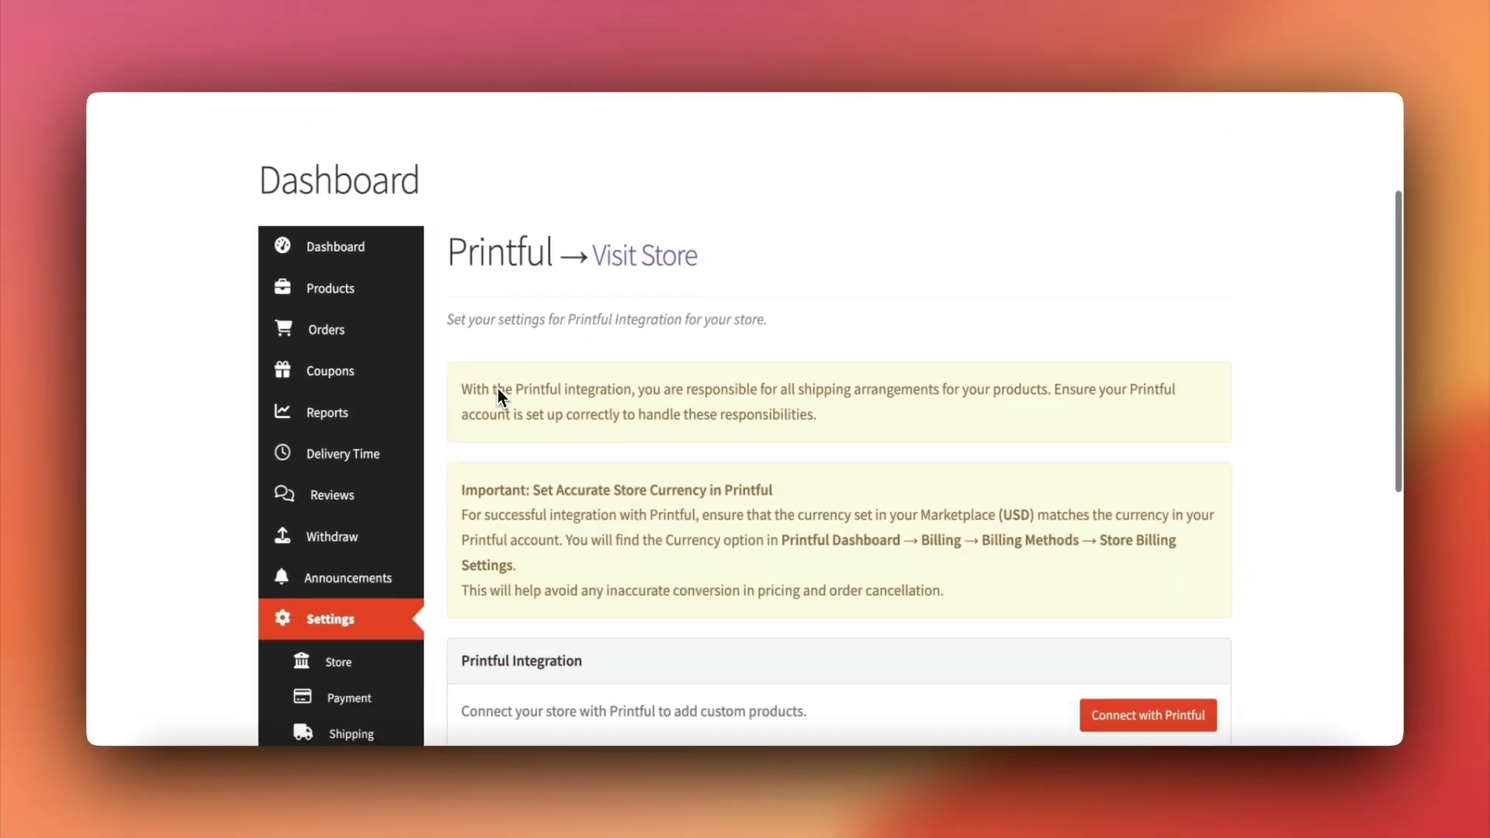
{"action": "scroll", "coordinate": [572, 401], "scroll_direction": "down", "scroll_amount": 3}
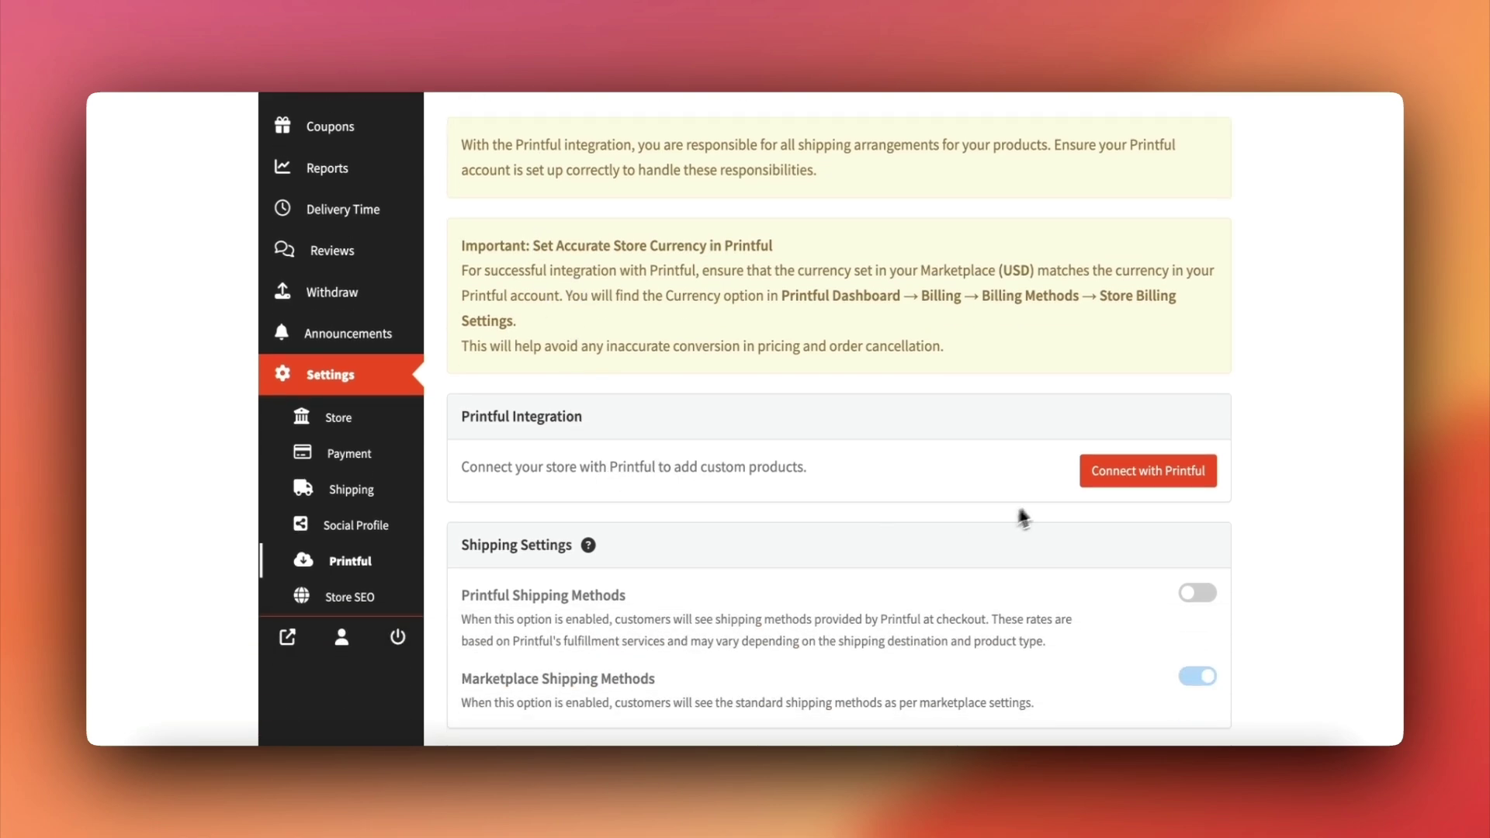
{"action": "left_click", "coordinate": [1116, 472]}
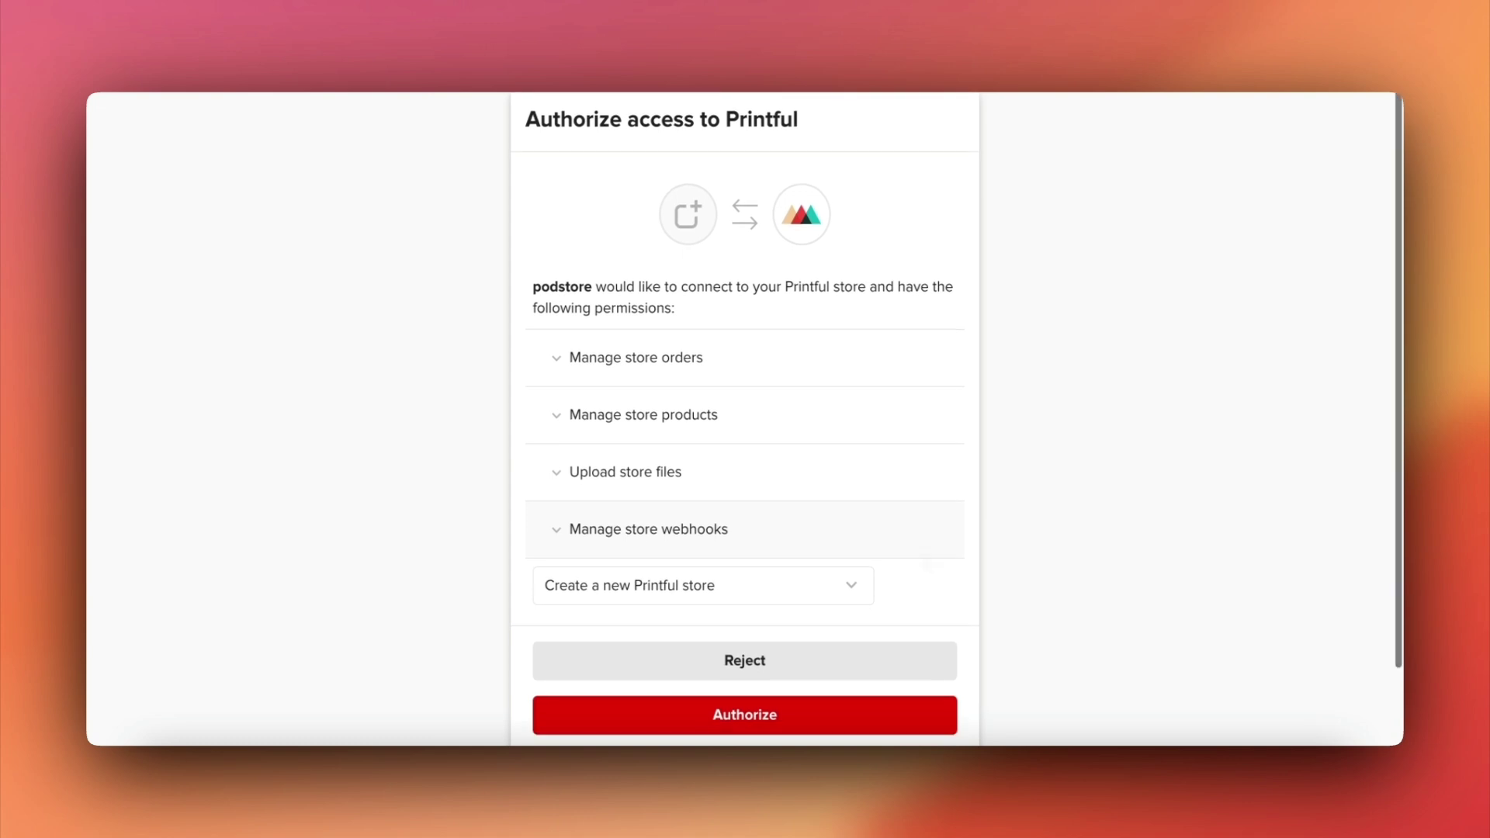
Review the orders, products, files and webhooks permissions and authorize linking to podstore store.
{"action": "scroll", "coordinate": [745, 419], "scroll_direction": "down", "scroll_amount": 2}
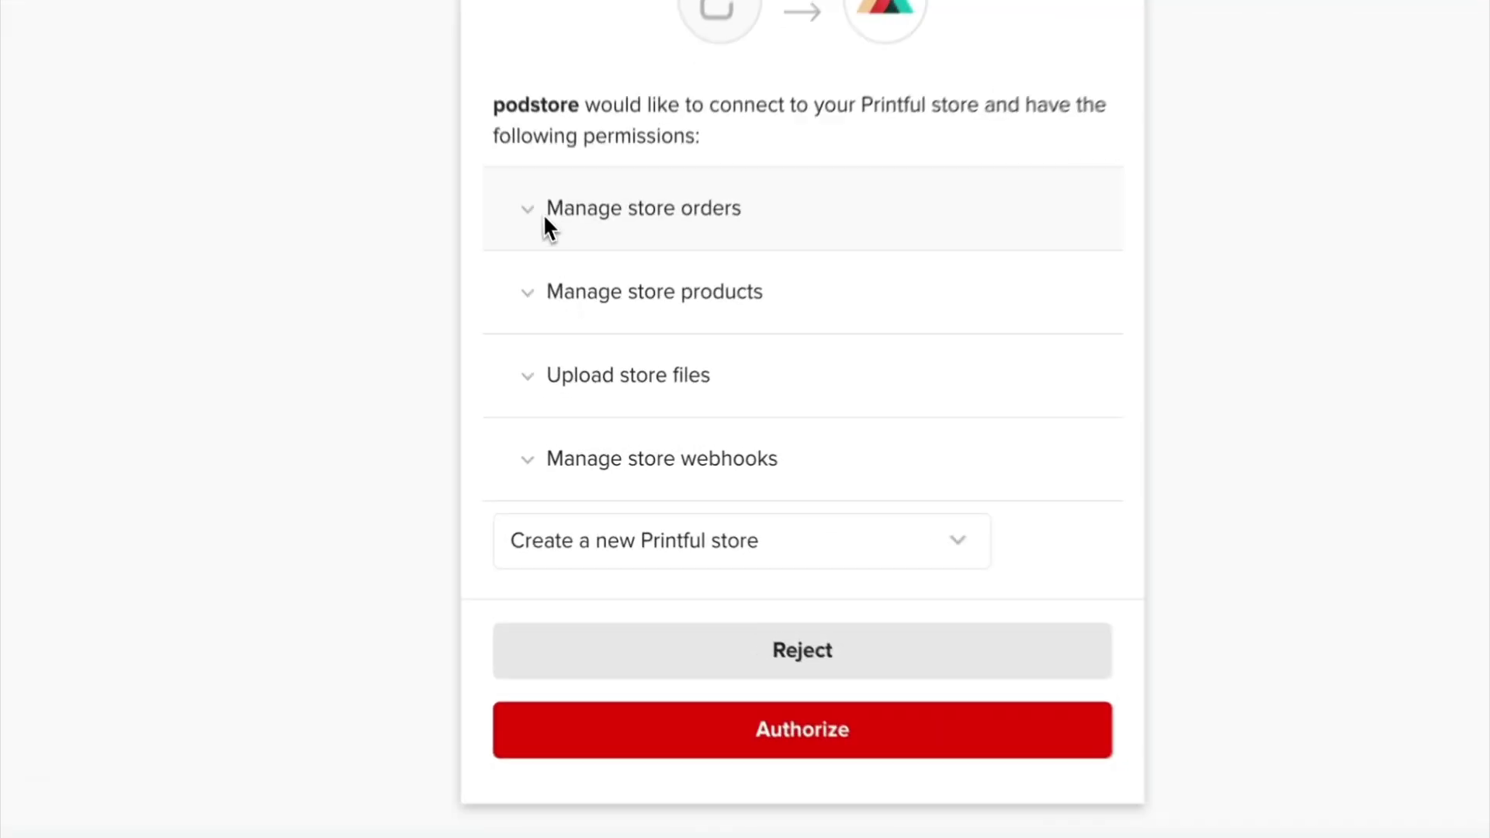
{"action": "left_click", "coordinate": [570, 298]}
{"action": "left_click", "coordinate": [569, 414]}
{"action": "scroll", "coordinate": [563, 449], "scroll_direction": "down", "scroll_amount": 3}
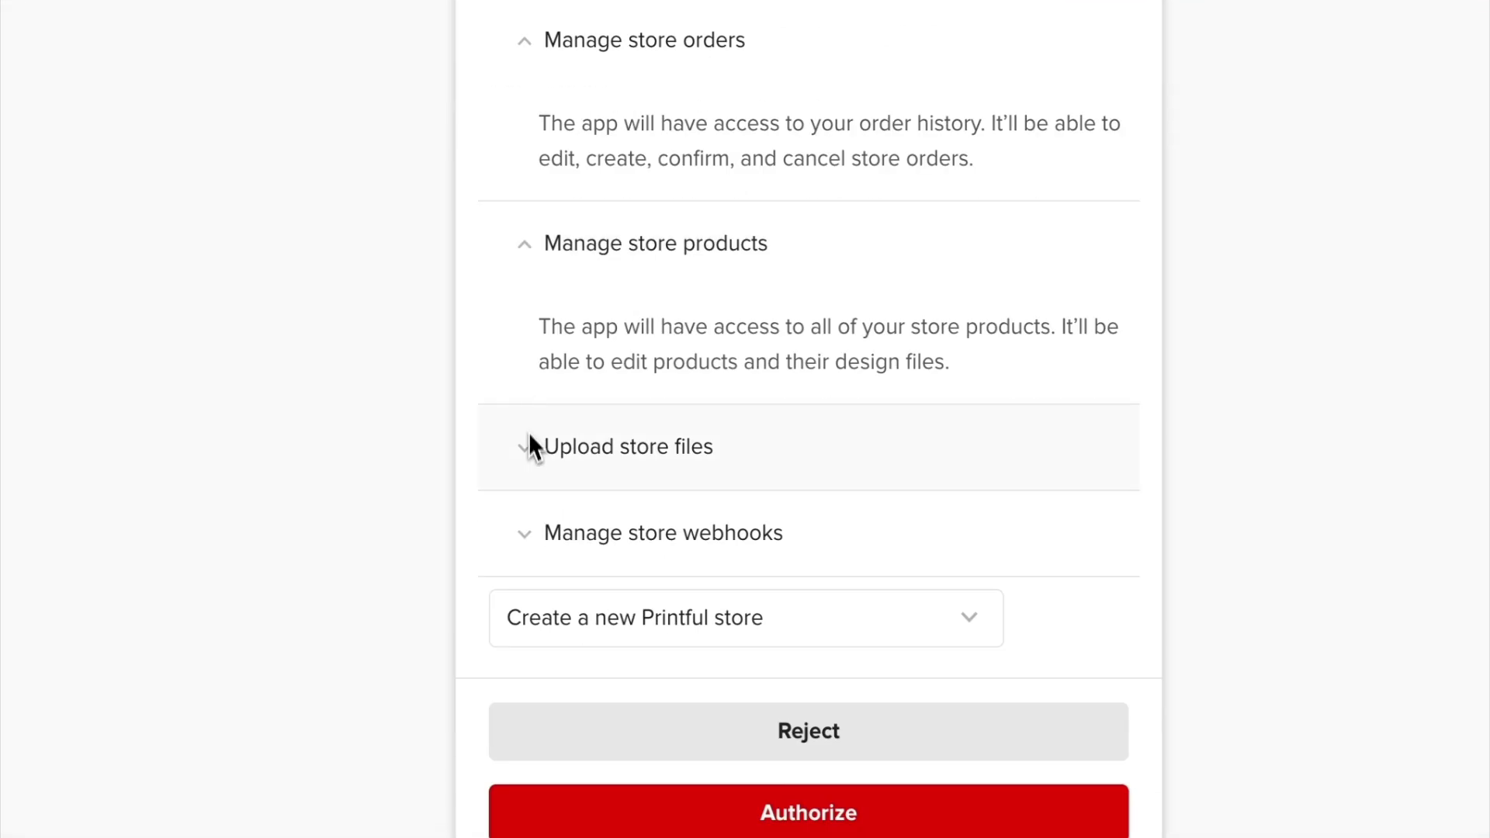
{"action": "left_click", "coordinate": [561, 451]}
{"action": "scroll", "coordinate": [559, 435], "scroll_direction": "down", "scroll_amount": 3}
{"action": "left_click", "coordinate": [530, 420]}
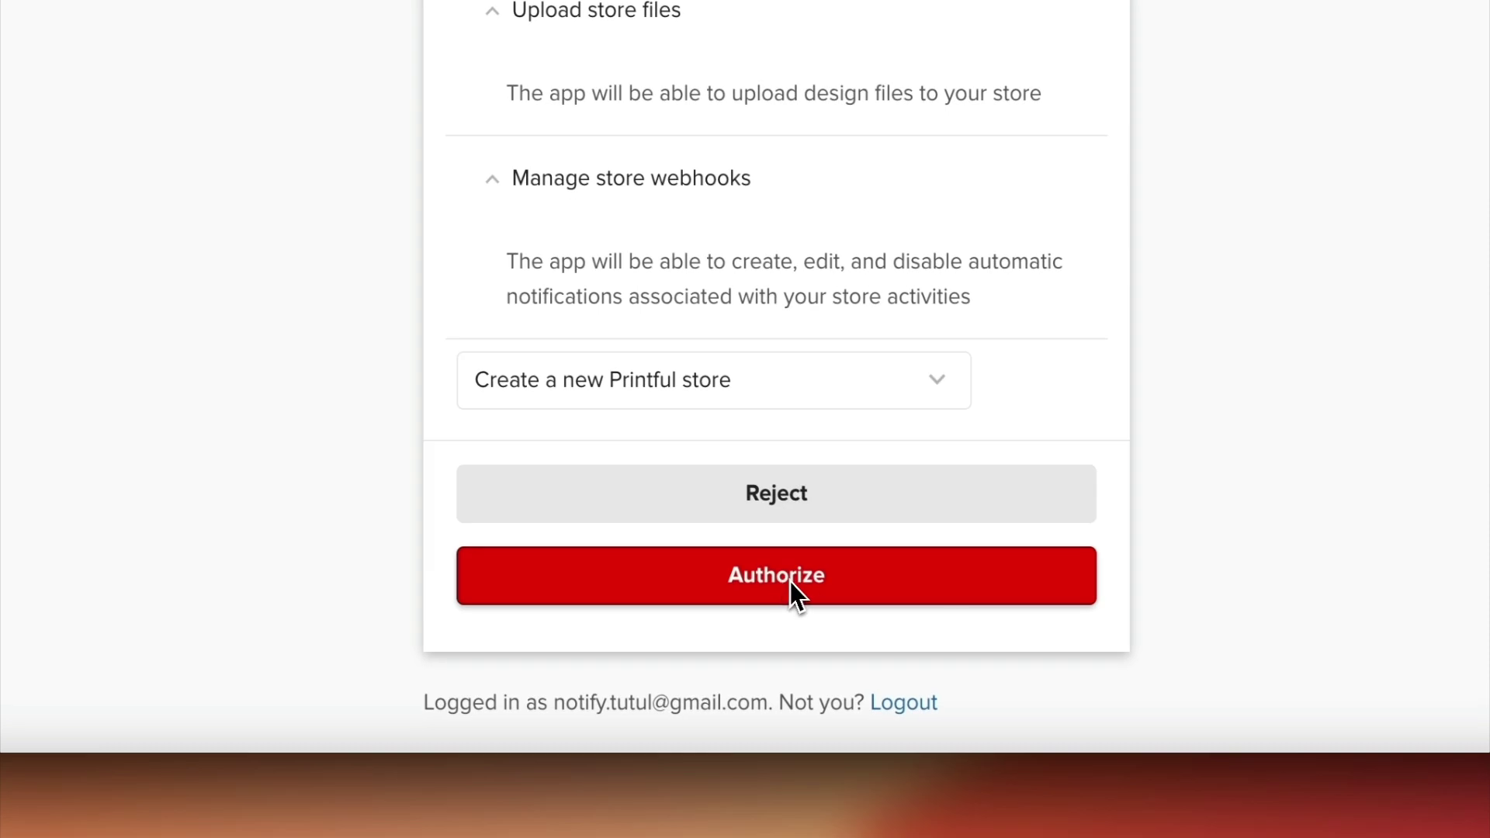
{"action": "left_click", "coordinate": [798, 384]}
{"action": "left_click", "coordinate": [785, 601]}
{"action": "left_click", "coordinate": [787, 594]}
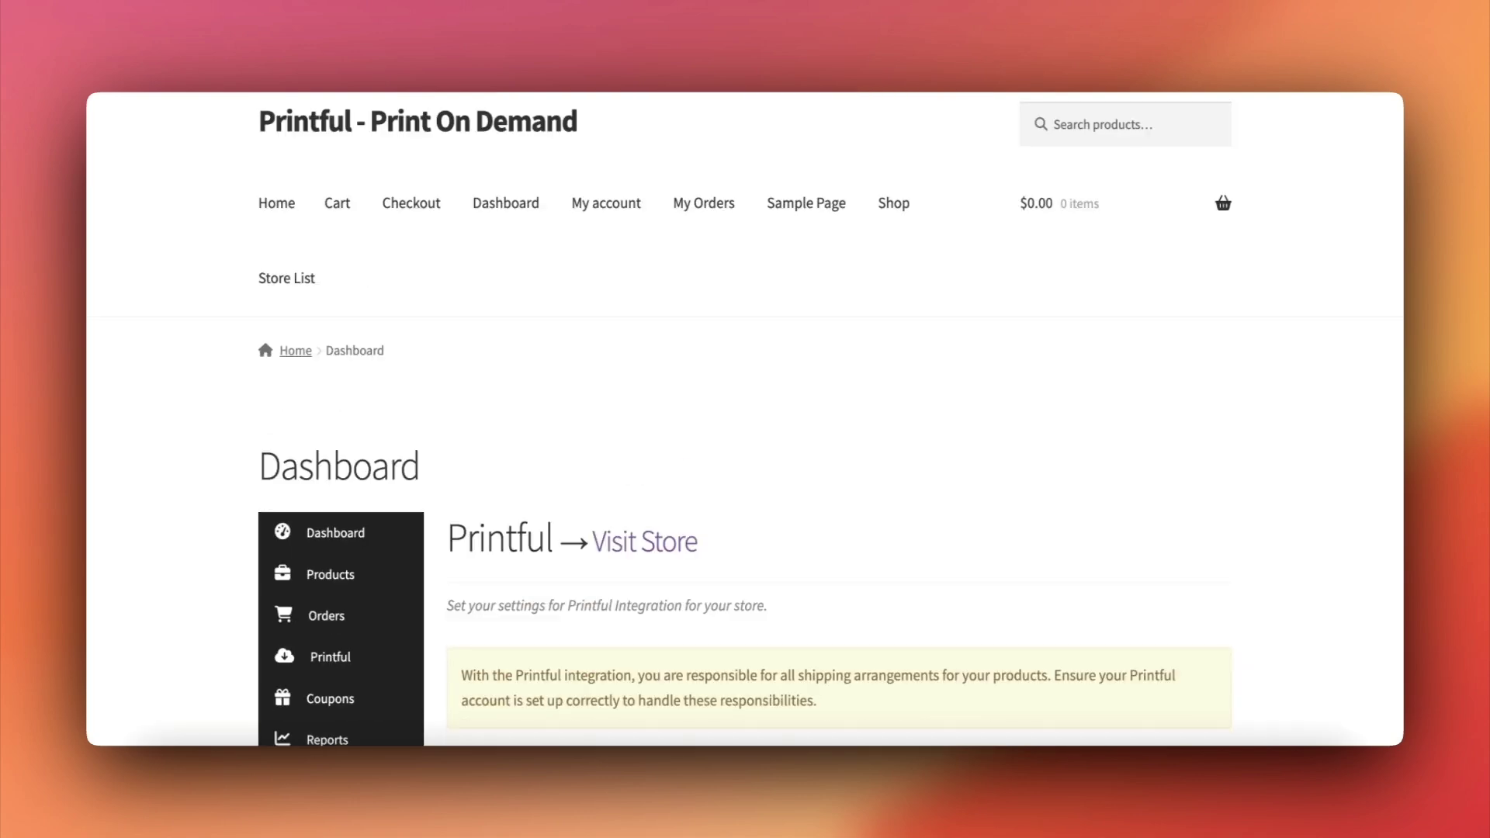
{"action": "scroll", "coordinate": [757, 659], "scroll_direction": "down", "scroll_amount": 5}
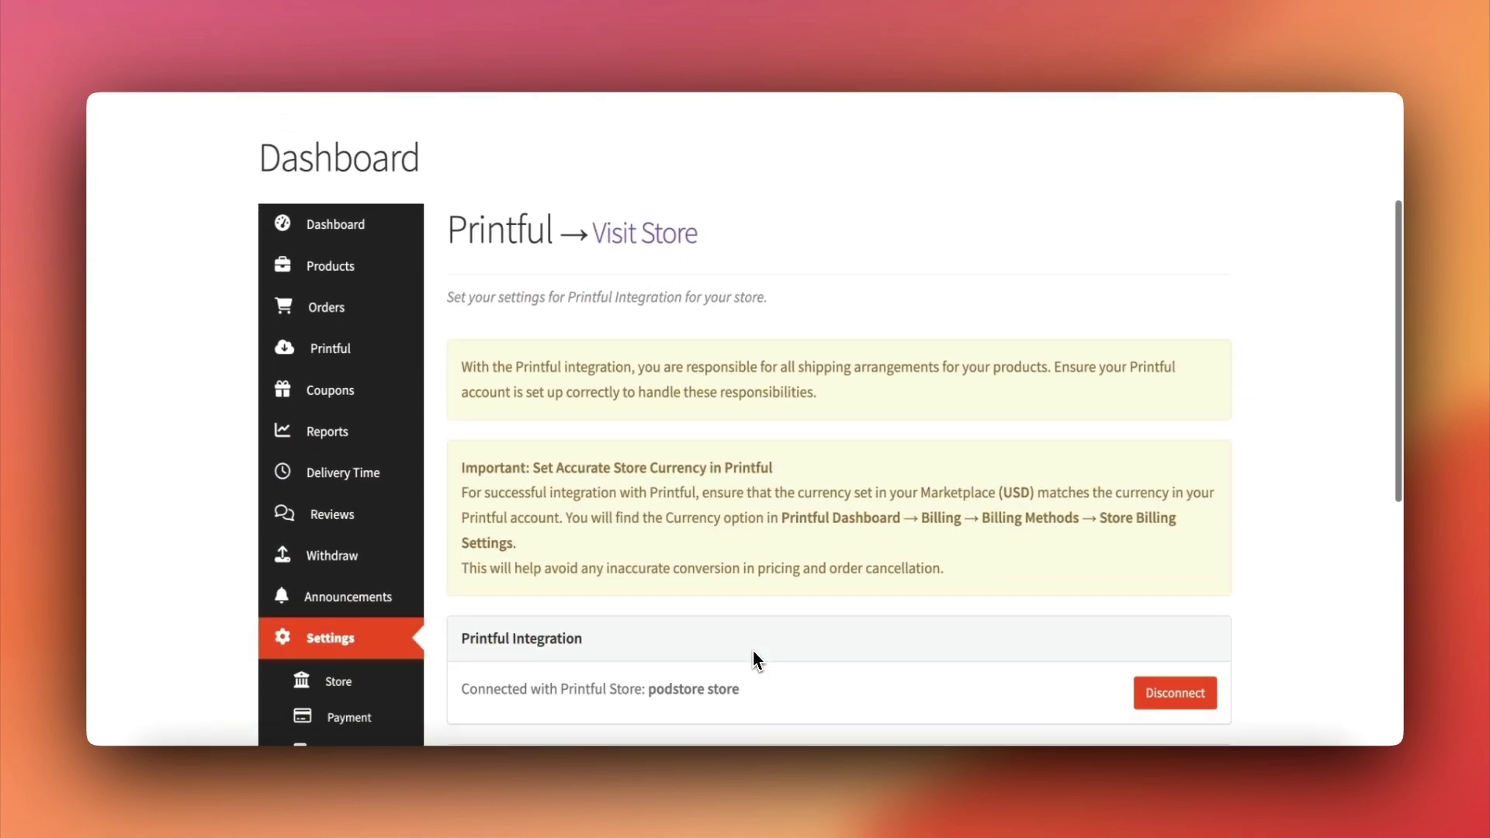
{"action": "scroll", "coordinate": [757, 660], "scroll_direction": "down", "scroll_amount": 2}
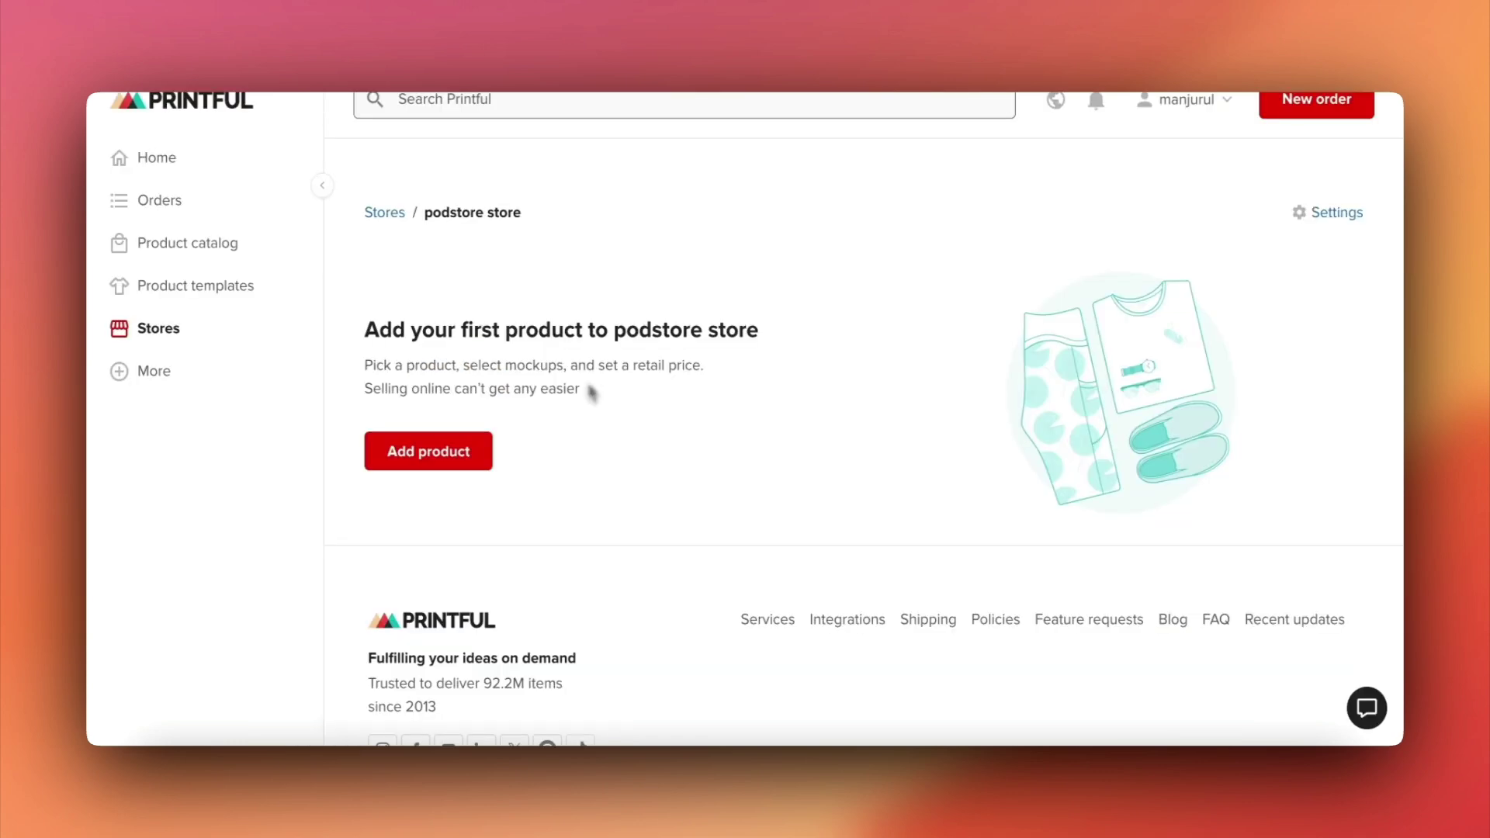
Add a product to podstore store by searching the catalog for Men's Champion T-Shirt and opening it.
{"action": "scroll", "coordinate": [593, 389], "scroll_direction": "down", "scroll_amount": 3}
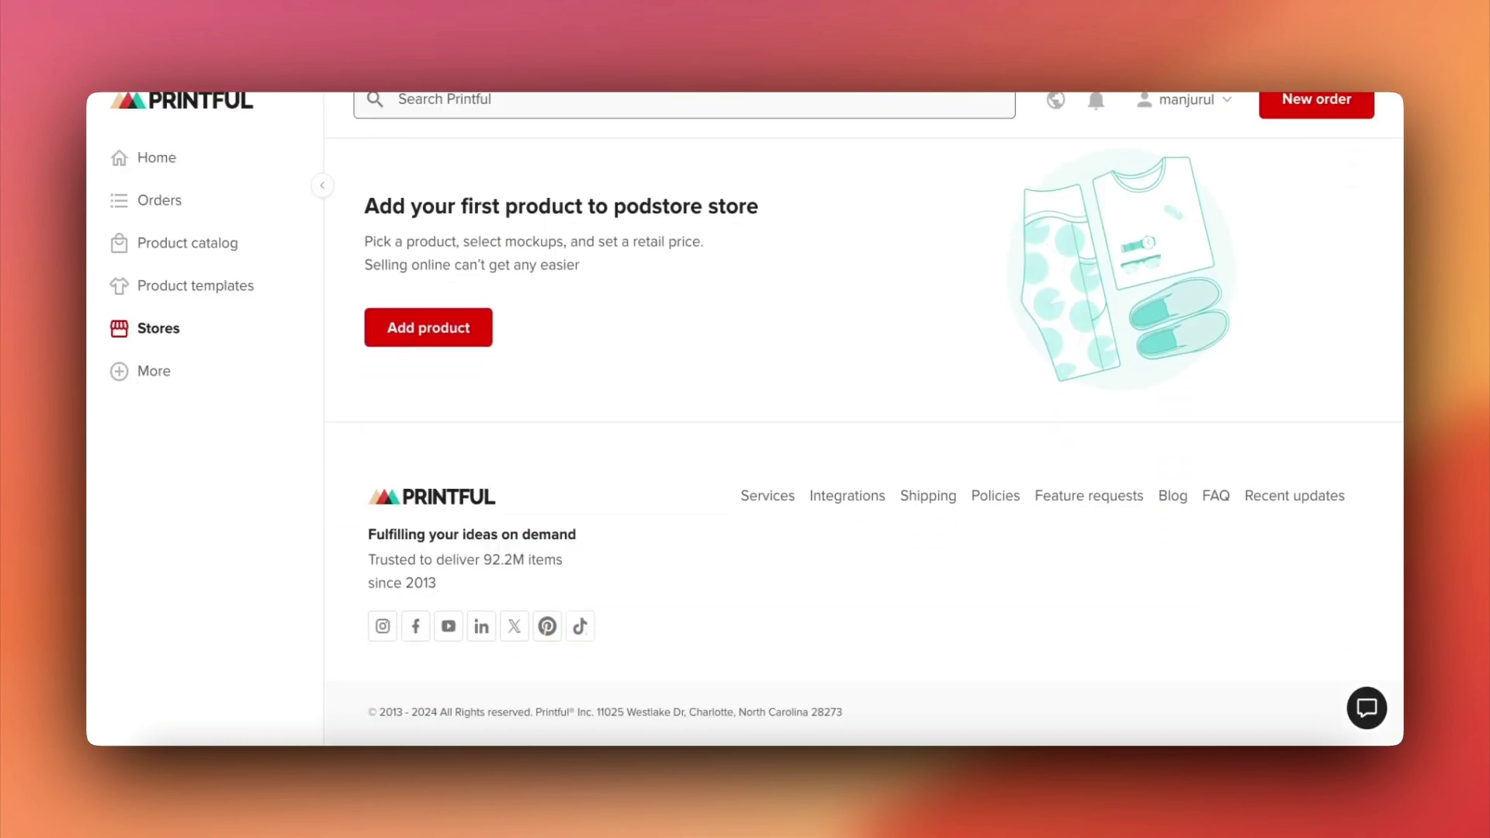
{"action": "scroll", "coordinate": [862, 443], "scroll_direction": "up", "scroll_amount": 3}
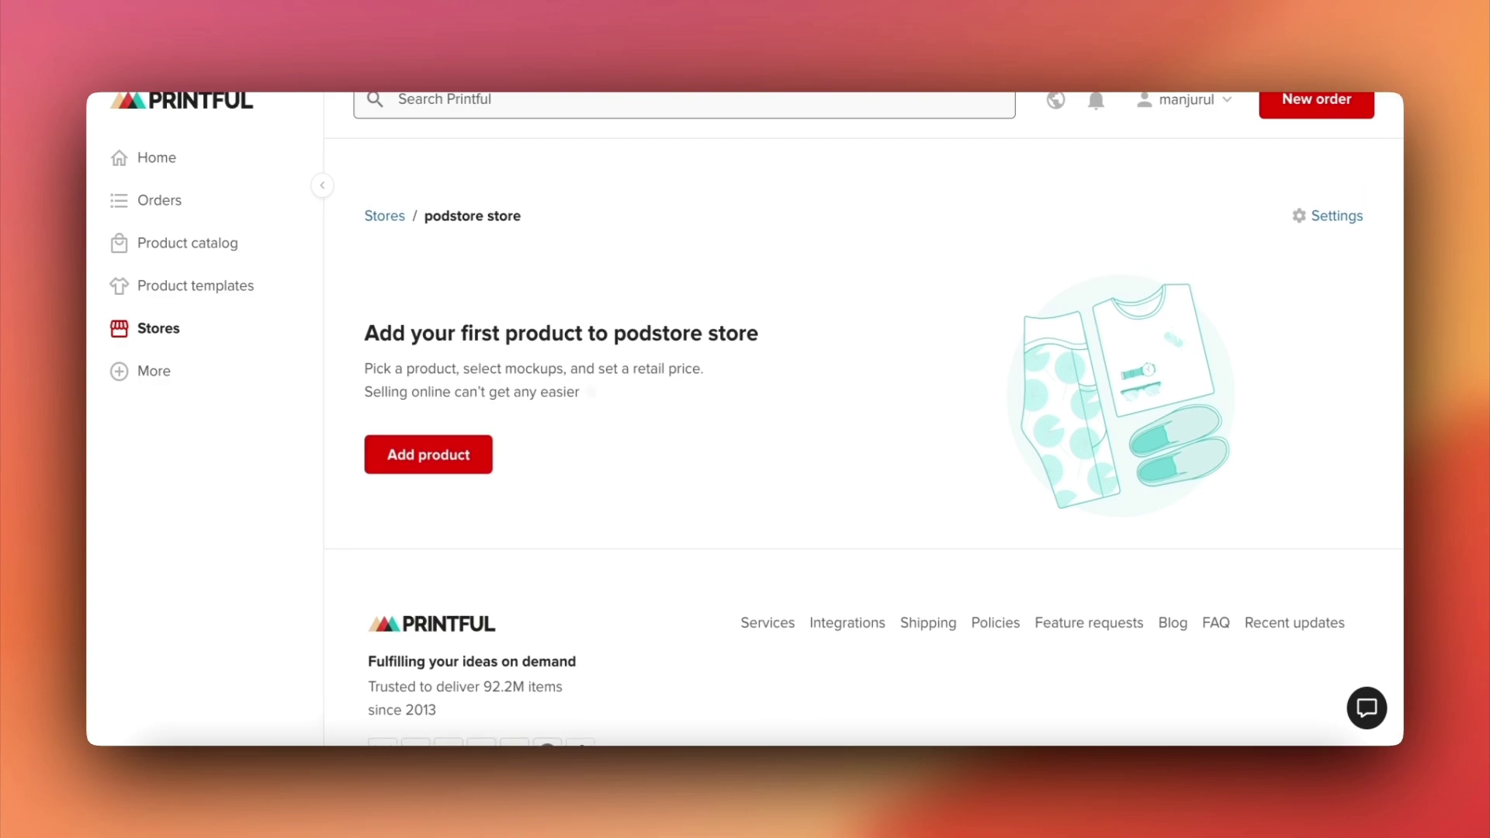
{"action": "left_click", "coordinate": [483, 454]}
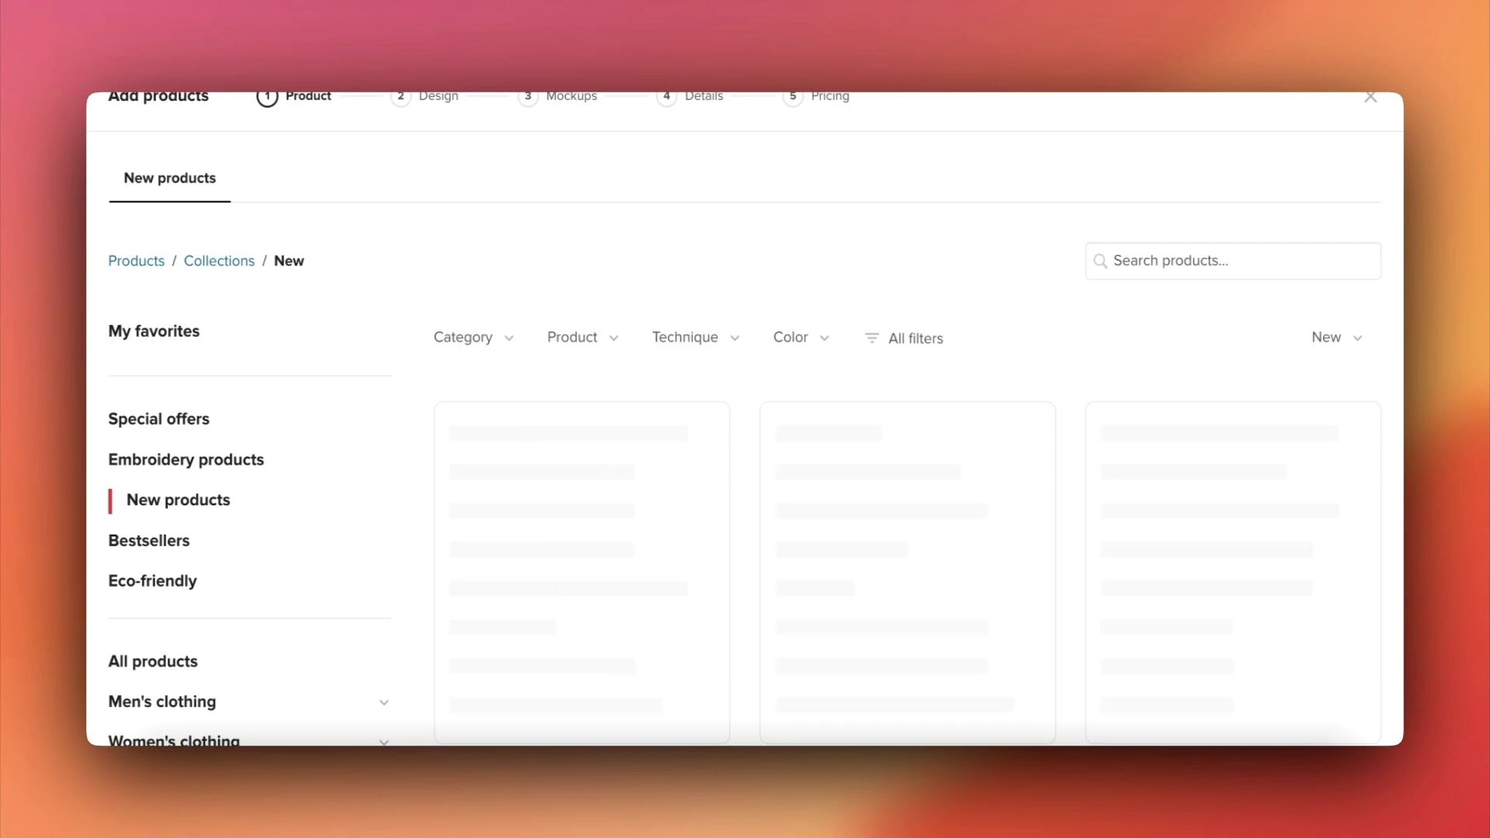
{"action": "scroll", "coordinate": [482, 450], "scroll_direction": "down", "scroll_amount": 2}
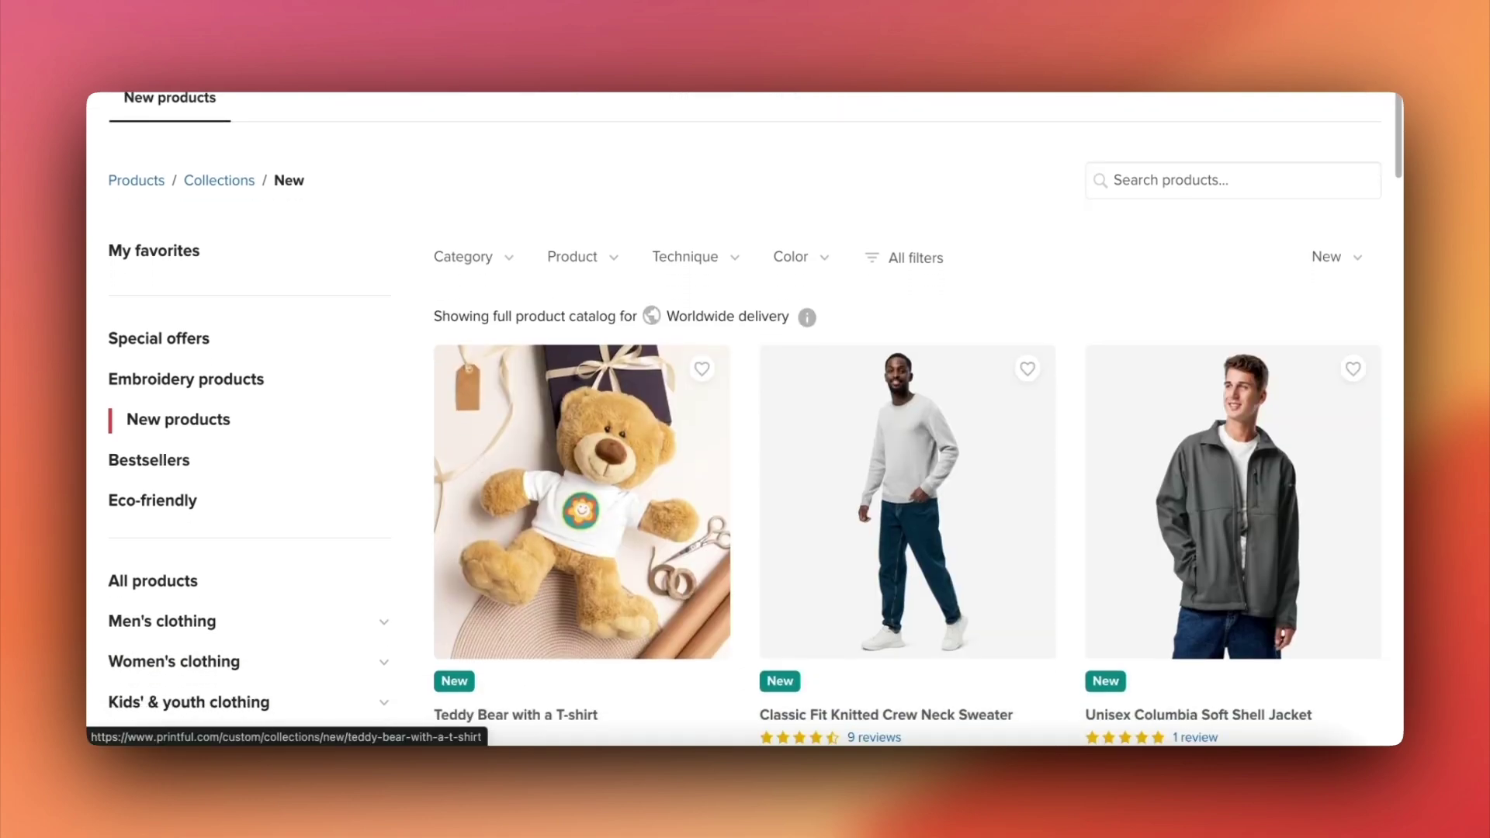
{"action": "scroll", "coordinate": [582, 497], "scroll_direction": "down", "scroll_amount": 1}
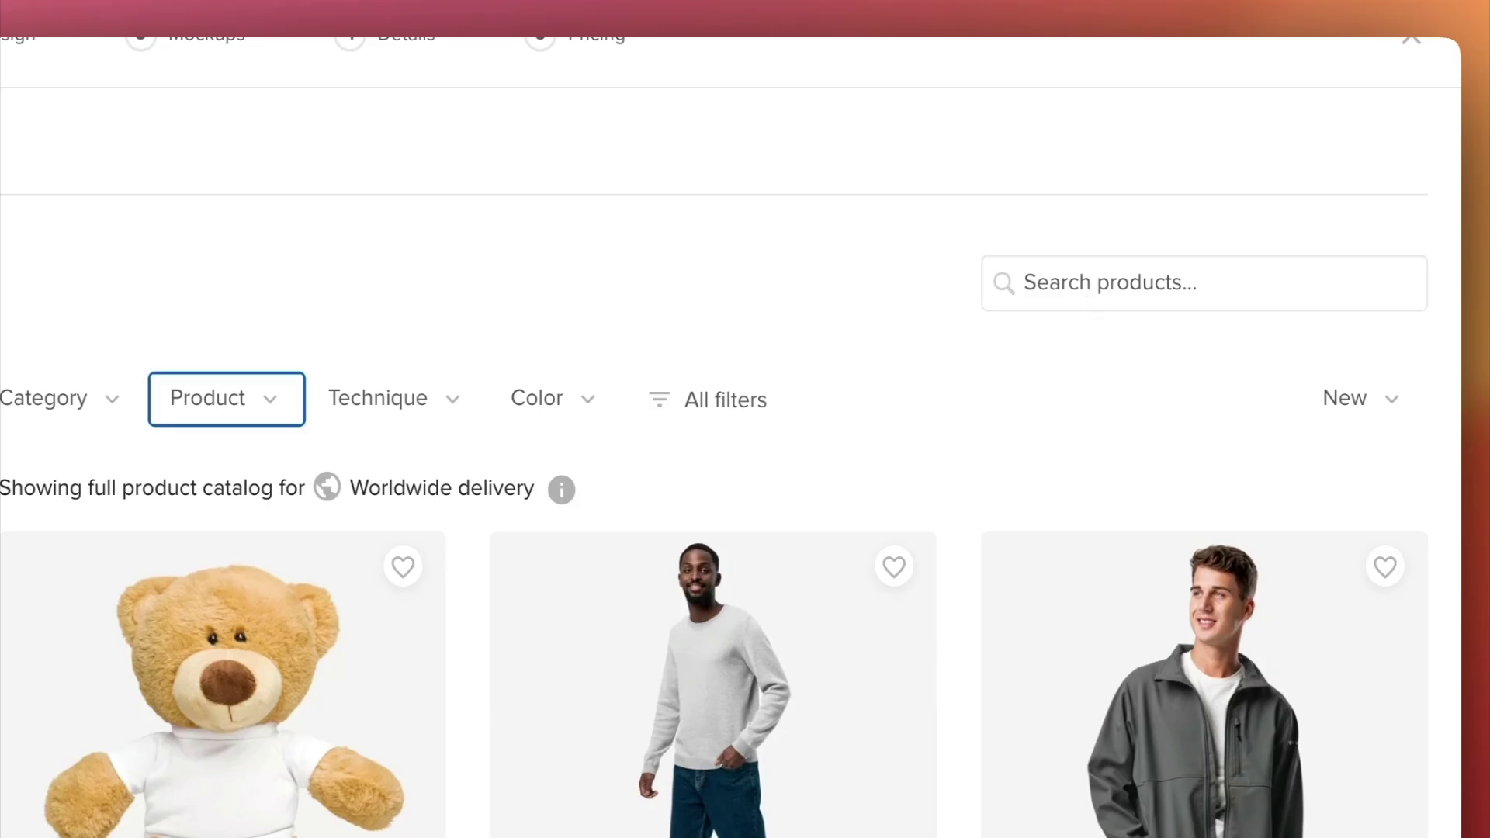
{"action": "left_click", "coordinate": [1097, 292]}
{"action": "type", "text": "Men's Champion T-Shirt"}
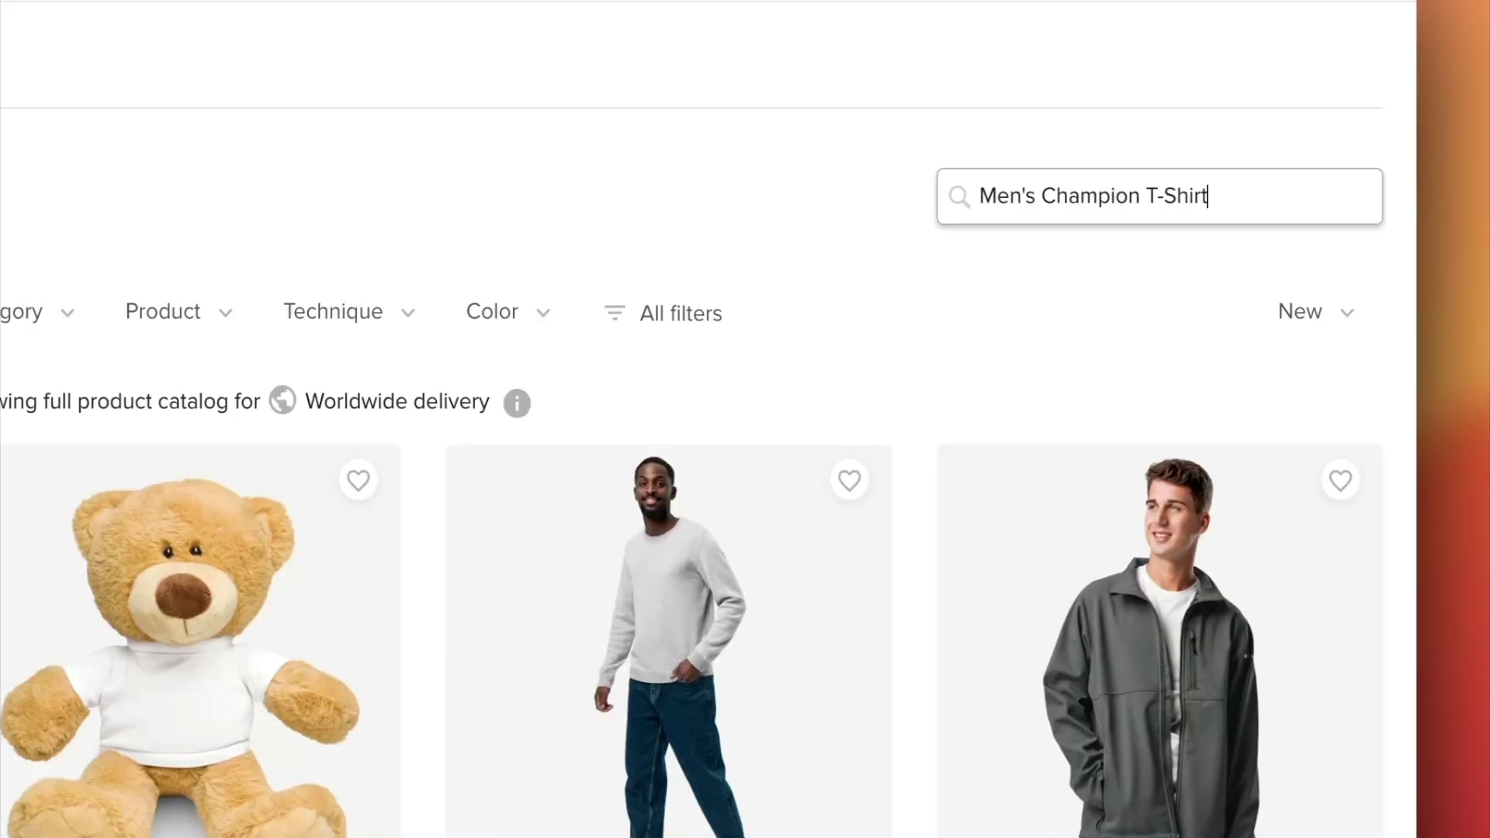
{"action": "left_click", "coordinate": [690, 591]}
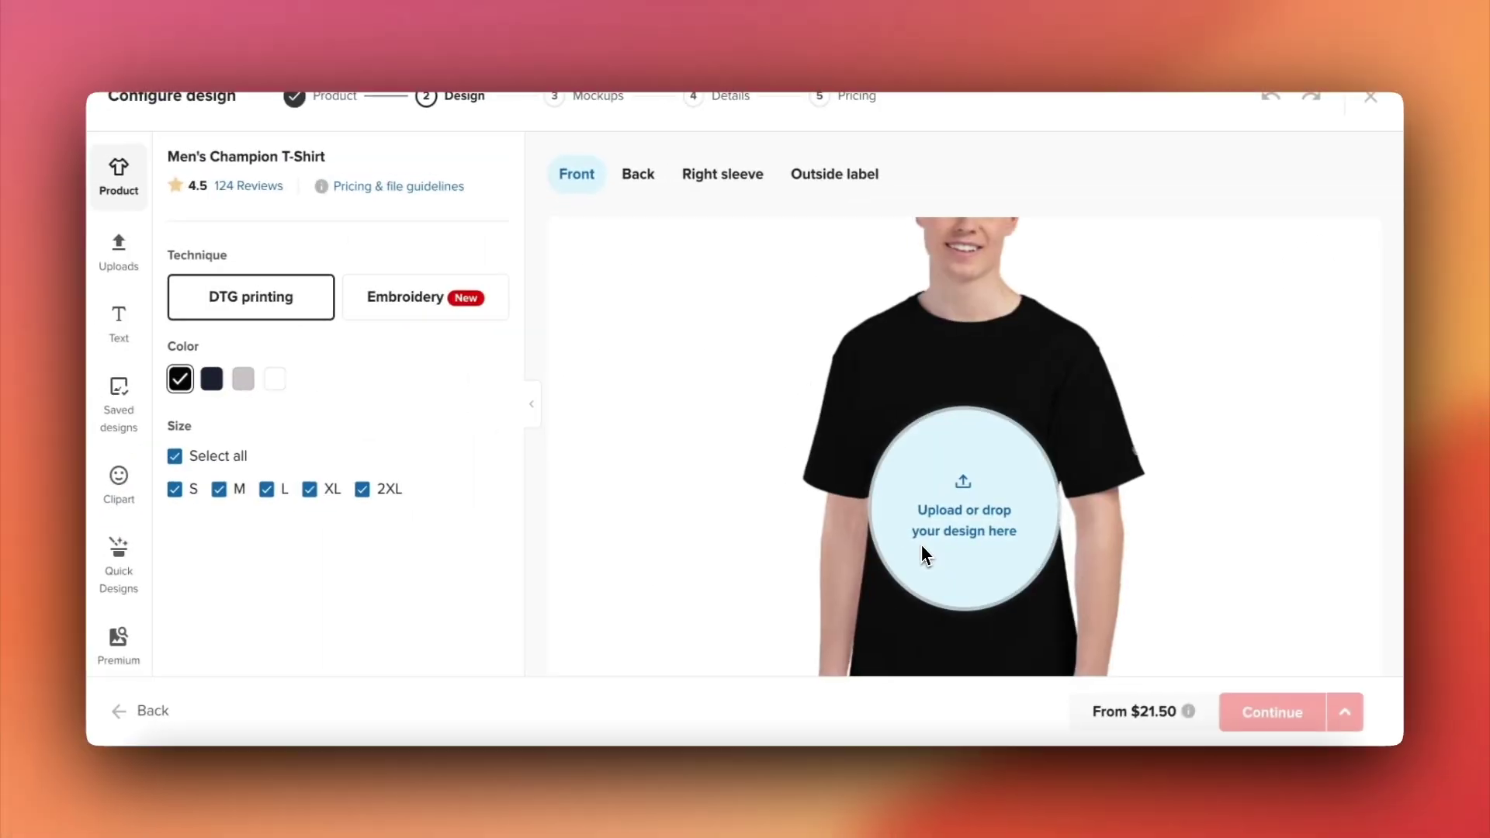
Add navy, grey and white as extra colours for the T-shirt.
{"action": "scroll", "coordinate": [921, 543], "scroll_direction": "down", "scroll_amount": 5}
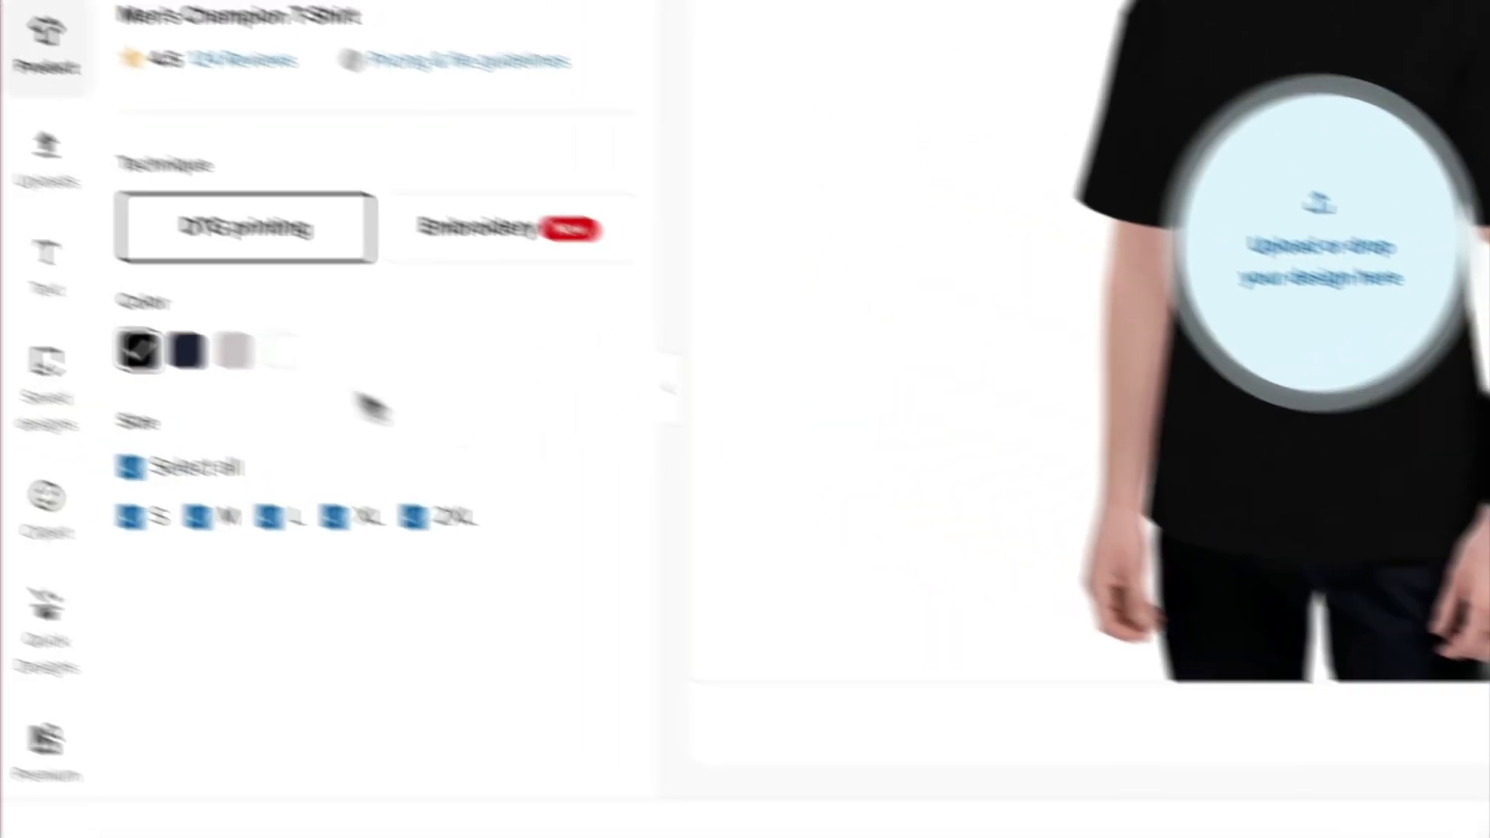
{"action": "left_click", "coordinate": [186, 353]}
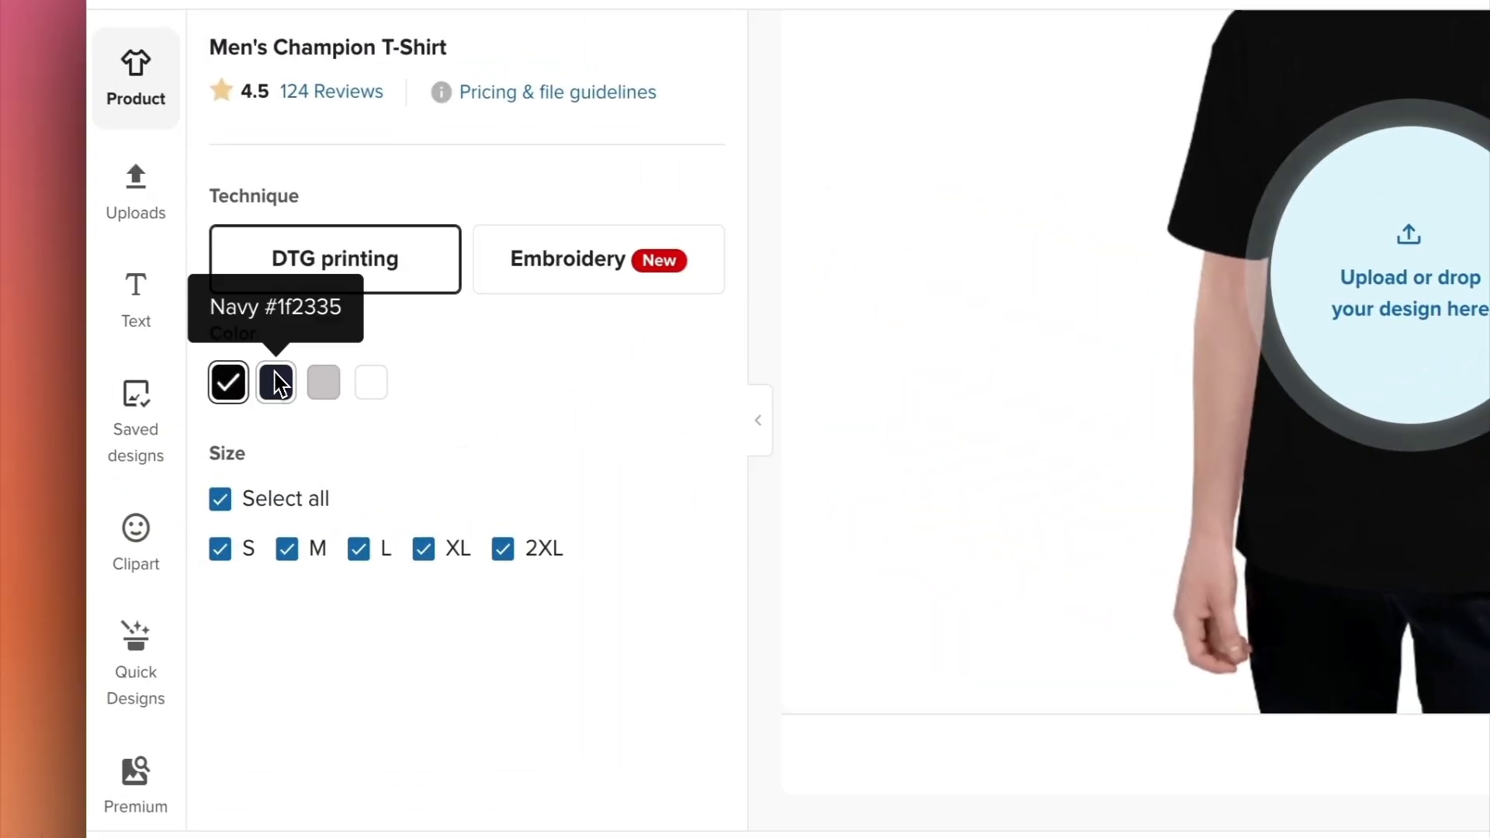
{"action": "left_click", "coordinate": [235, 355]}
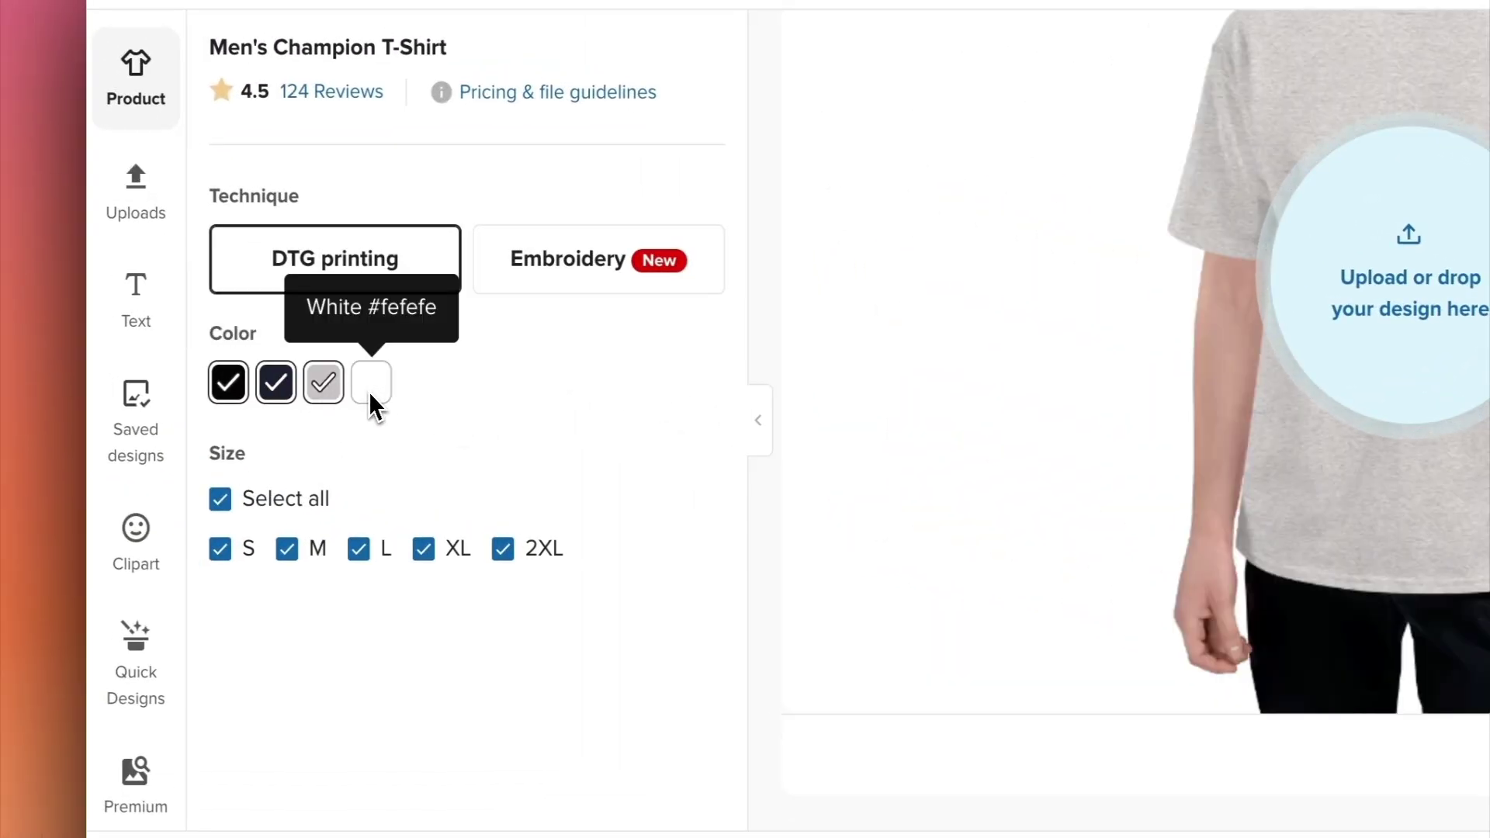
{"action": "left_click", "coordinate": [374, 388]}
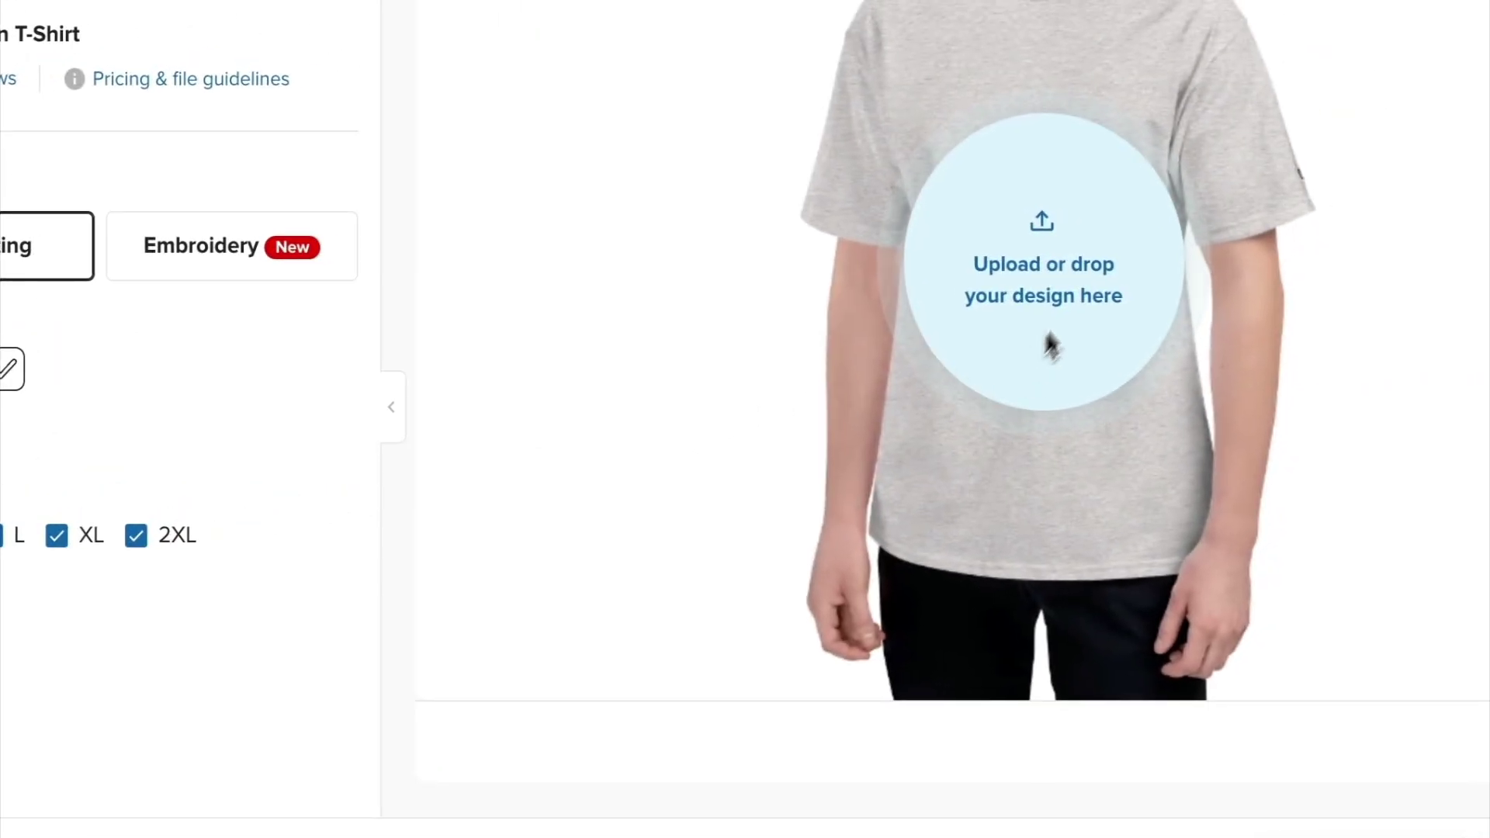
Place the GREEN_FLOWER sample design on the shirt front and permanently dismiss the print-area warning.
{"action": "left_click", "coordinate": [1219, 260]}
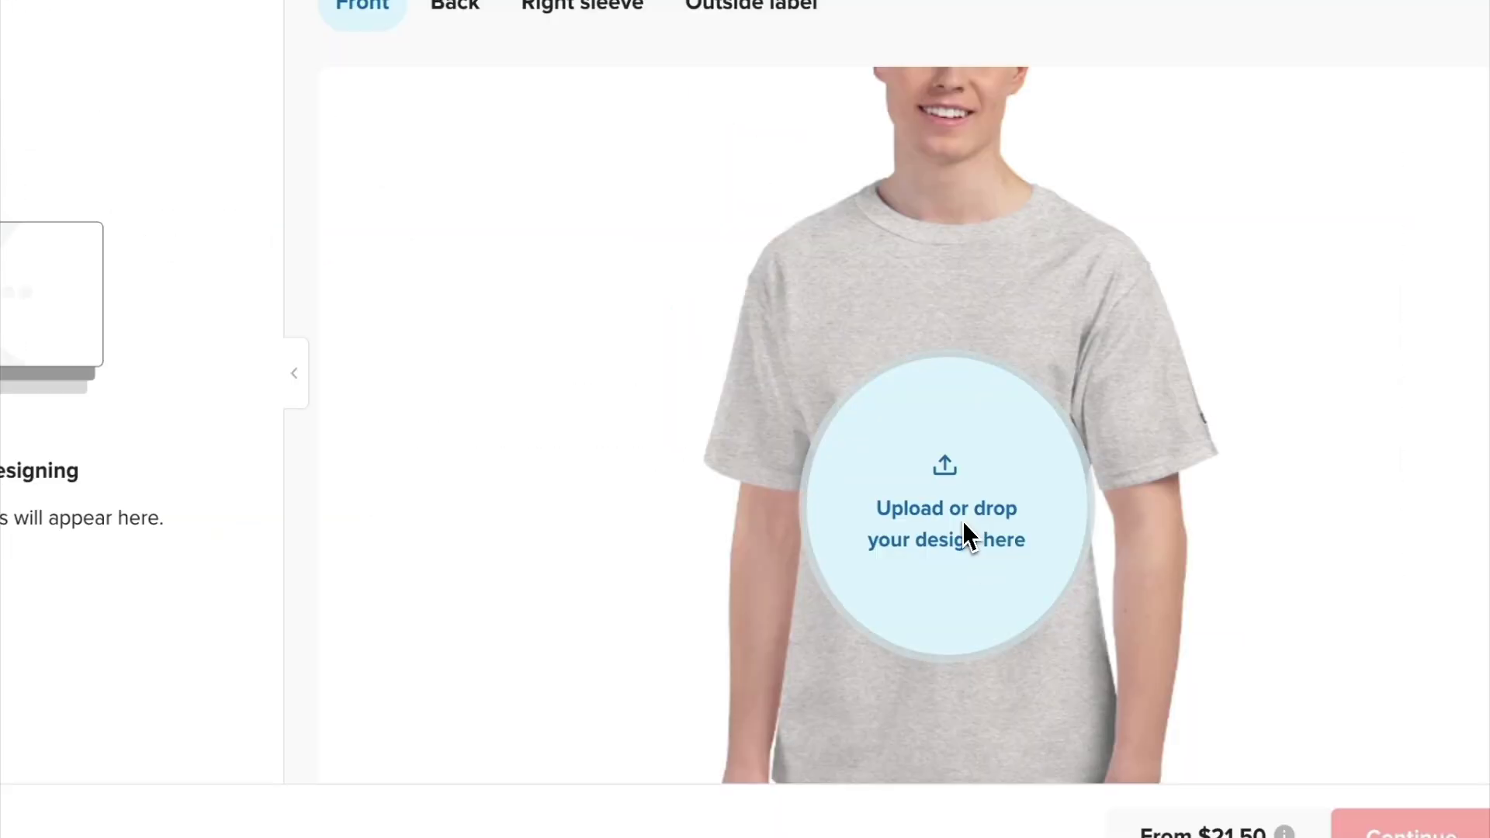
{"action": "left_click", "coordinate": [964, 532]}
{"action": "left_click", "coordinate": [655, 495]}
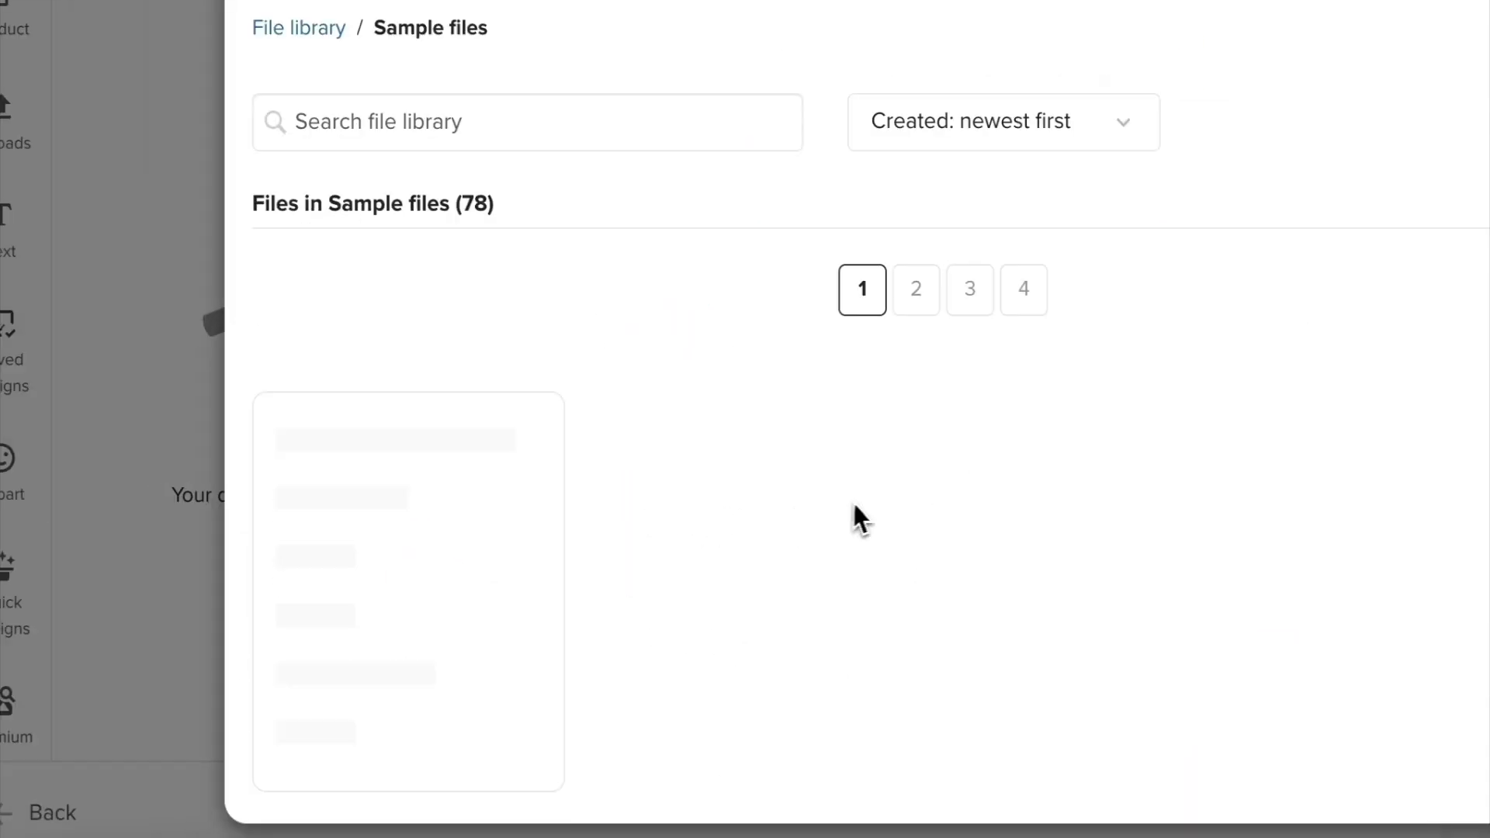
{"action": "scroll", "coordinate": [776, 481], "scroll_direction": "down", "scroll_amount": 7}
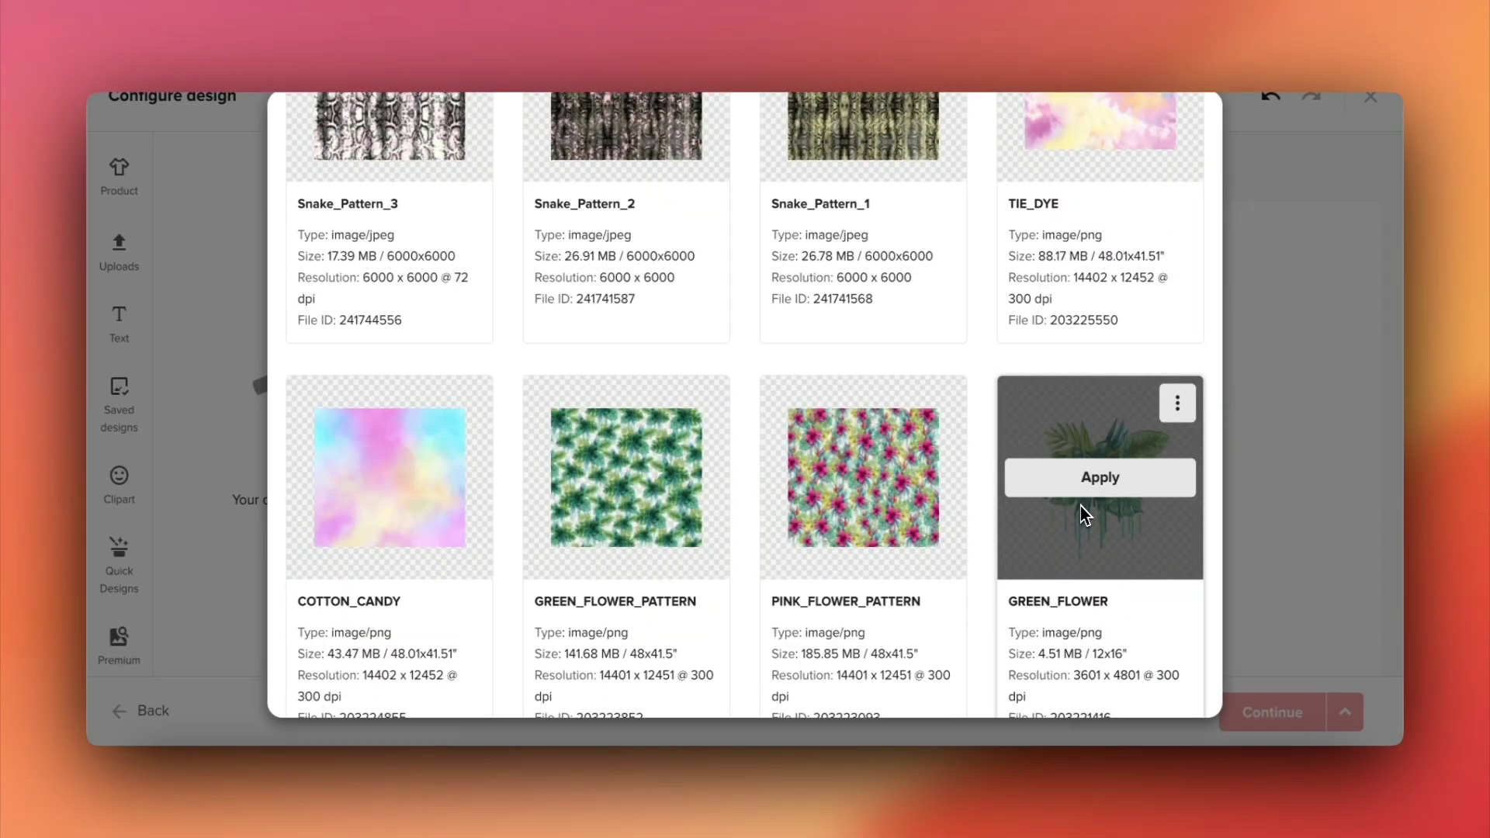
{"action": "left_click", "coordinate": [1082, 494]}
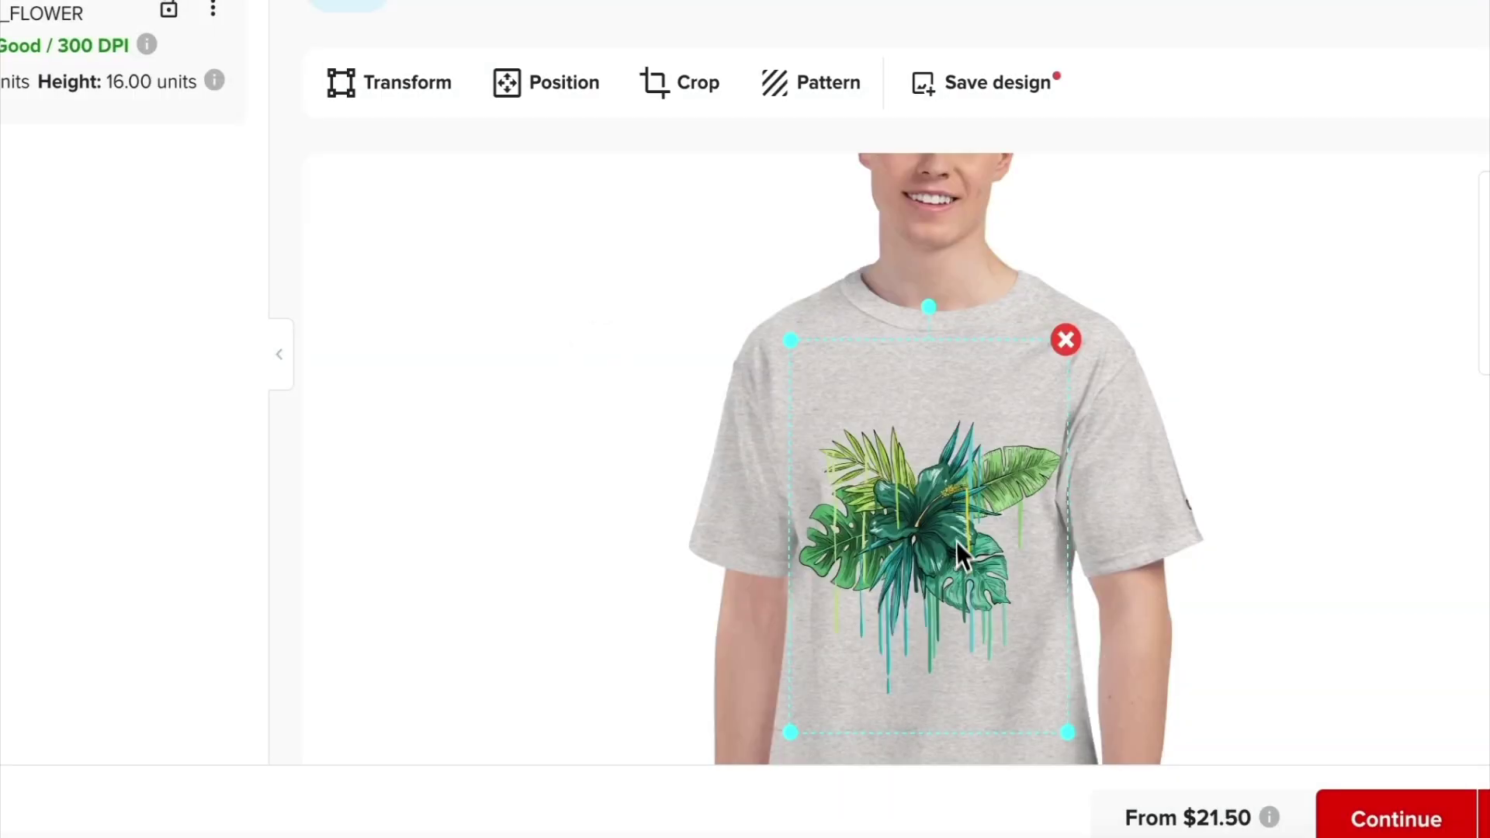
{"action": "left_click", "coordinate": [501, 304]}
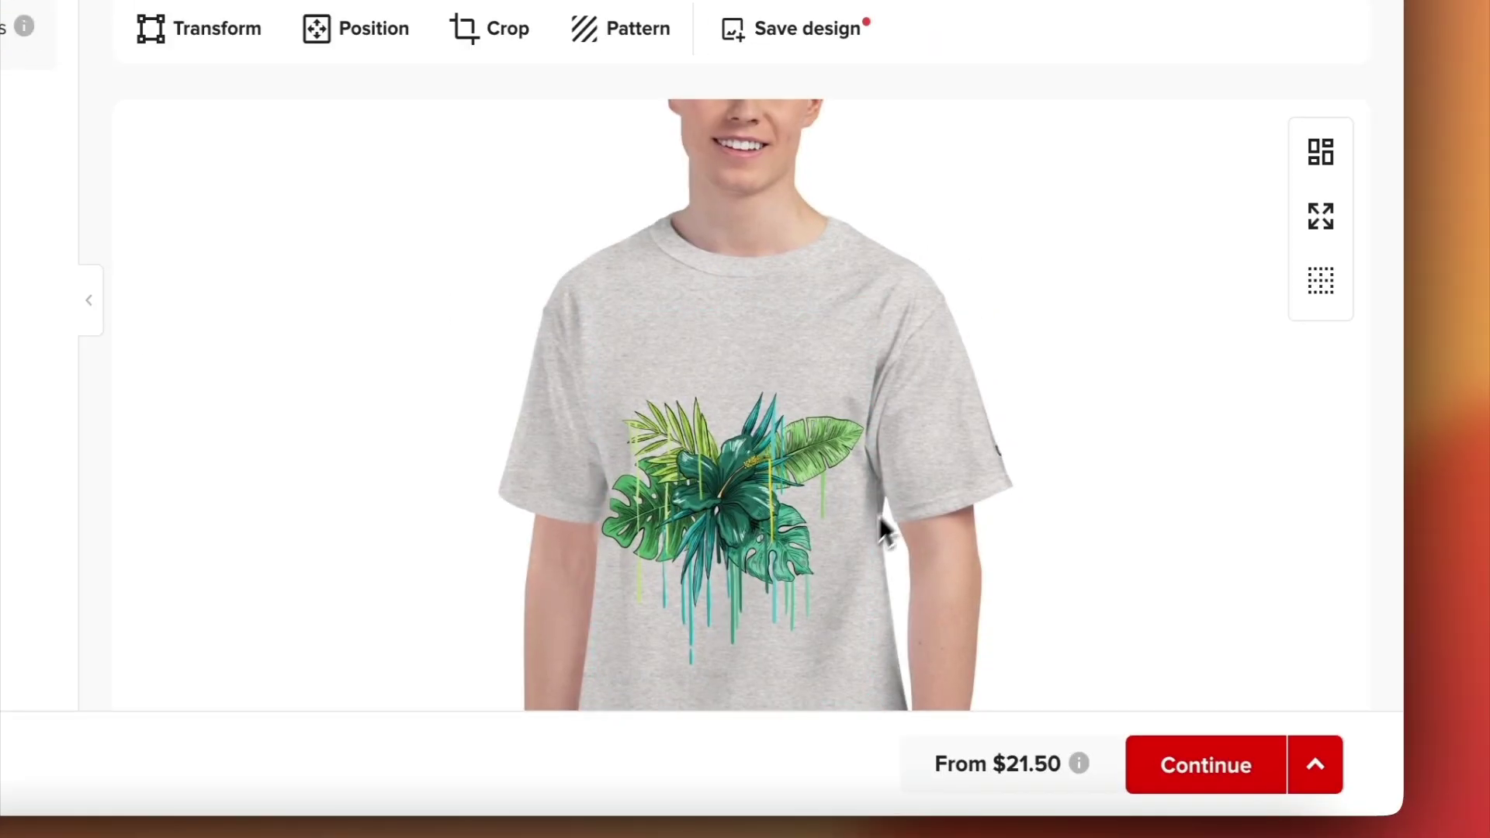
Set retail prices to 25.00 for sizes S–XL and 27.00 for 2XL.
{"action": "left_click", "coordinate": [1404, 819]}
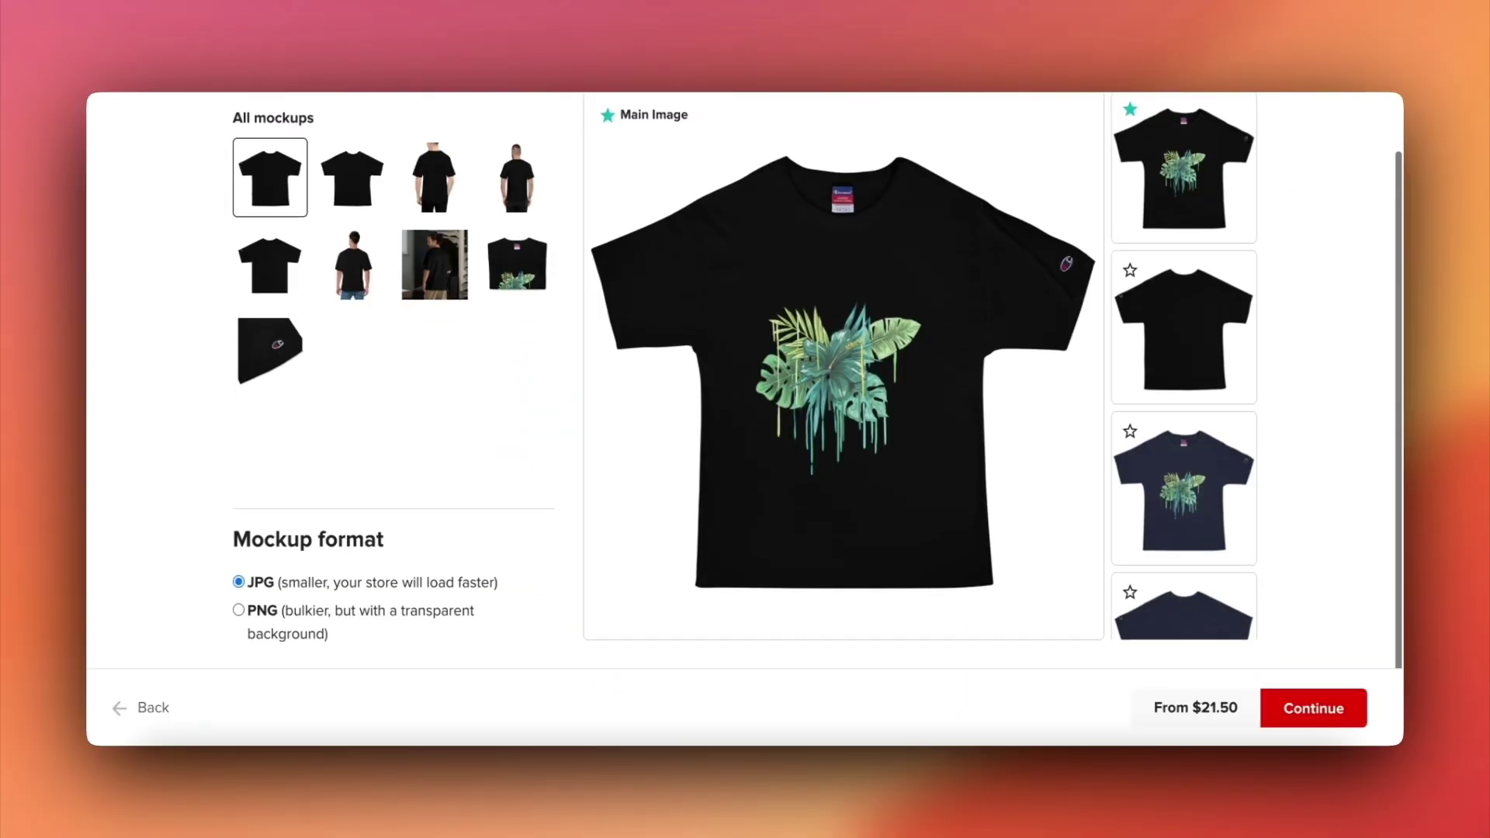
{"action": "scroll", "coordinate": [888, 533], "scroll_direction": "down", "scroll_amount": 2}
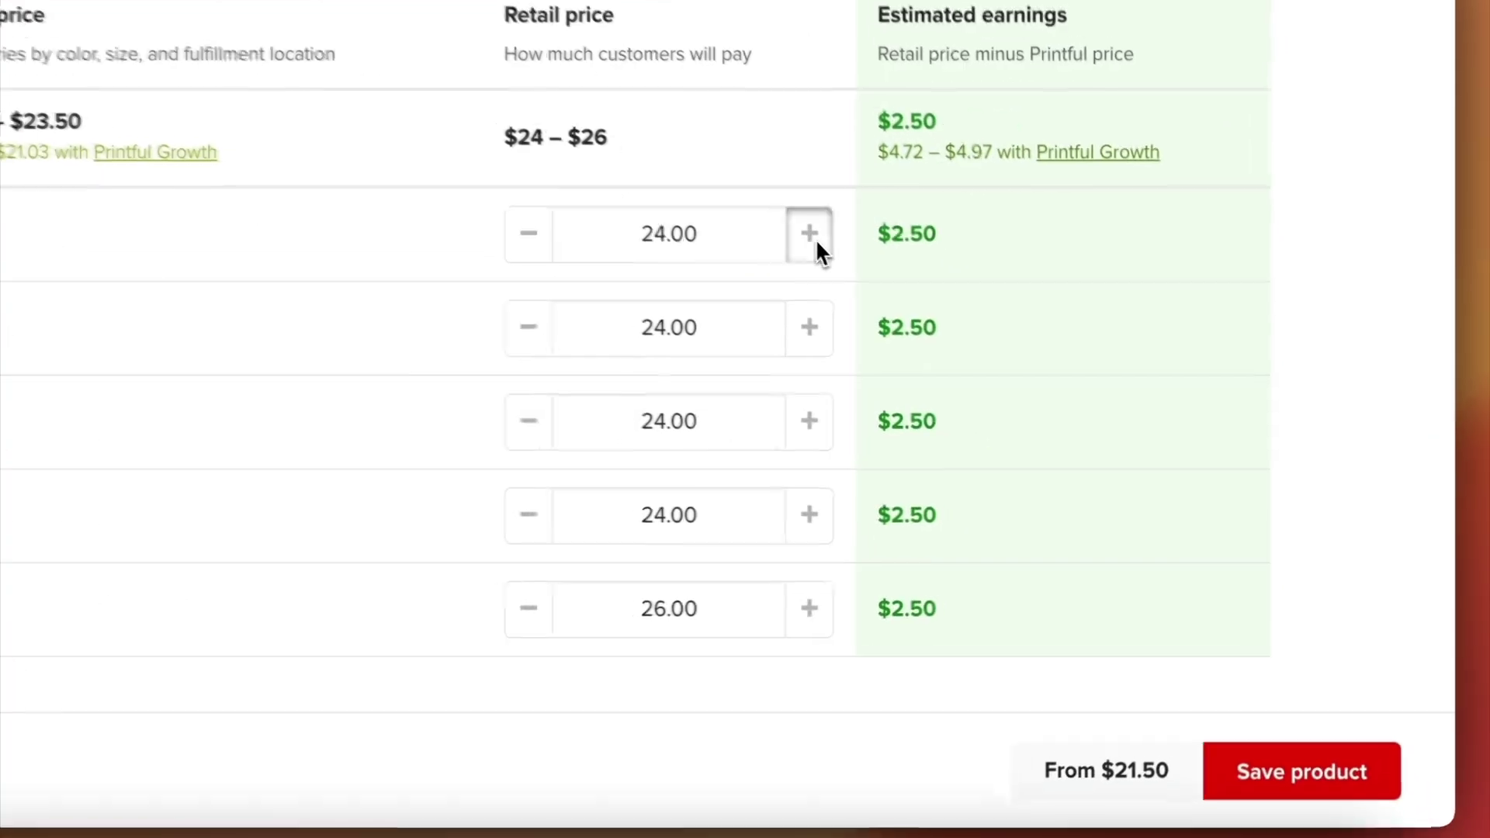
{"action": "left_click", "coordinate": [969, 346]}
{"action": "left_click", "coordinate": [969, 410]}
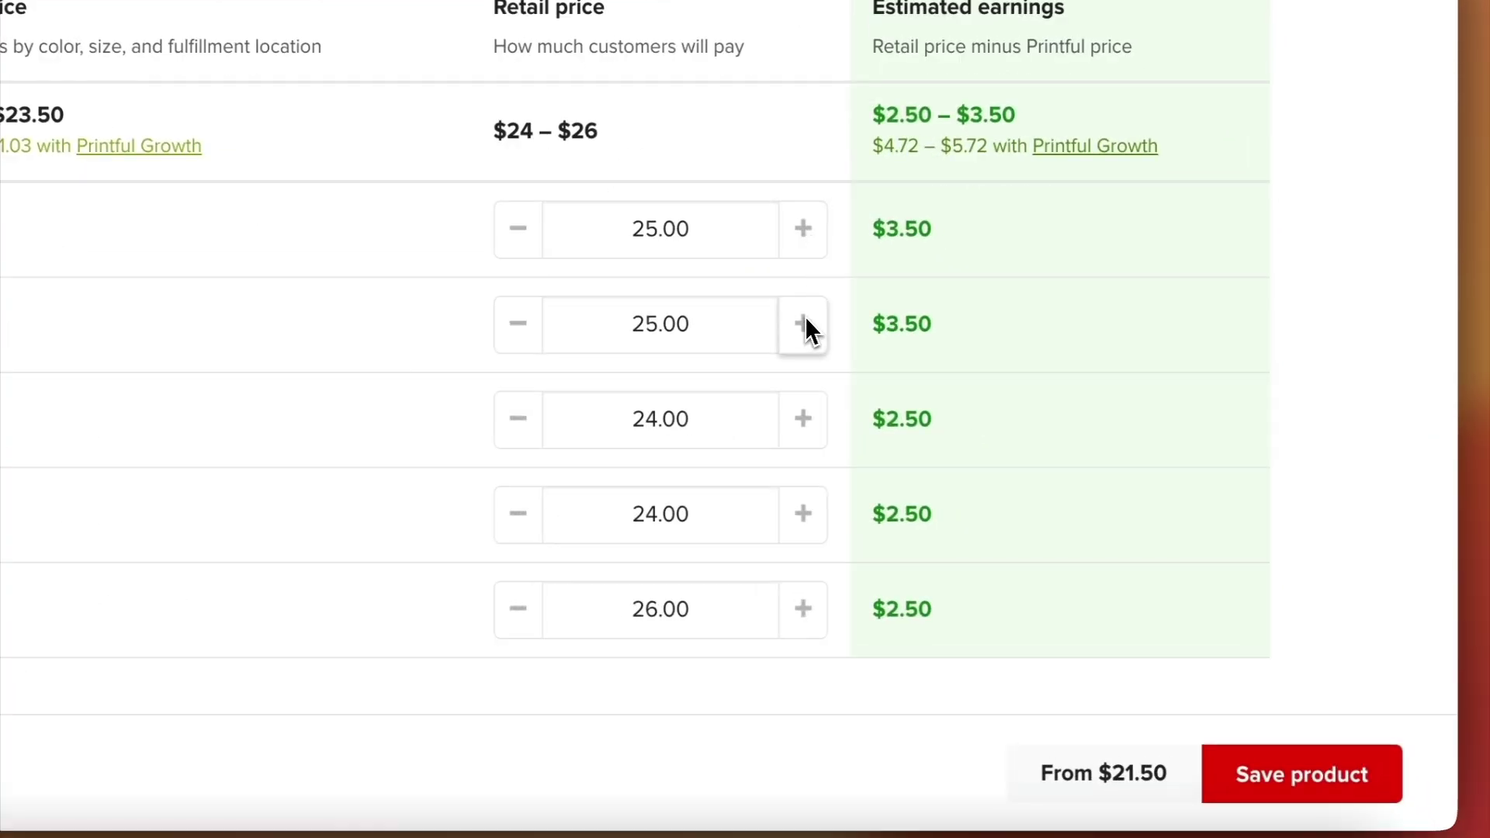
{"action": "left_click", "coordinate": [810, 514]}
{"action": "left_click", "coordinate": [805, 608]}
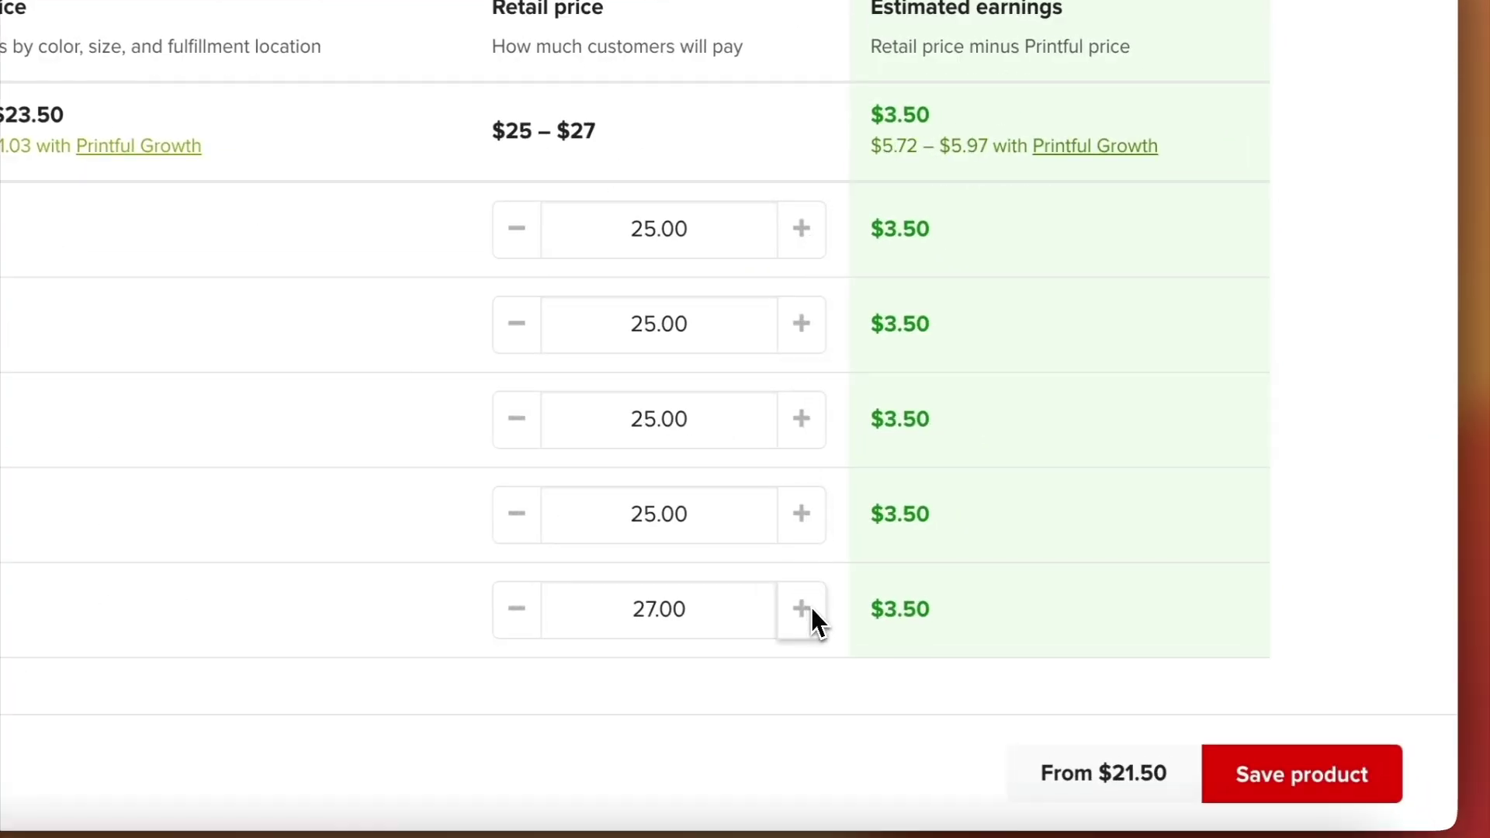
{"action": "scroll", "coordinate": [693, 559], "scroll_direction": "up", "scroll_amount": 1}
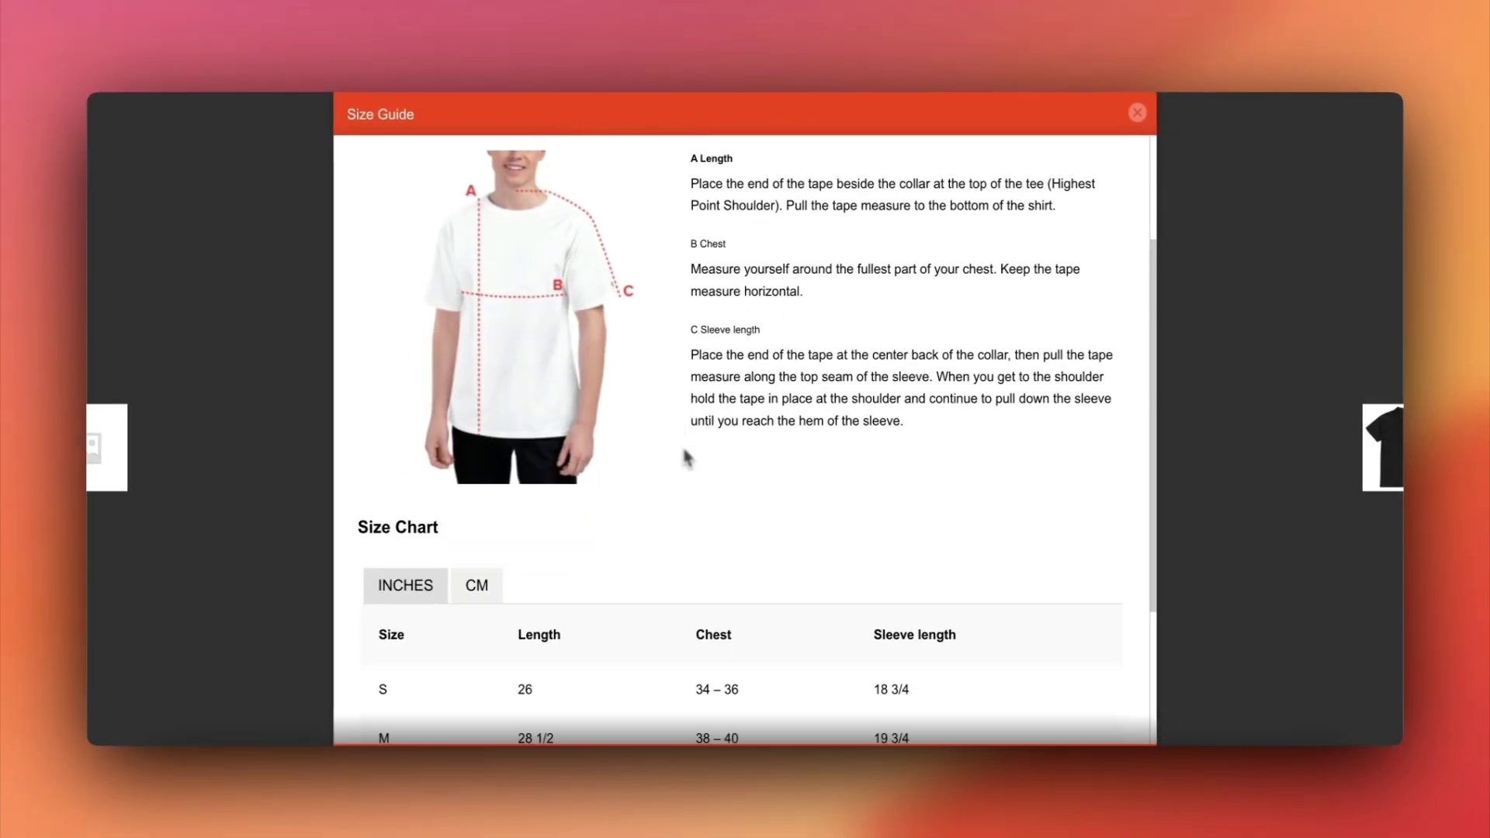
Close the Men's Champion T-Shirt's Size Guide chart.
{"action": "scroll", "coordinate": [691, 450], "scroll_direction": "up", "scroll_amount": 3}
{"action": "scroll", "coordinate": [764, 396], "scroll_direction": "up", "scroll_amount": 3}
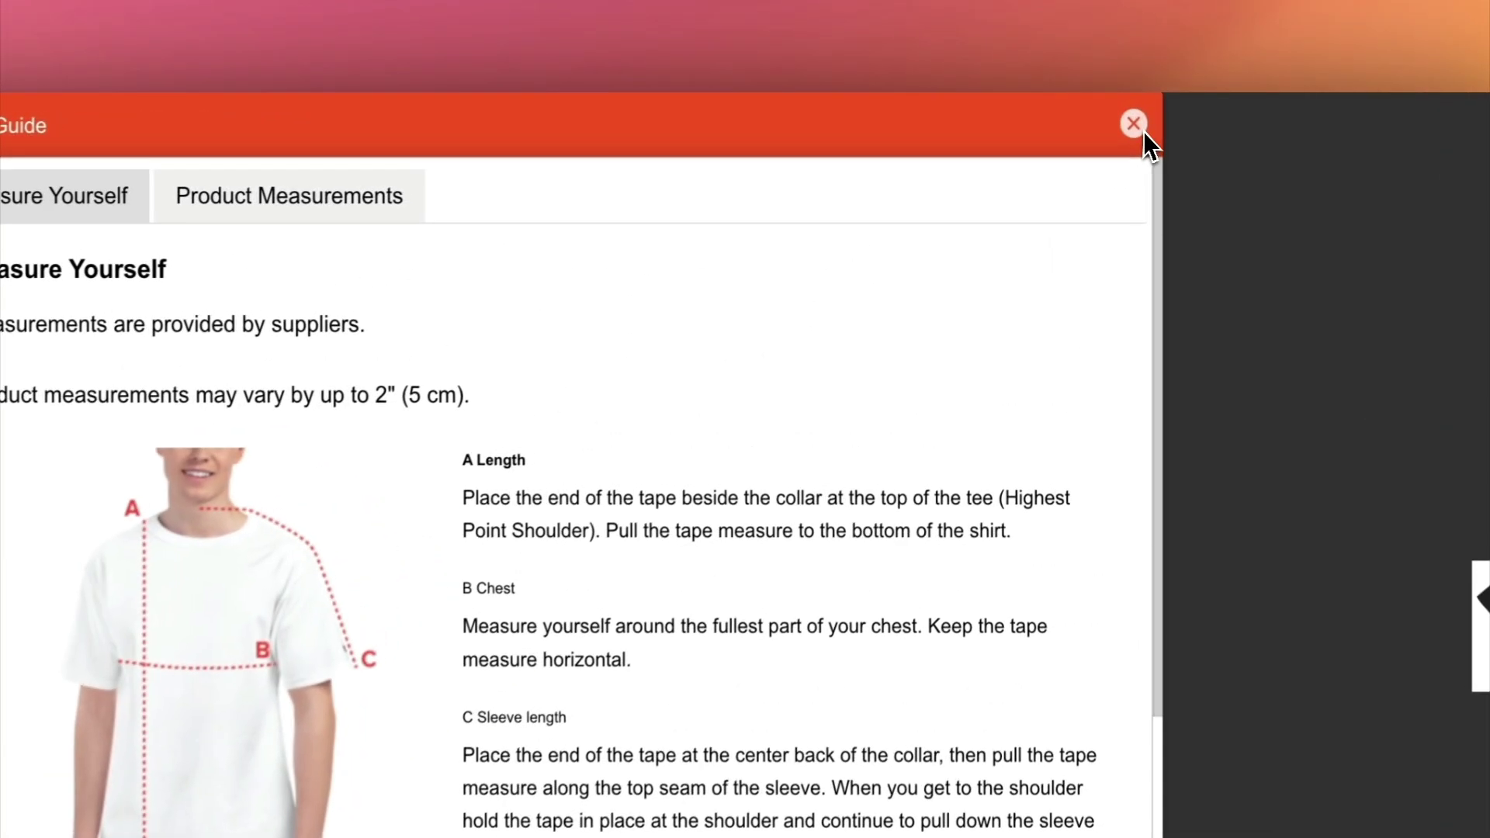
{"action": "left_click", "coordinate": [1137, 113]}
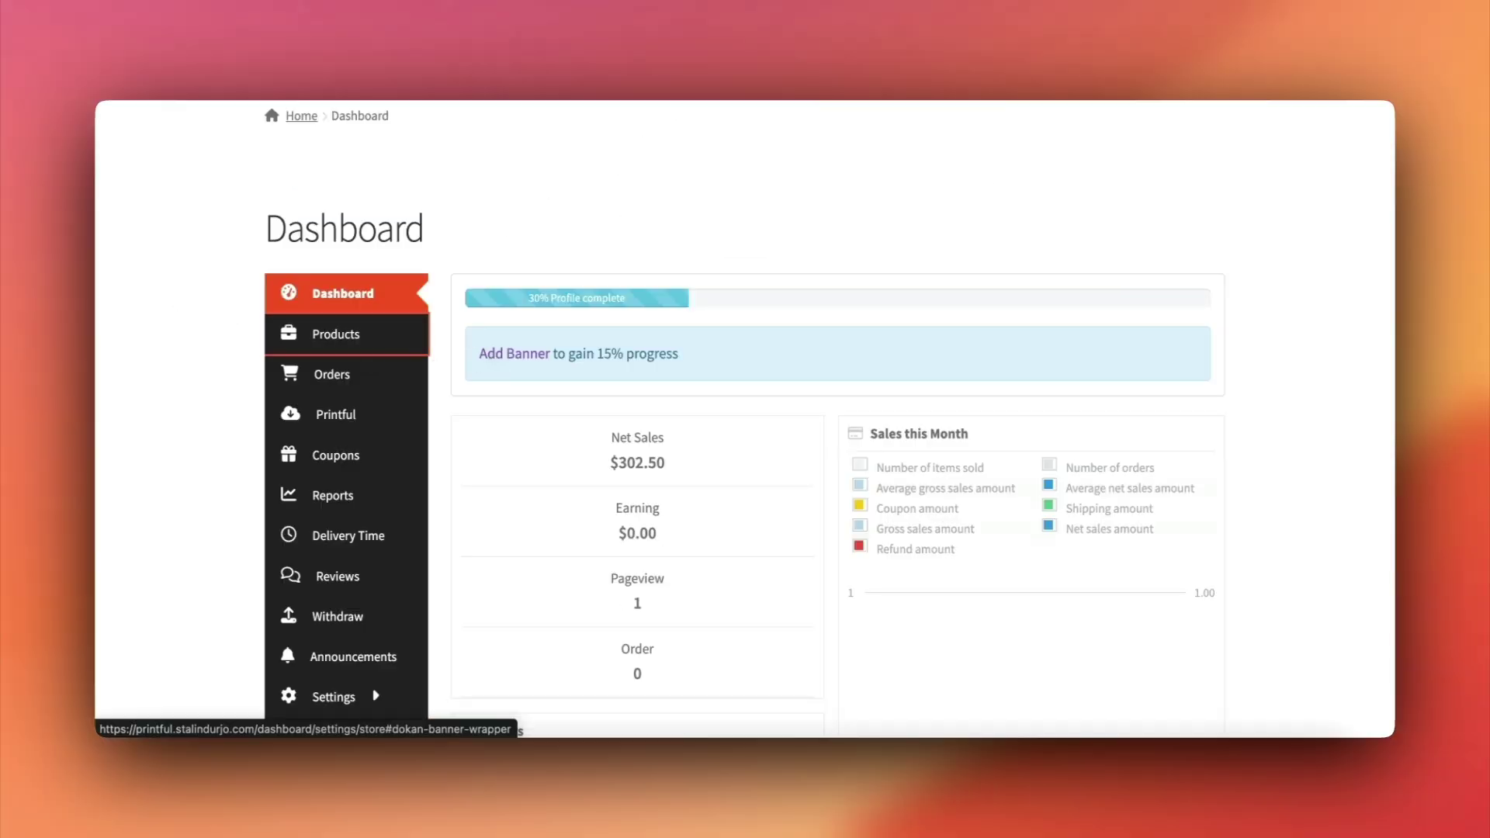
Open the Men's Champion T-Shirt's Edit Product page and scroll through its details.
{"action": "scroll", "coordinate": [492, 359], "scroll_direction": "down", "scroll_amount": 4}
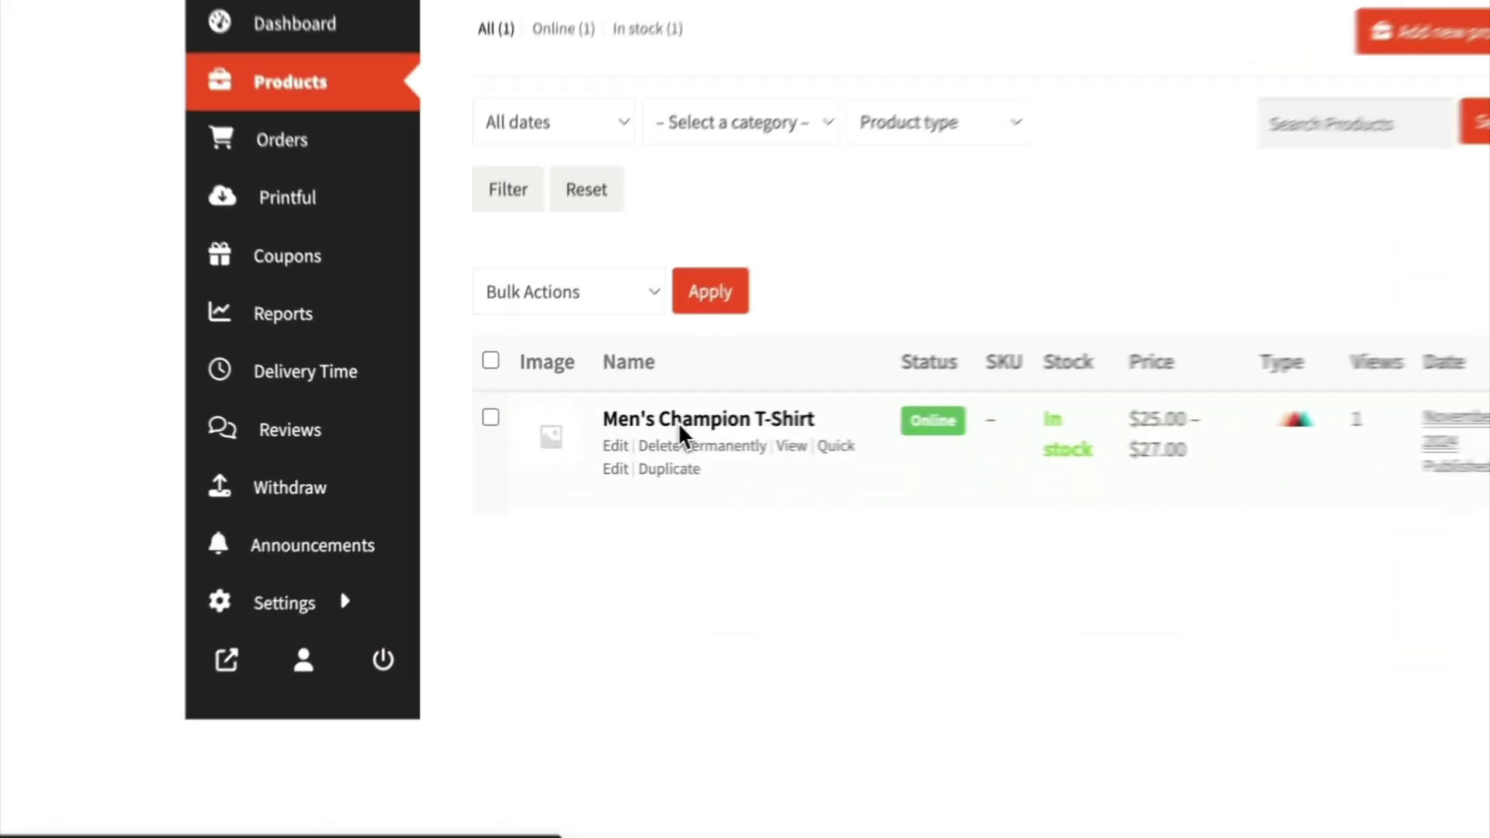
{"action": "left_click", "coordinate": [680, 432]}
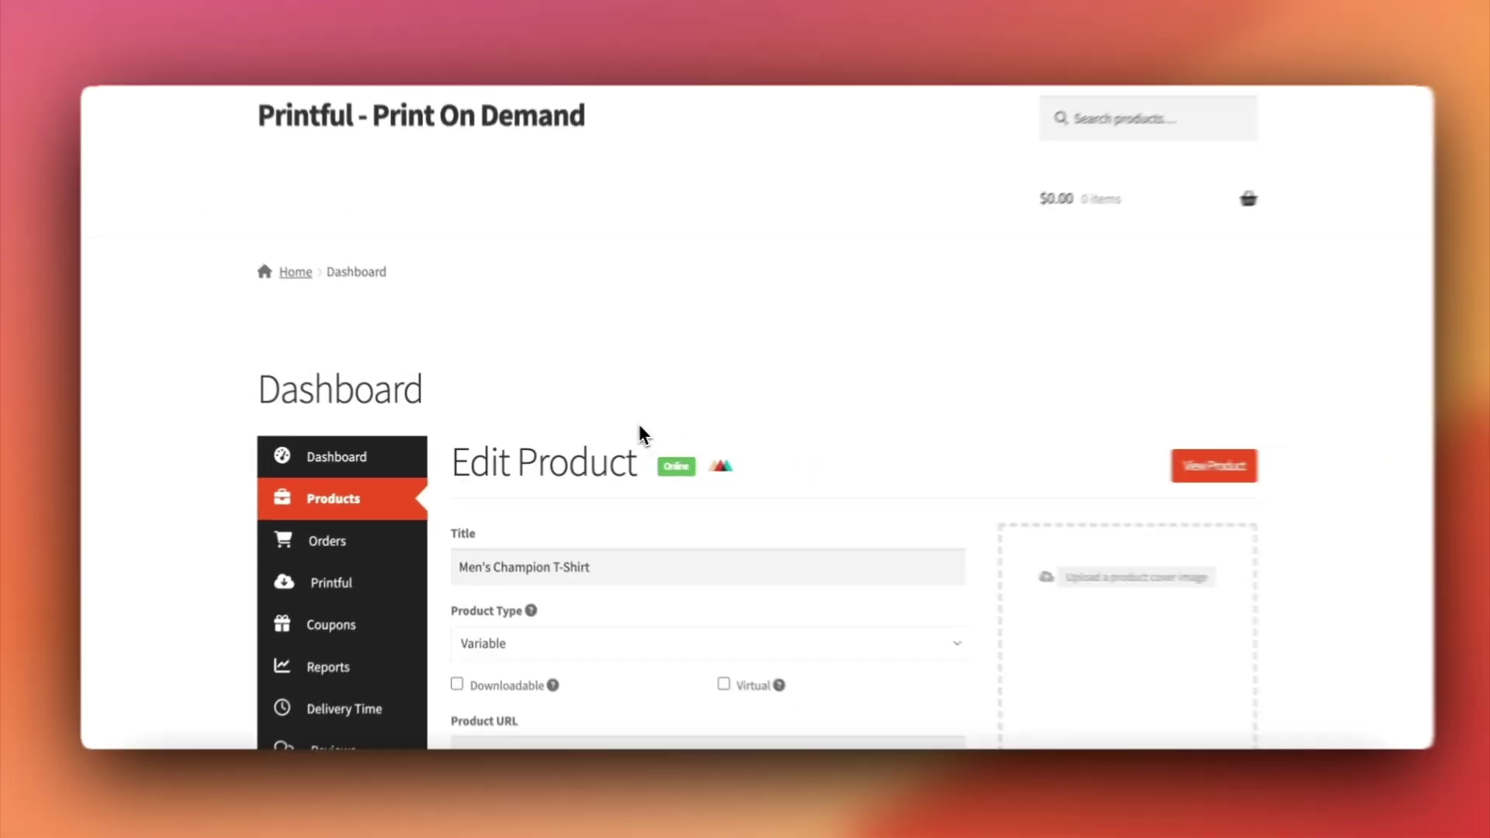
{"action": "scroll", "coordinate": [658, 425], "scroll_direction": "down", "scroll_amount": 5}
{"action": "scroll", "coordinate": [658, 414], "scroll_direction": "down", "scroll_amount": 7}
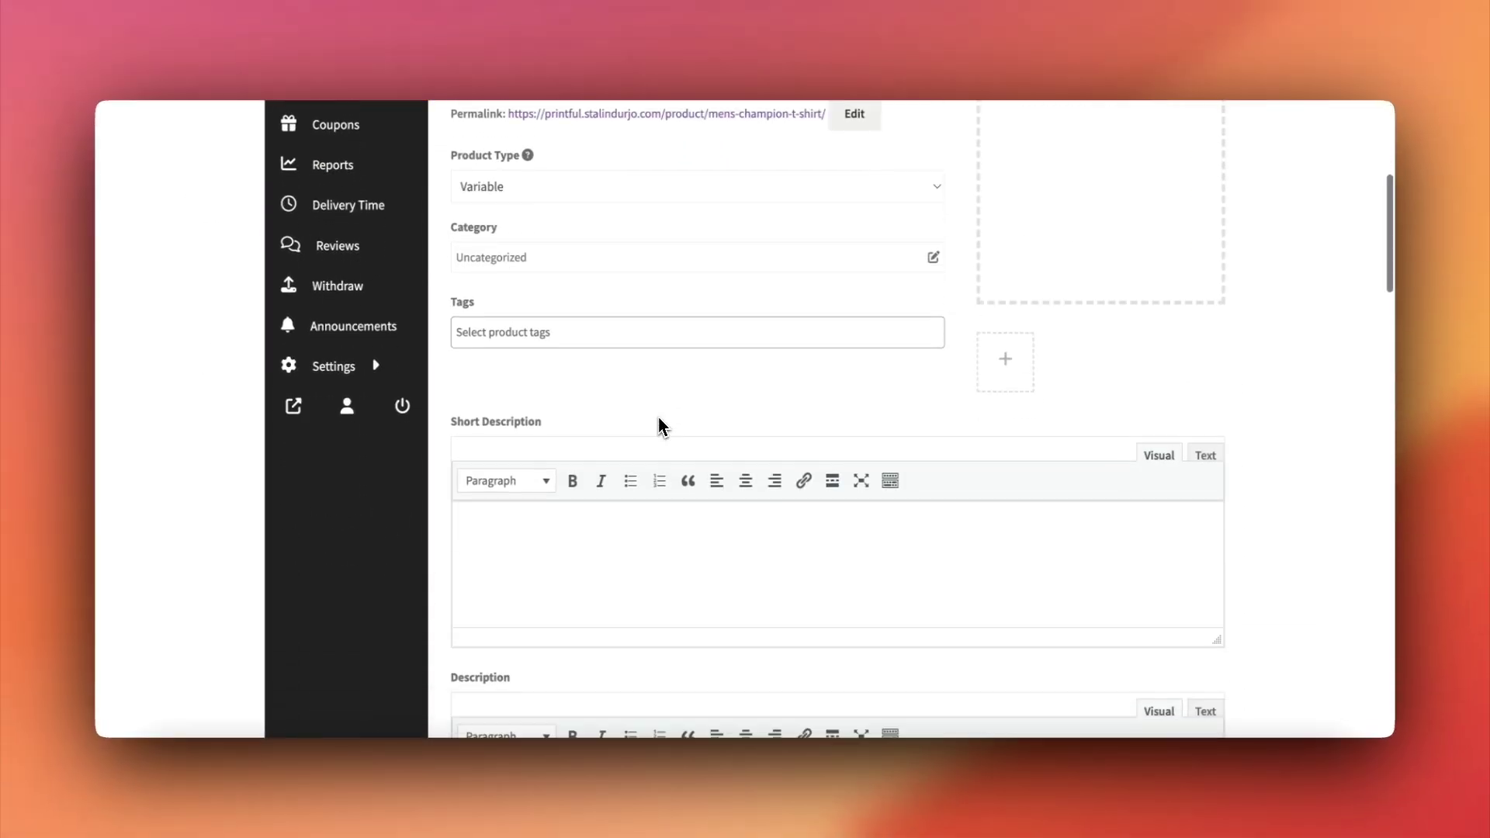
{"action": "scroll", "coordinate": [659, 415], "scroll_direction": "down", "scroll_amount": 10}
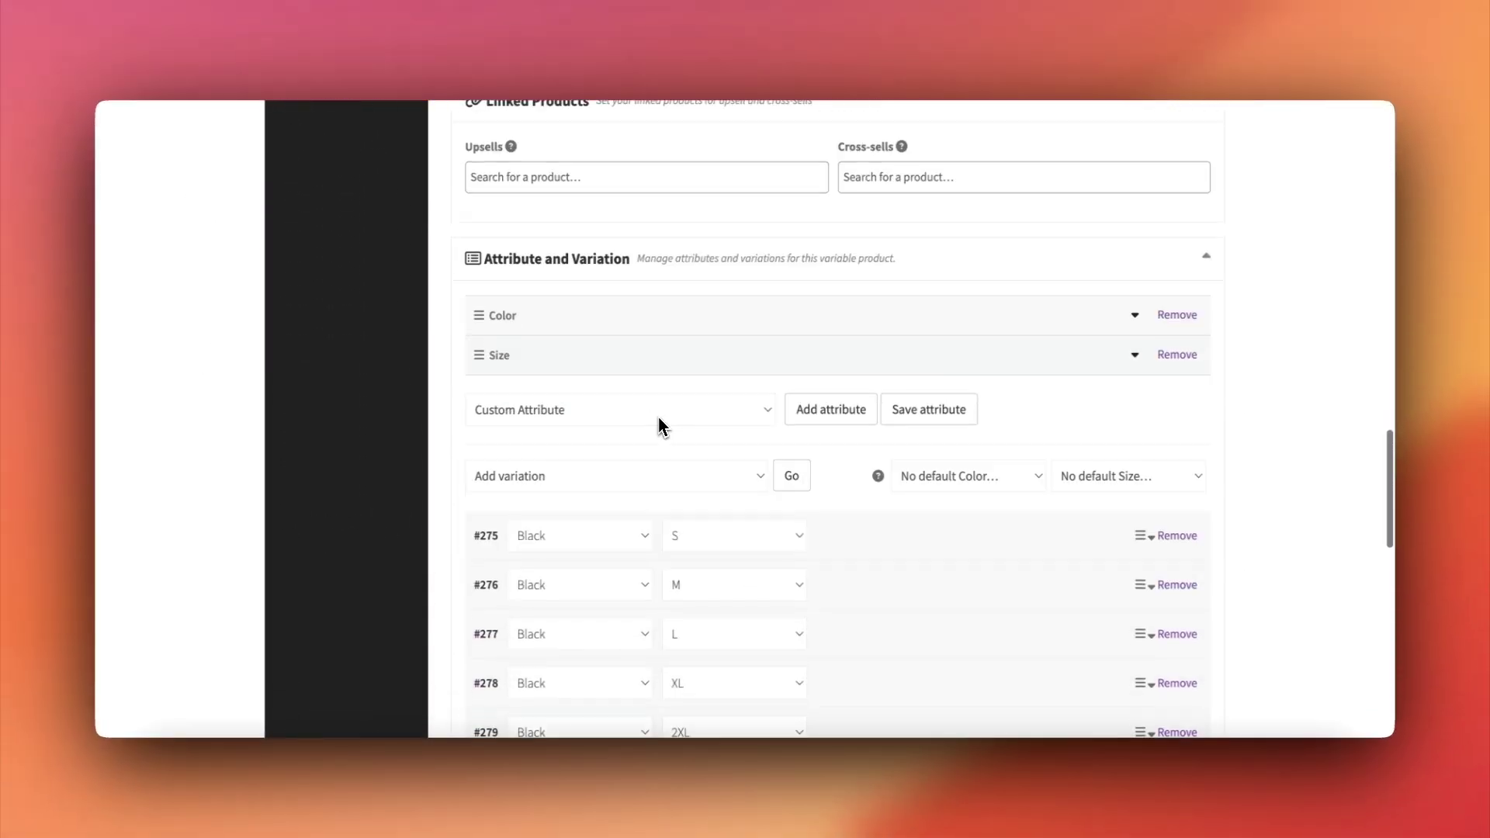
{"action": "scroll", "coordinate": [660, 425], "scroll_direction": "down", "scroll_amount": 10}
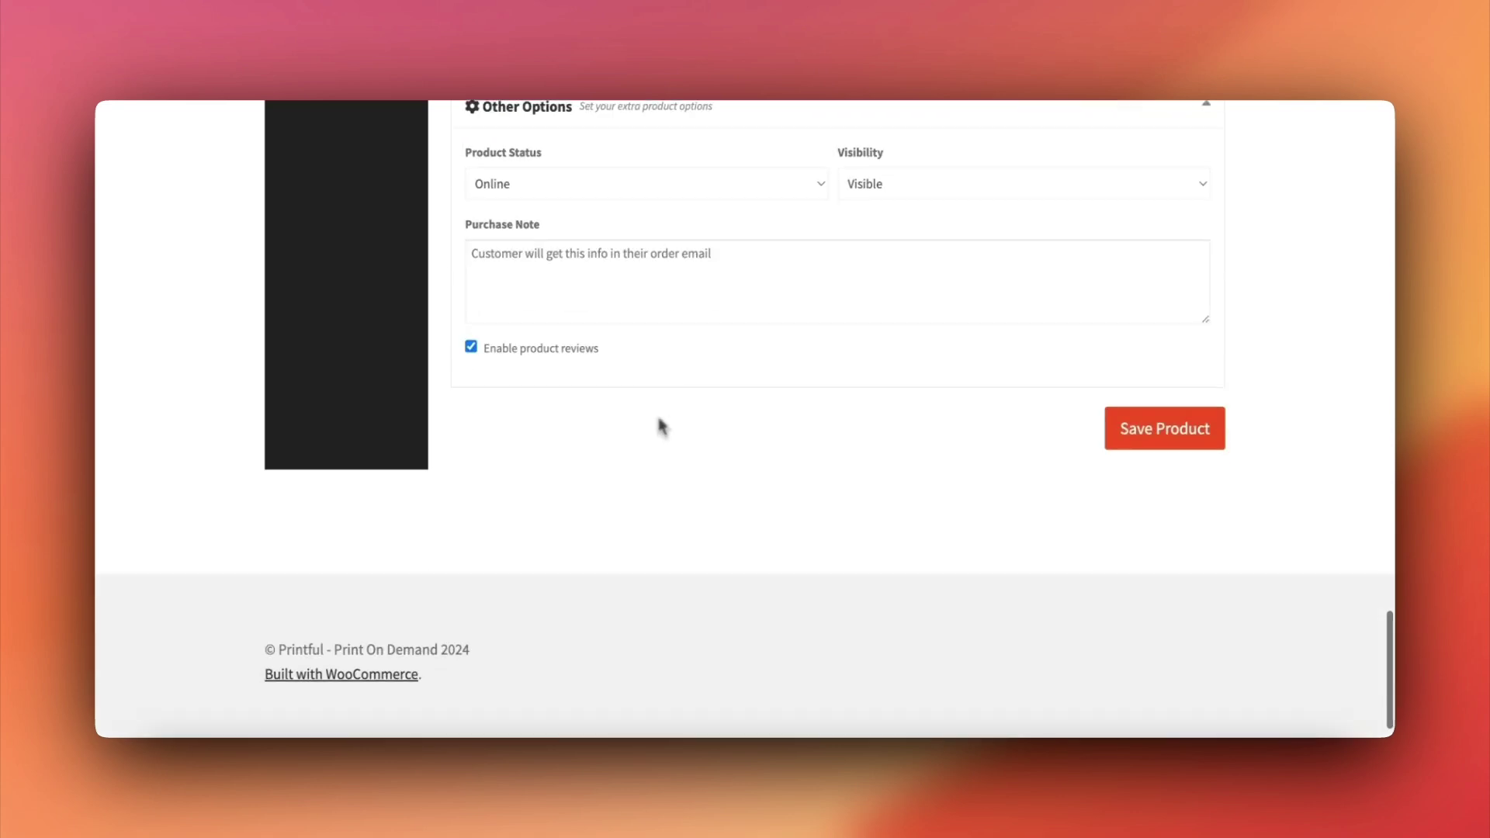
{"action": "scroll", "coordinate": [660, 425], "scroll_direction": "up", "scroll_amount": 8}
{"action": "scroll", "coordinate": [662, 427], "scroll_direction": "up", "scroll_amount": 18}
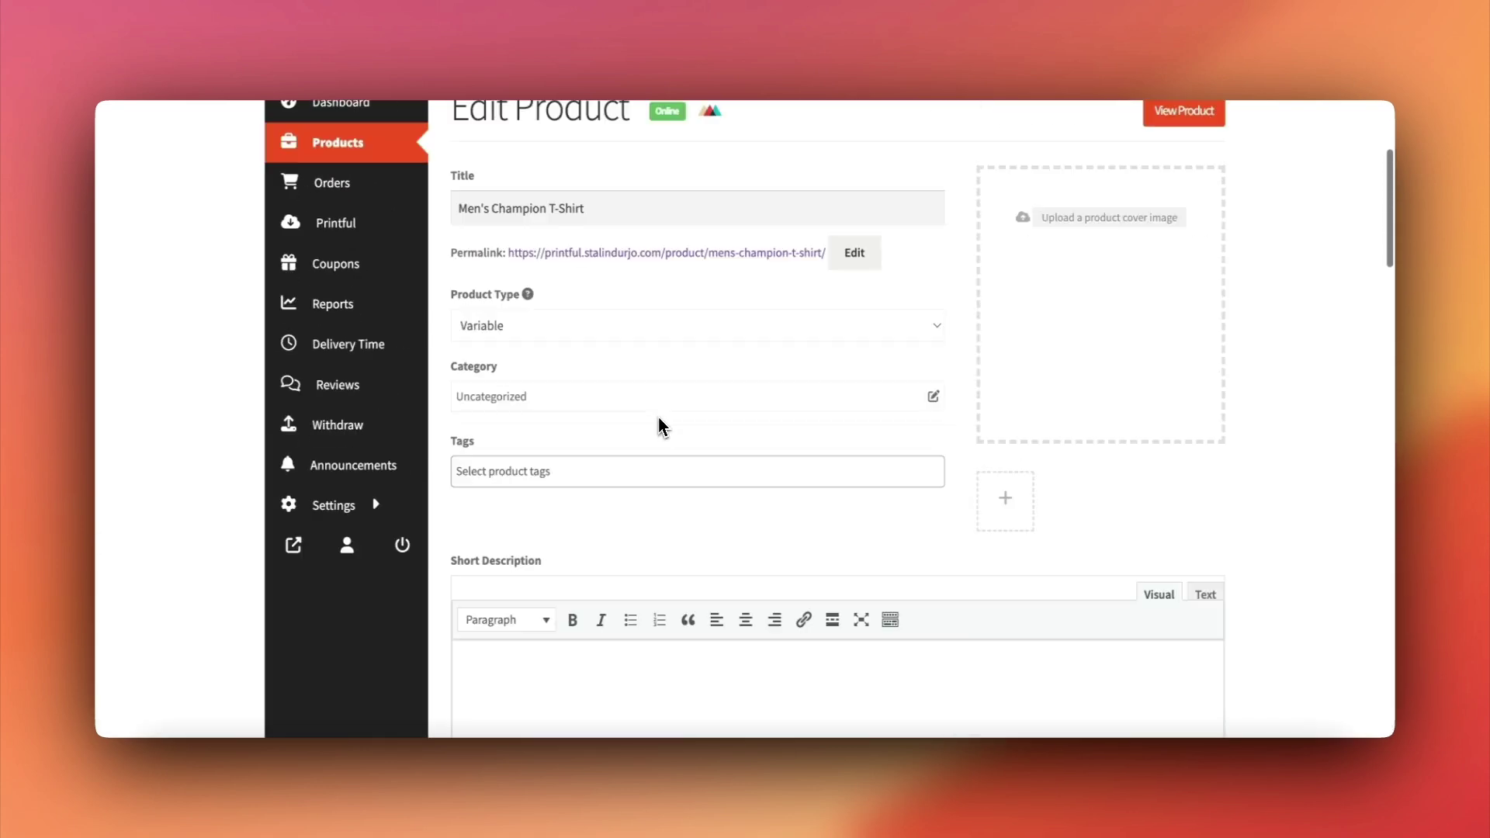
Expand the Size attribute to check the shirt's 20 Color/Size variations.
{"action": "scroll", "coordinate": [659, 420], "scroll_direction": "down", "scroll_amount": 6}
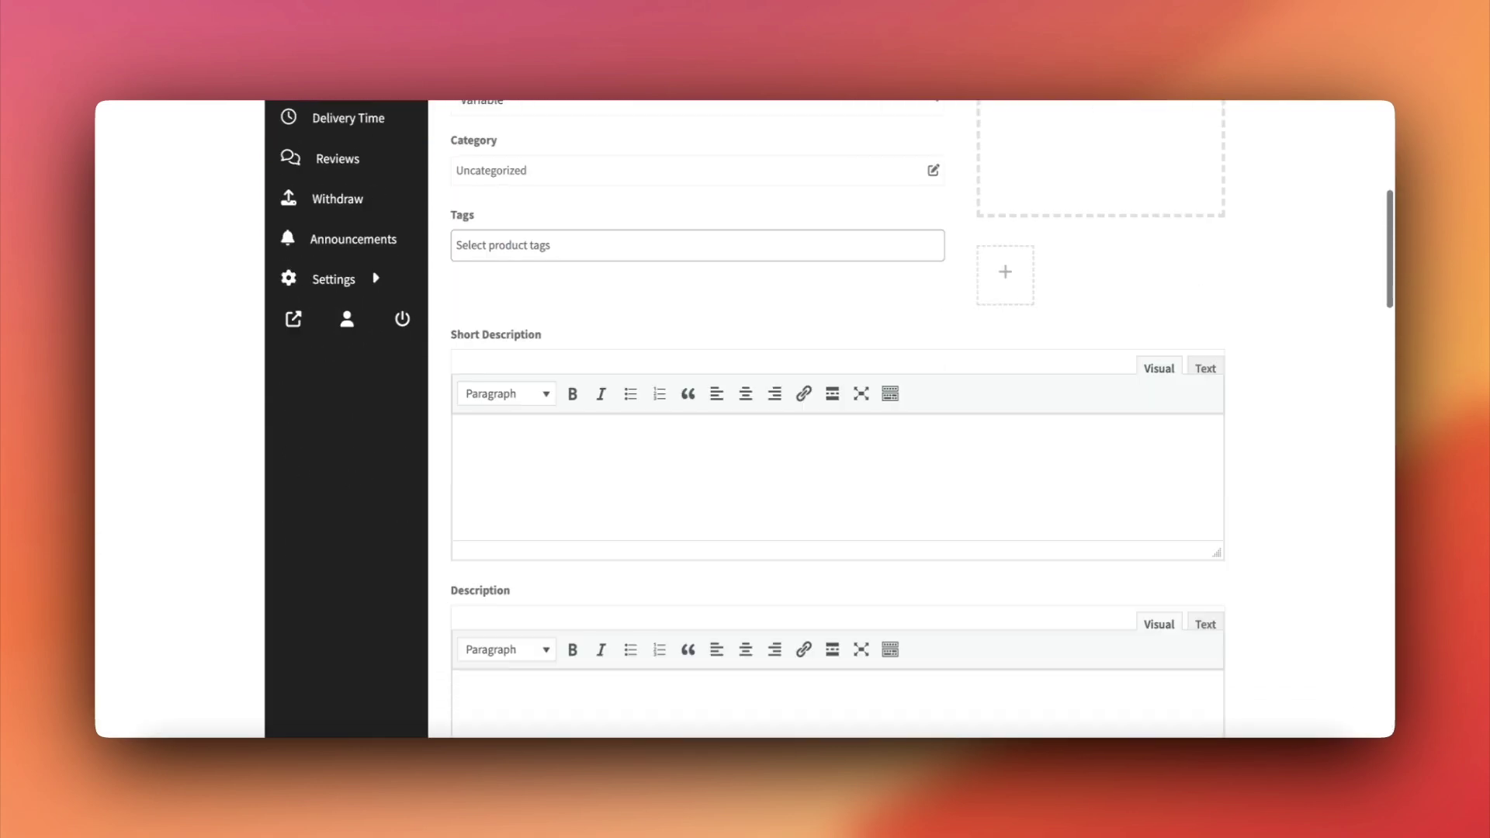
{"action": "scroll", "coordinate": [661, 427], "scroll_direction": "down", "scroll_amount": 10}
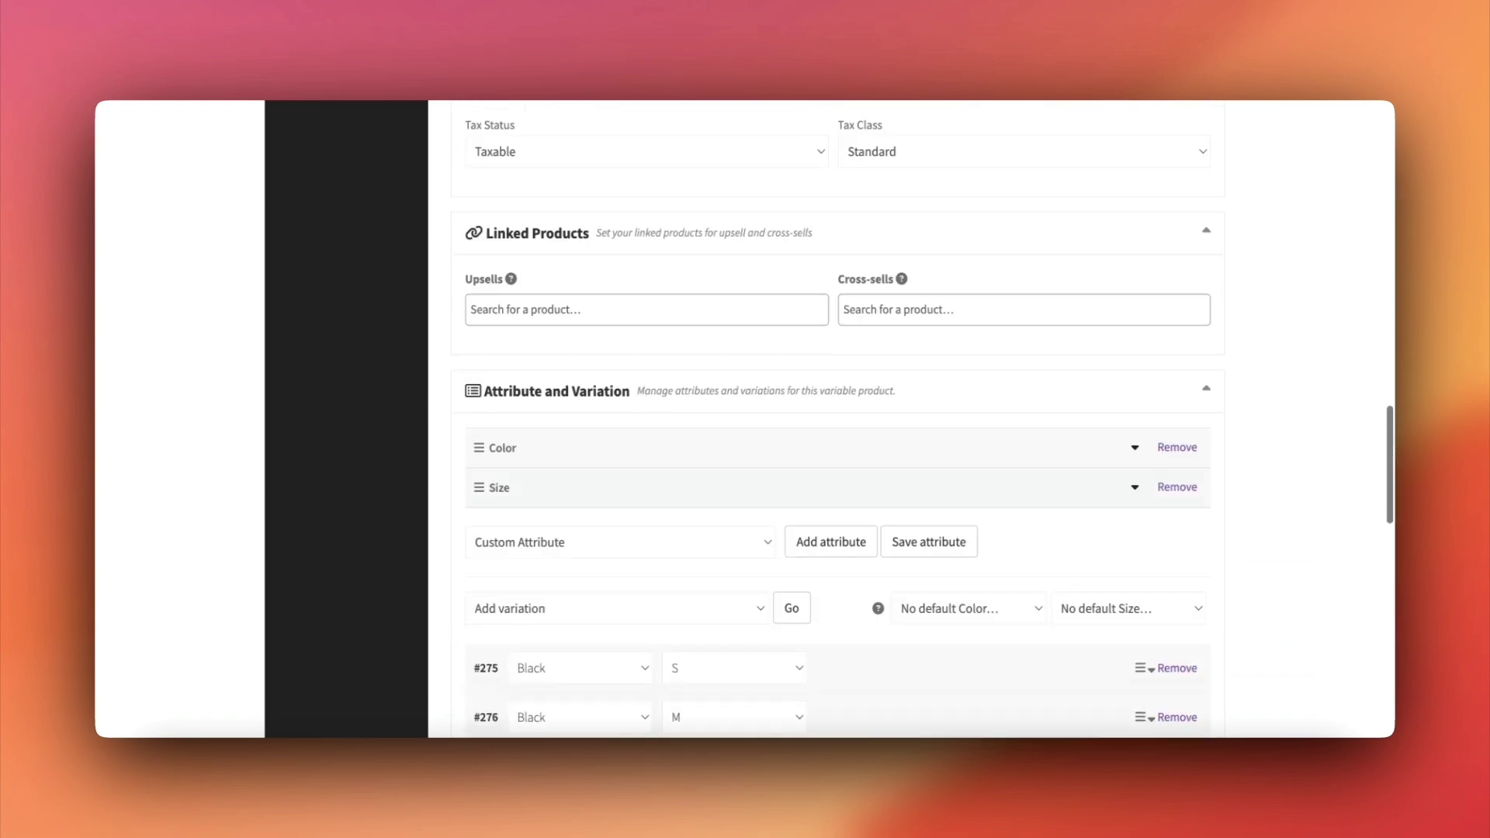
{"action": "scroll", "coordinate": [661, 427], "scroll_direction": "down", "scroll_amount": 4}
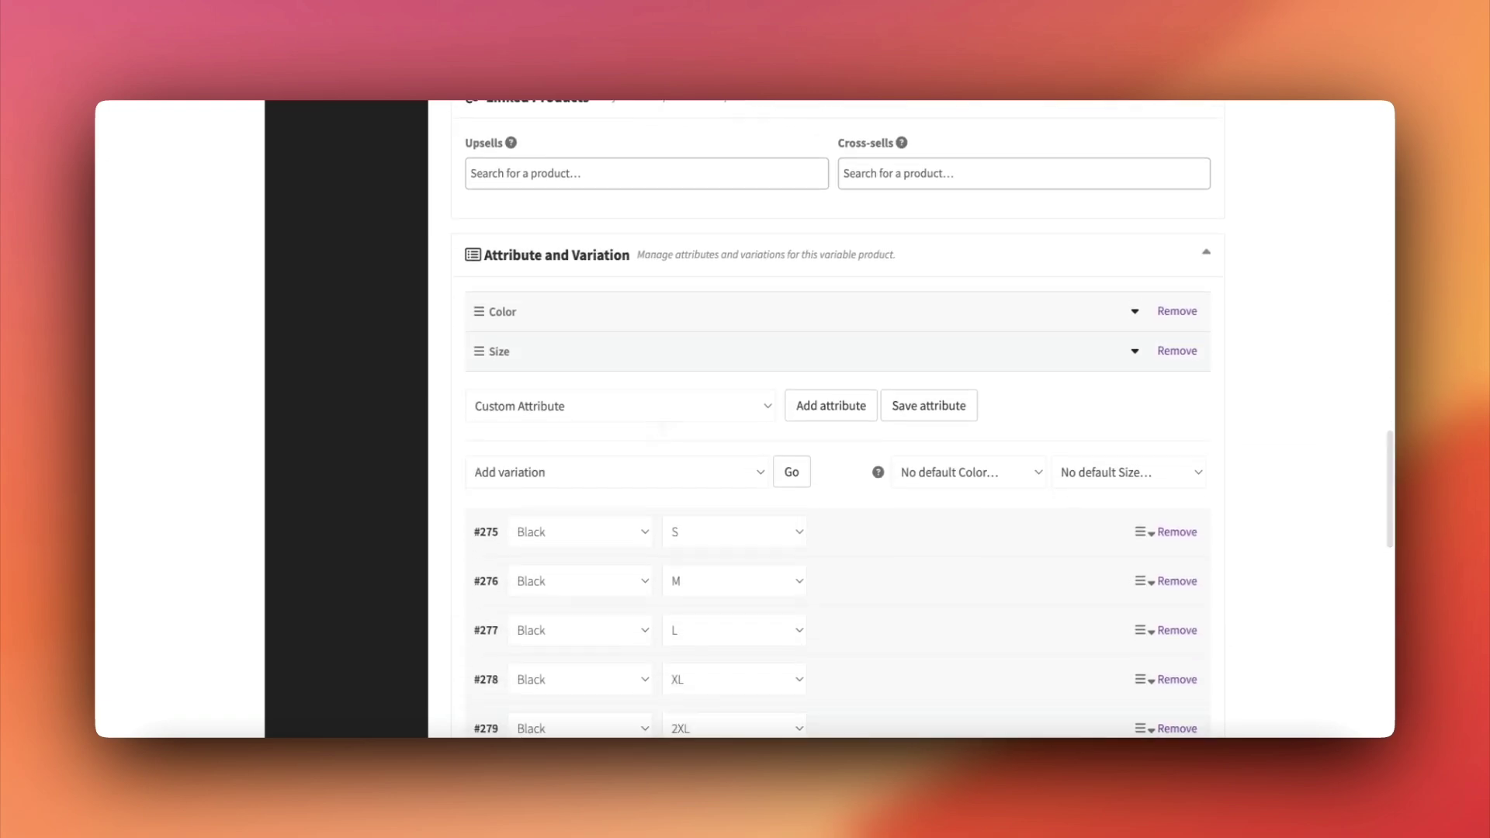
{"action": "scroll", "coordinate": [659, 422], "scroll_direction": "down", "scroll_amount": 8}
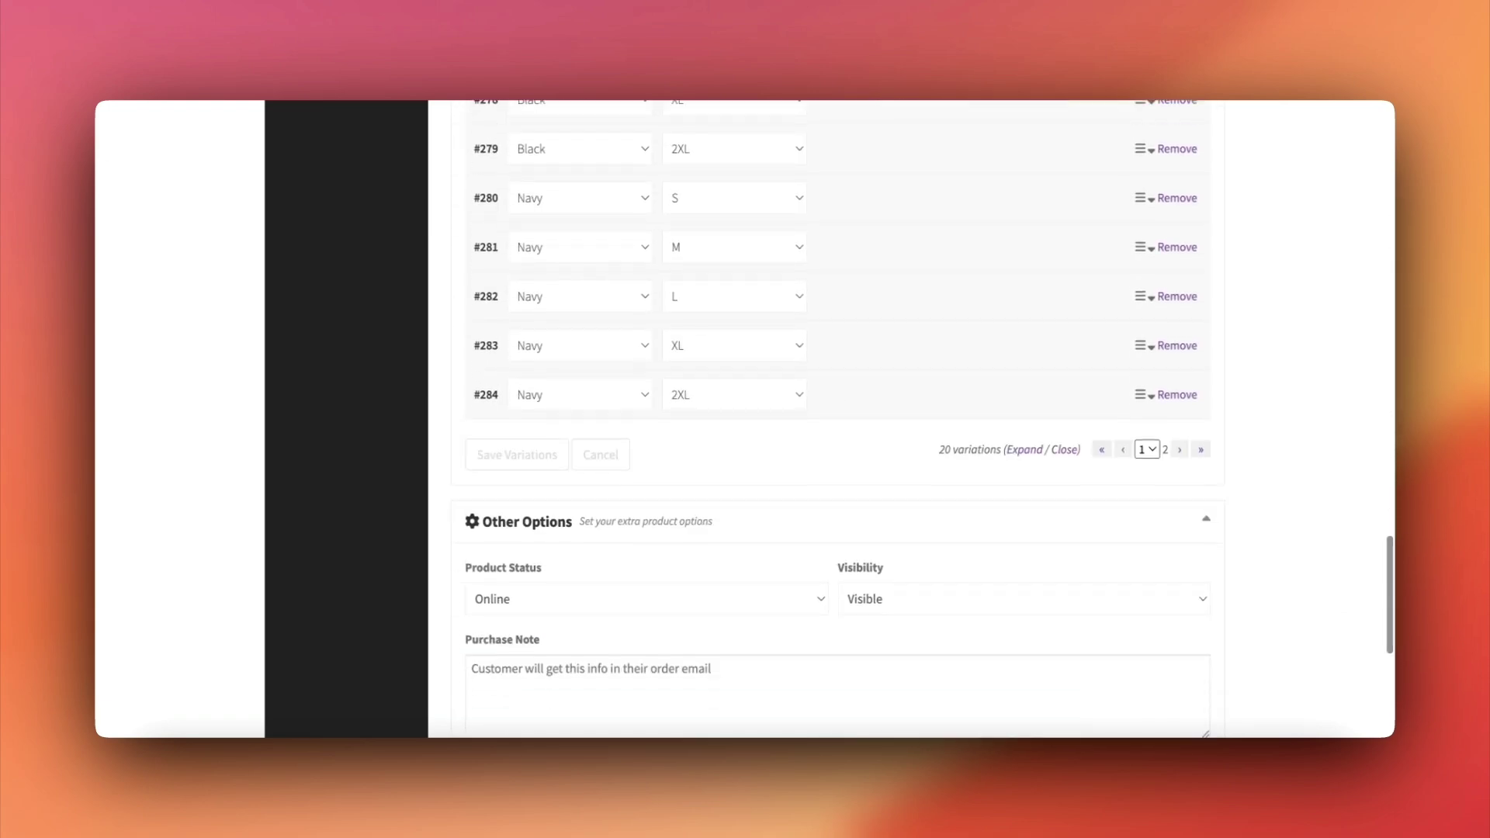
{"action": "scroll", "coordinate": [661, 427], "scroll_direction": "up", "scroll_amount": 13}
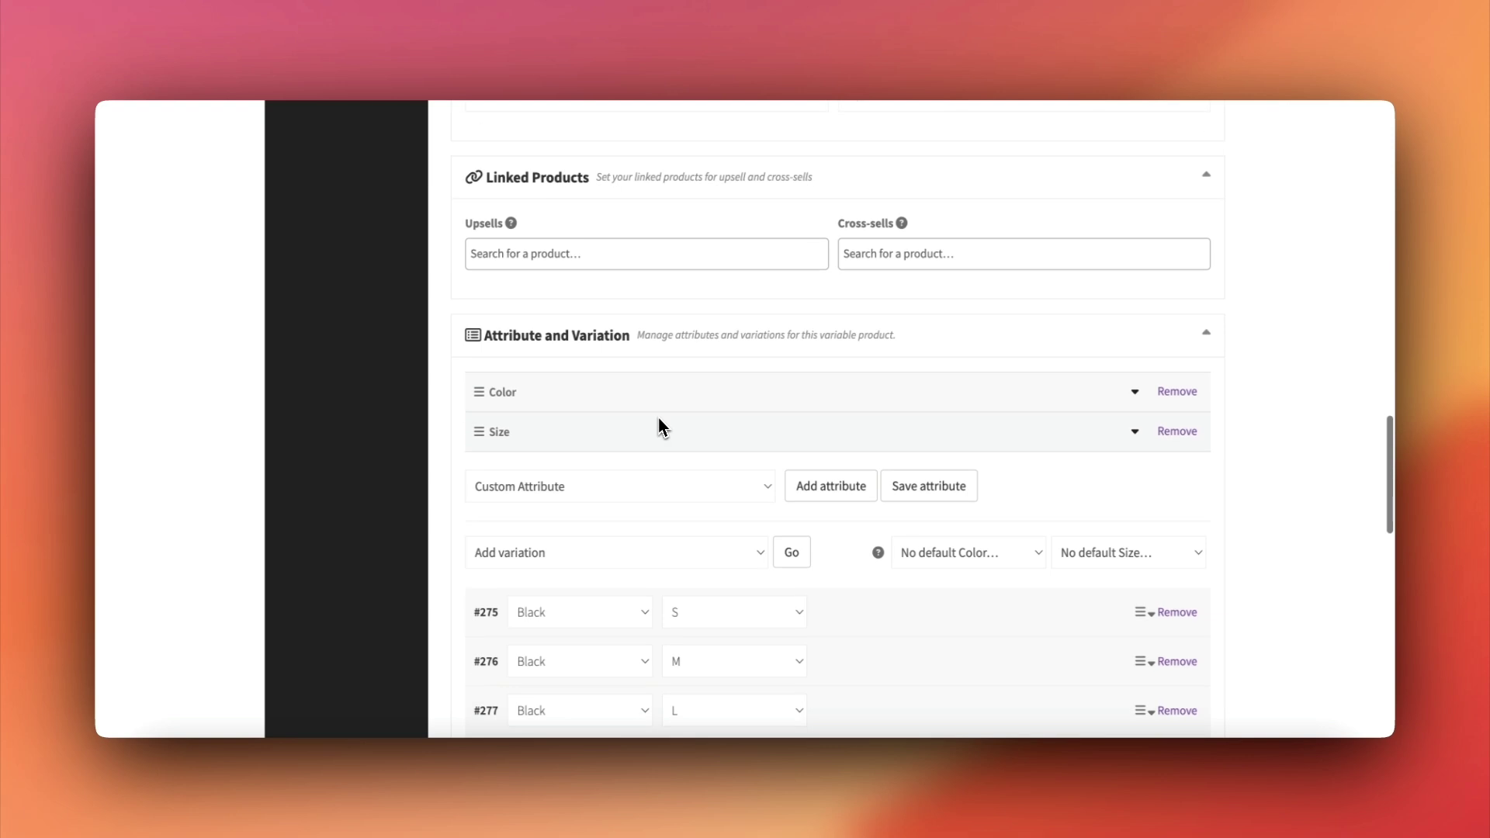
{"action": "left_click", "coordinate": [622, 397]}
{"action": "scroll", "coordinate": [622, 399], "scroll_direction": "up", "scroll_amount": 14}
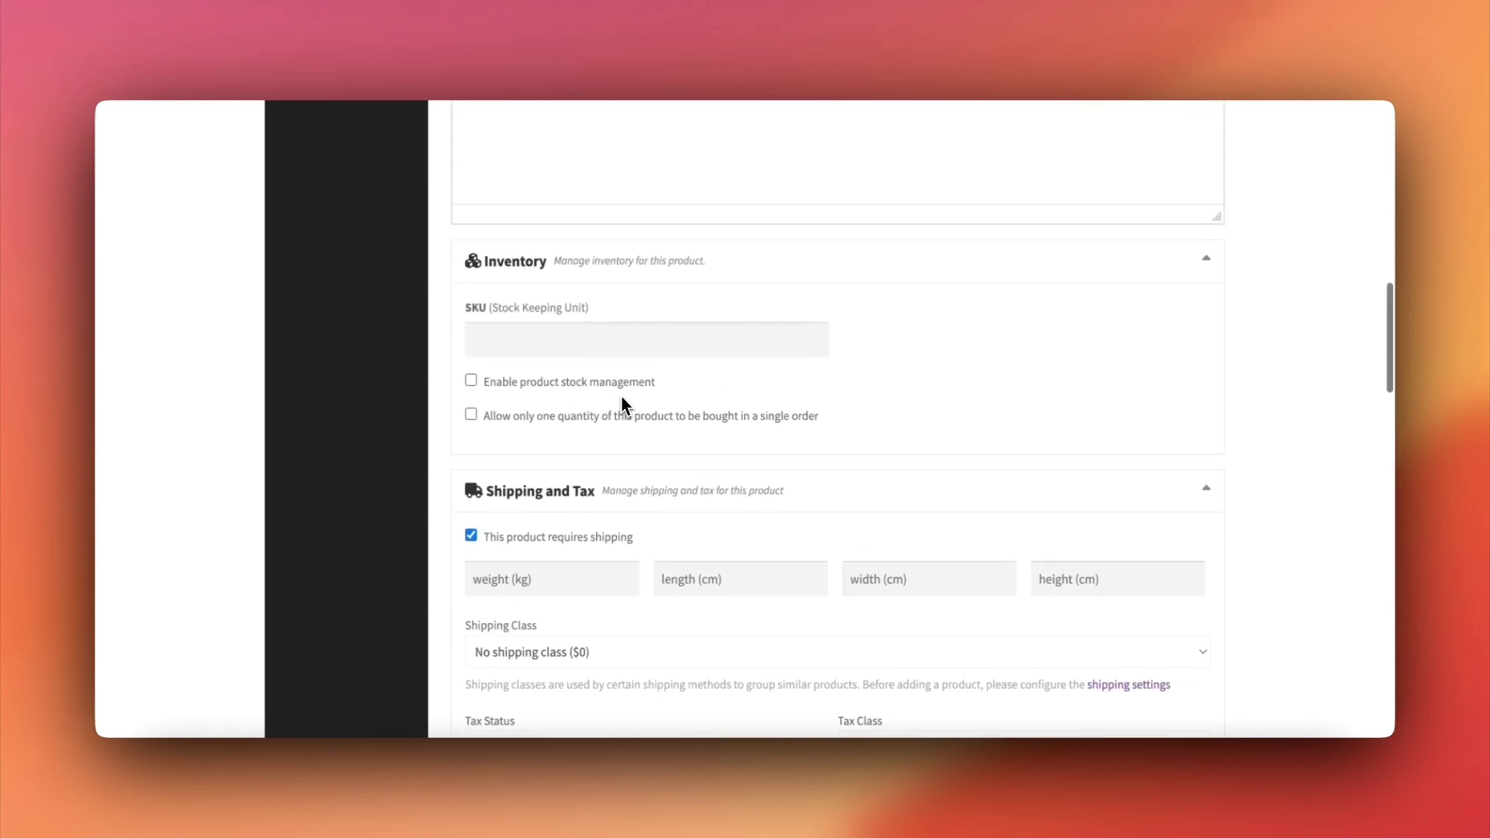
{"action": "scroll", "coordinate": [622, 397], "scroll_direction": "up", "scroll_amount": 15}
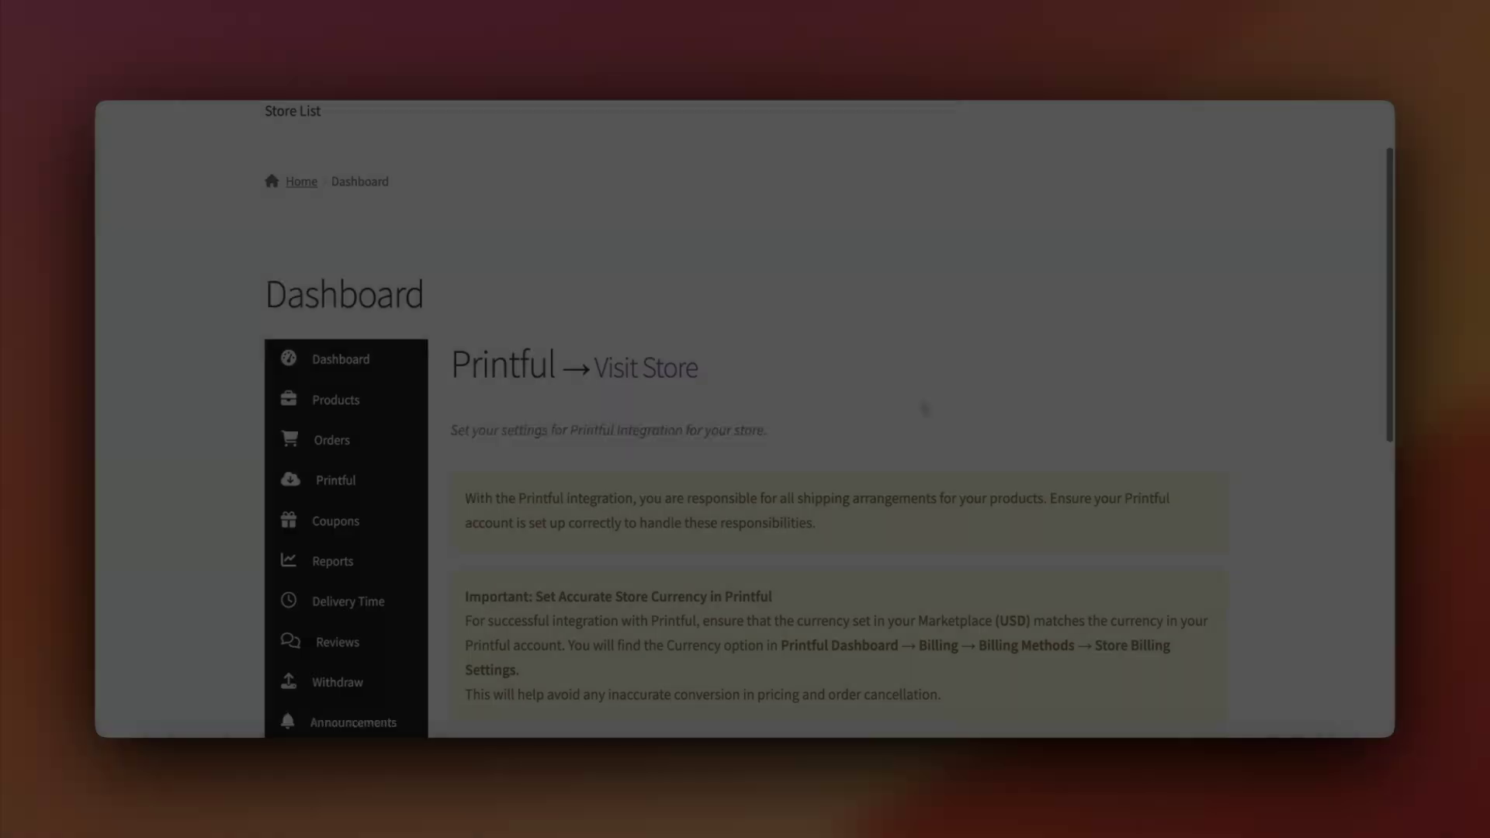
Enable Printful shipping methods and confirm the podstore Printful integration is connected.
{"action": "scroll", "coordinate": [924, 408], "scroll_direction": "down", "scroll_amount": 8}
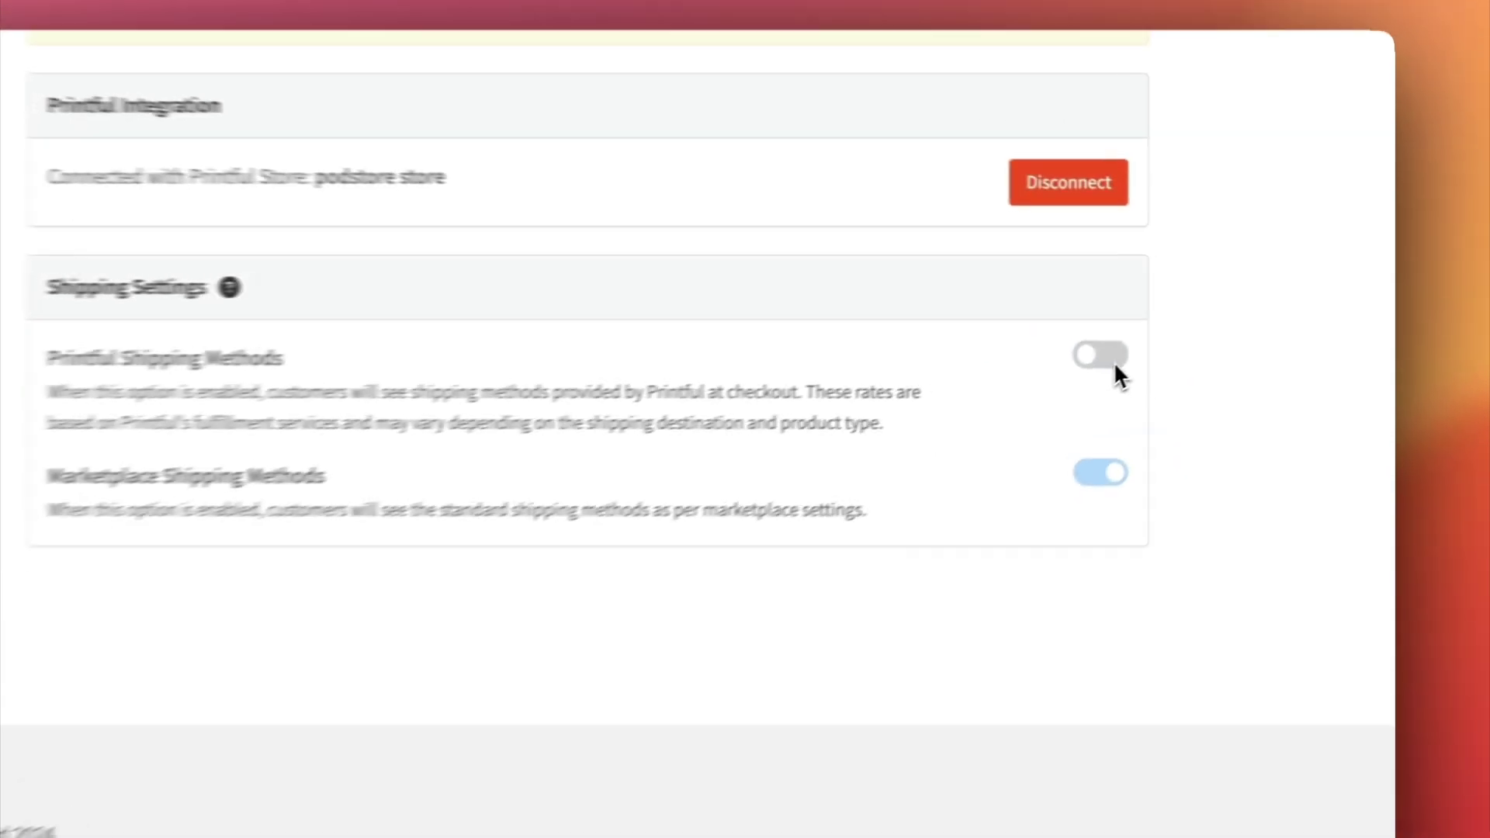
{"action": "left_click", "coordinate": [1203, 326]}
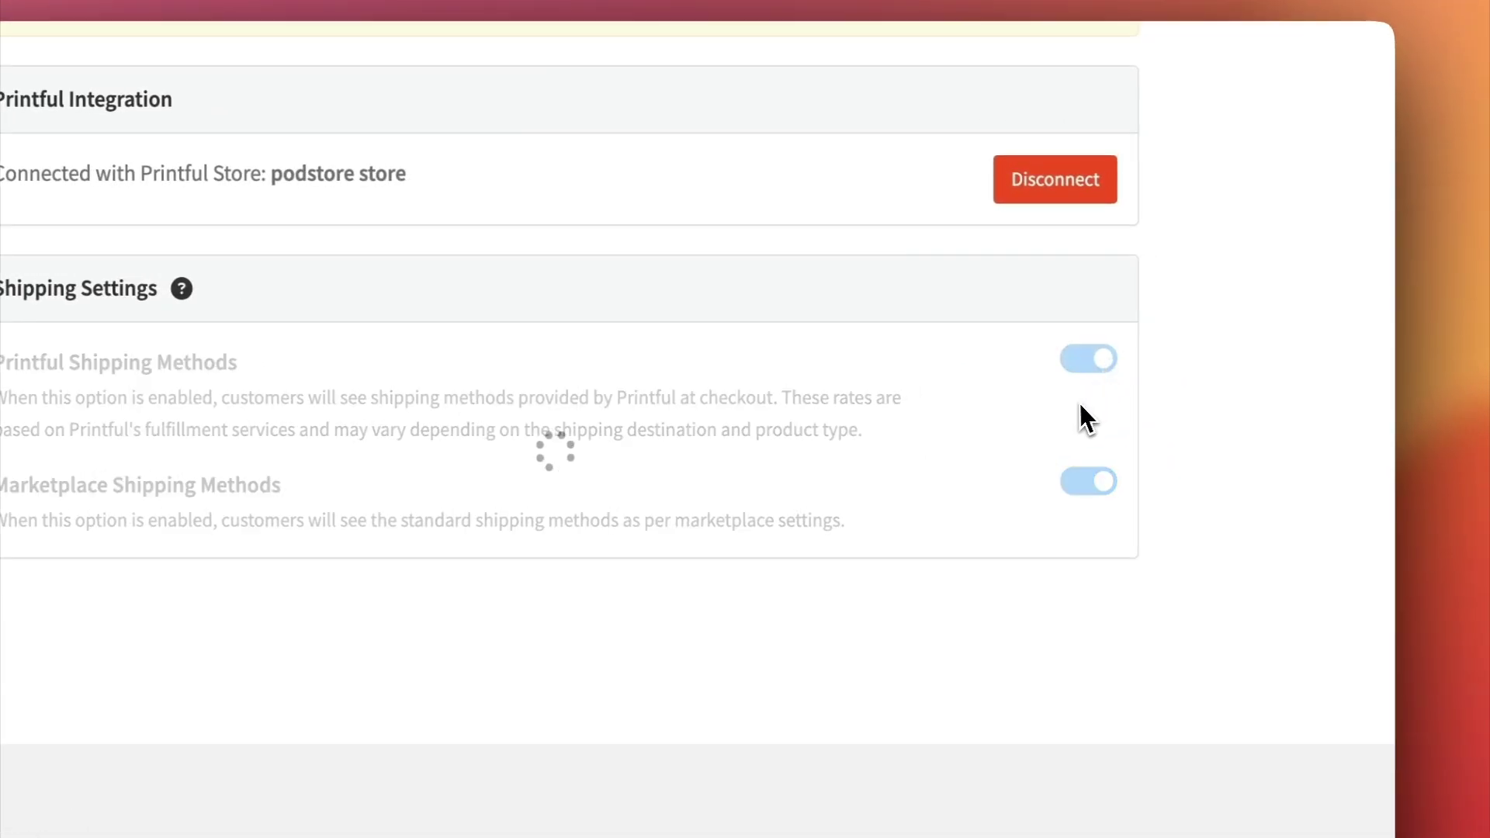
{"action": "scroll", "coordinate": [1079, 406], "scroll_direction": "up", "scroll_amount": 2}
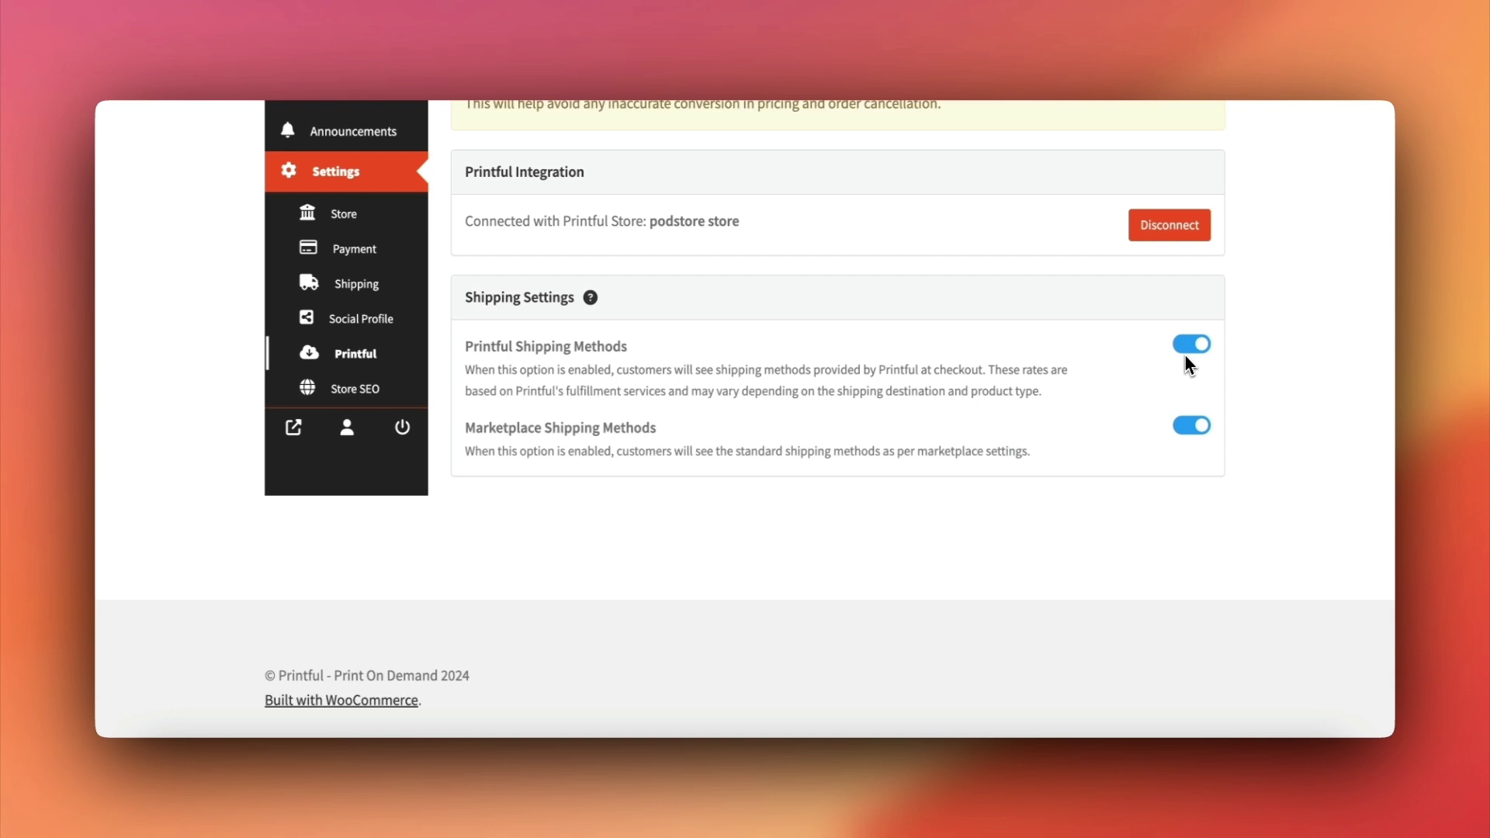
{"action": "scroll", "coordinate": [1186, 359], "scroll_direction": "up", "scroll_amount": 1}
{"action": "scroll", "coordinate": [1184, 354], "scroll_direction": "up", "scroll_amount": 3}
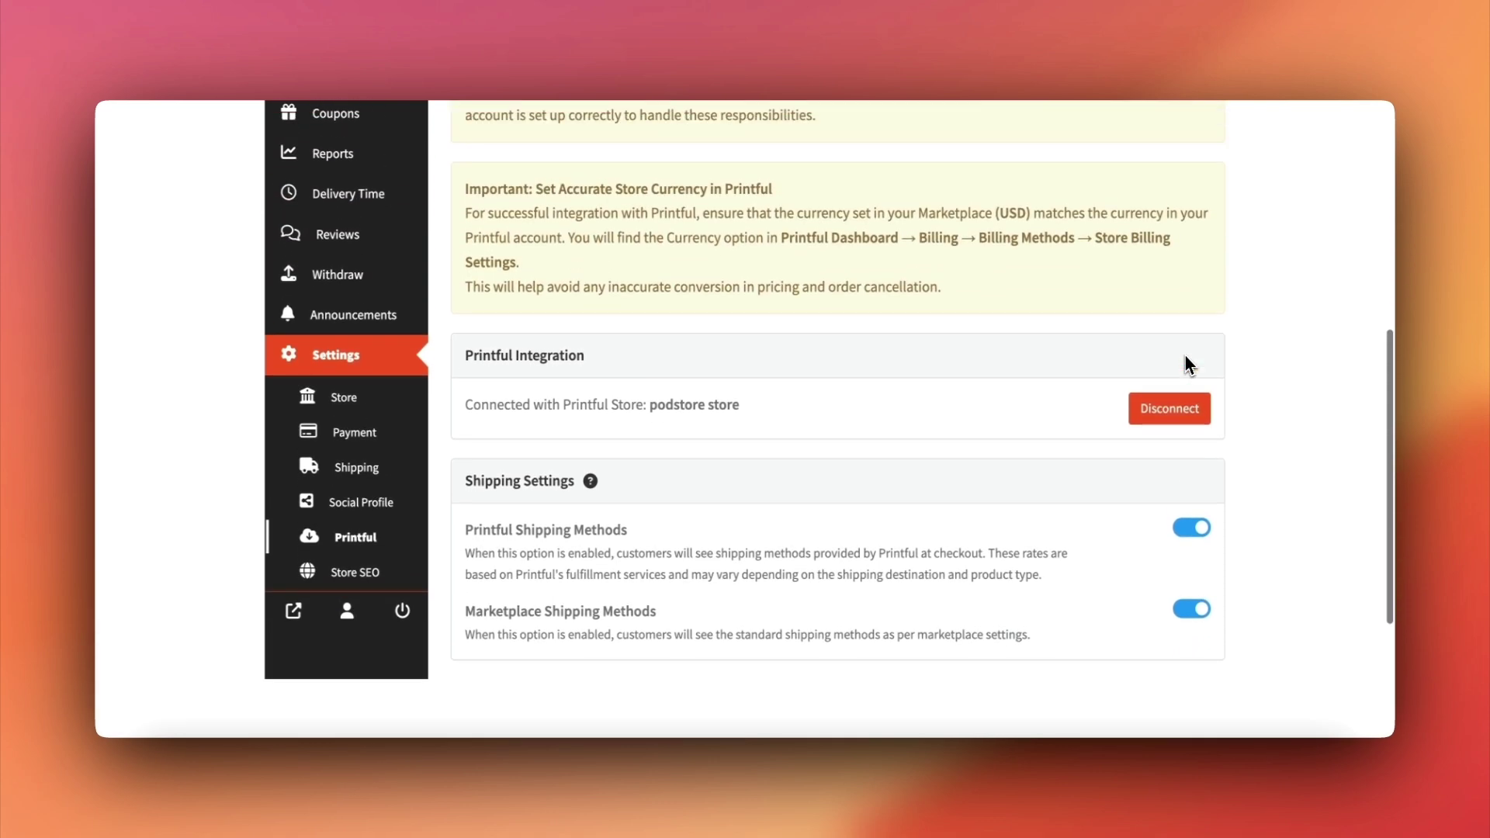
{"action": "scroll", "coordinate": [1184, 356], "scroll_direction": "up", "scroll_amount": 4}
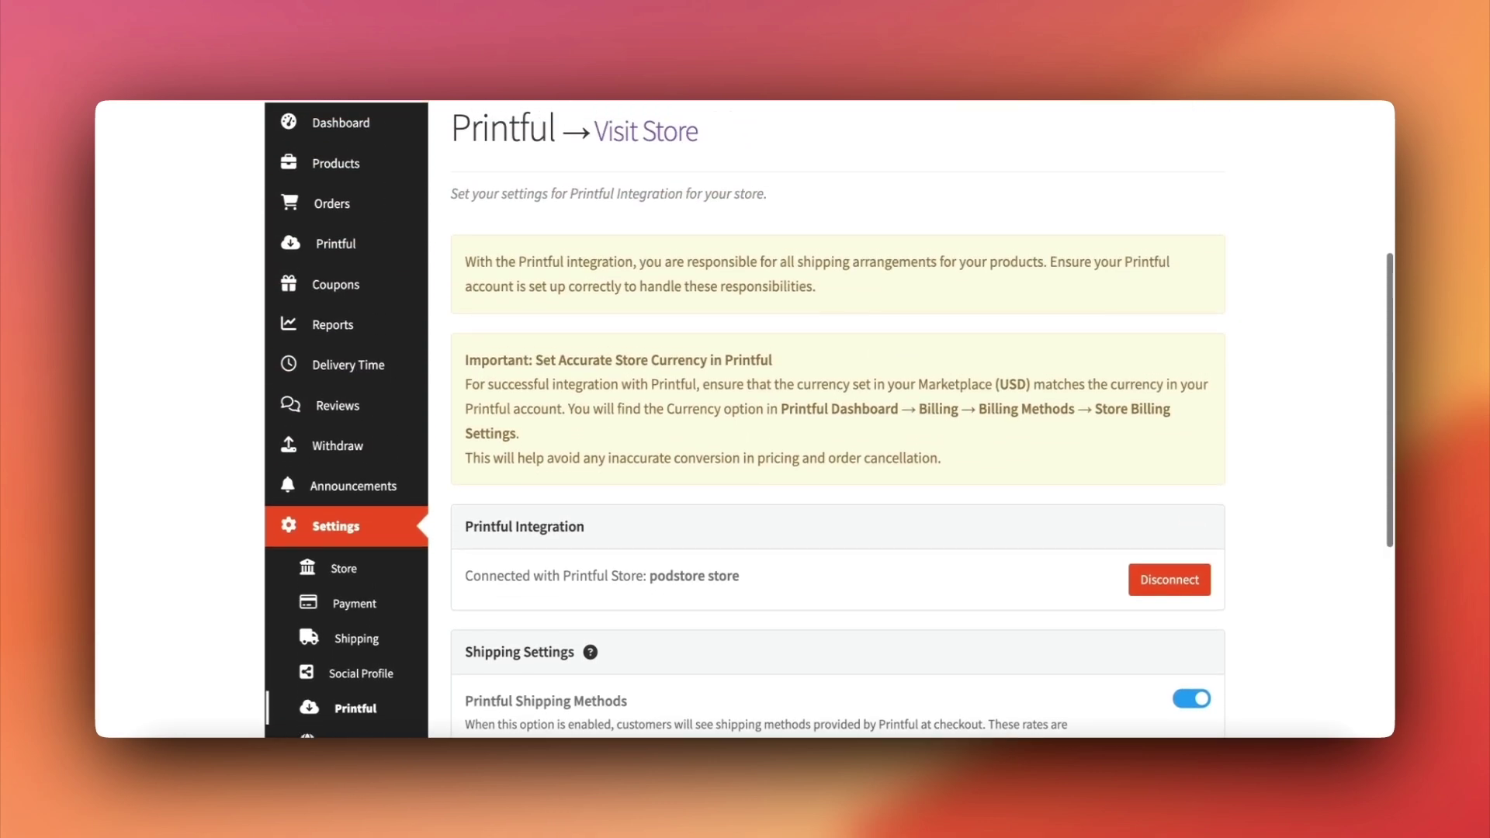
{"action": "scroll", "coordinate": [746, 419], "scroll_direction": "up", "scroll_amount": 1}
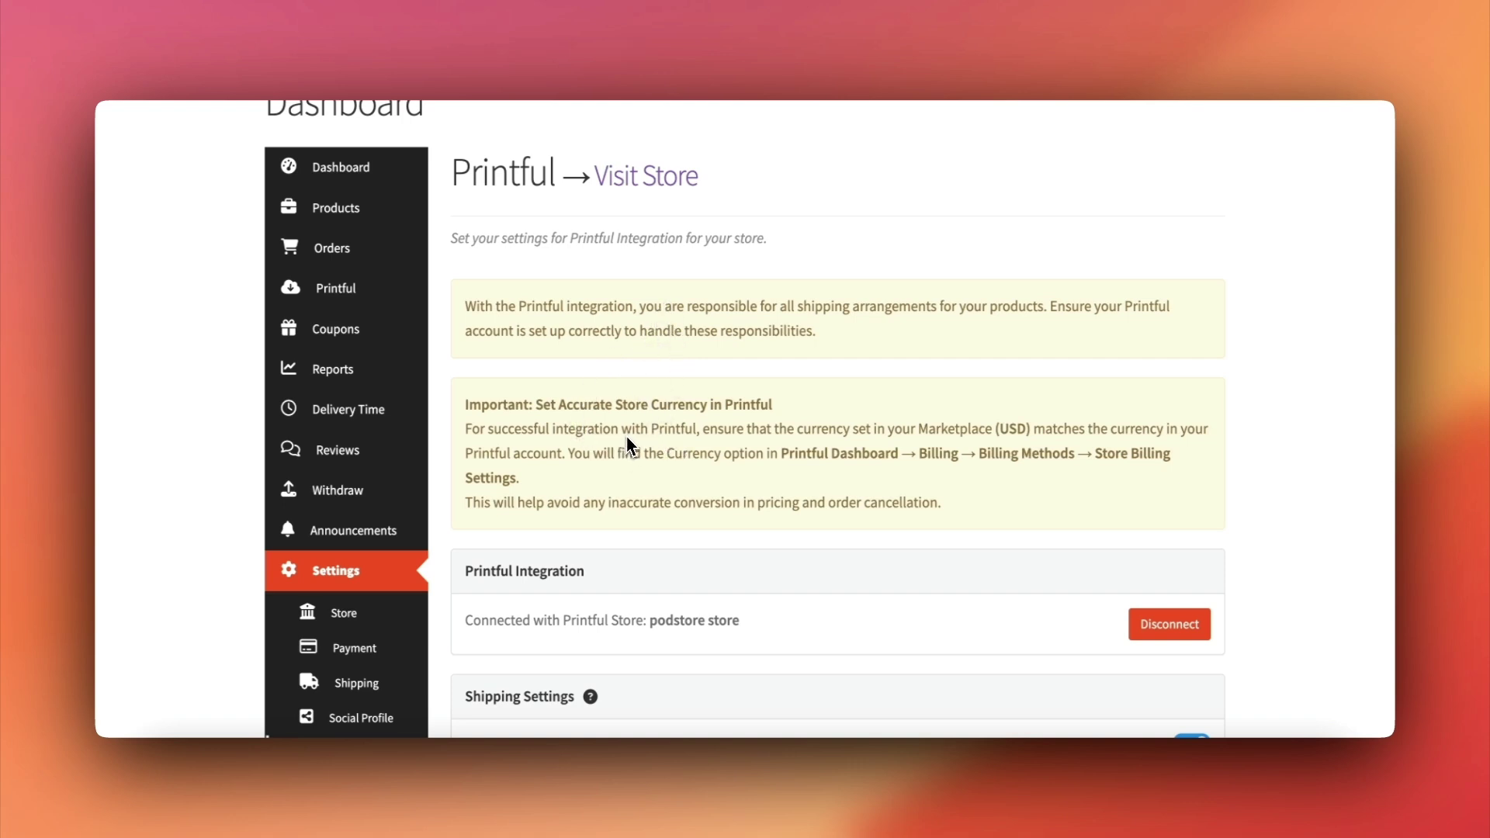
{"action": "scroll", "coordinate": [631, 446], "scroll_direction": "down", "scroll_amount": 3}
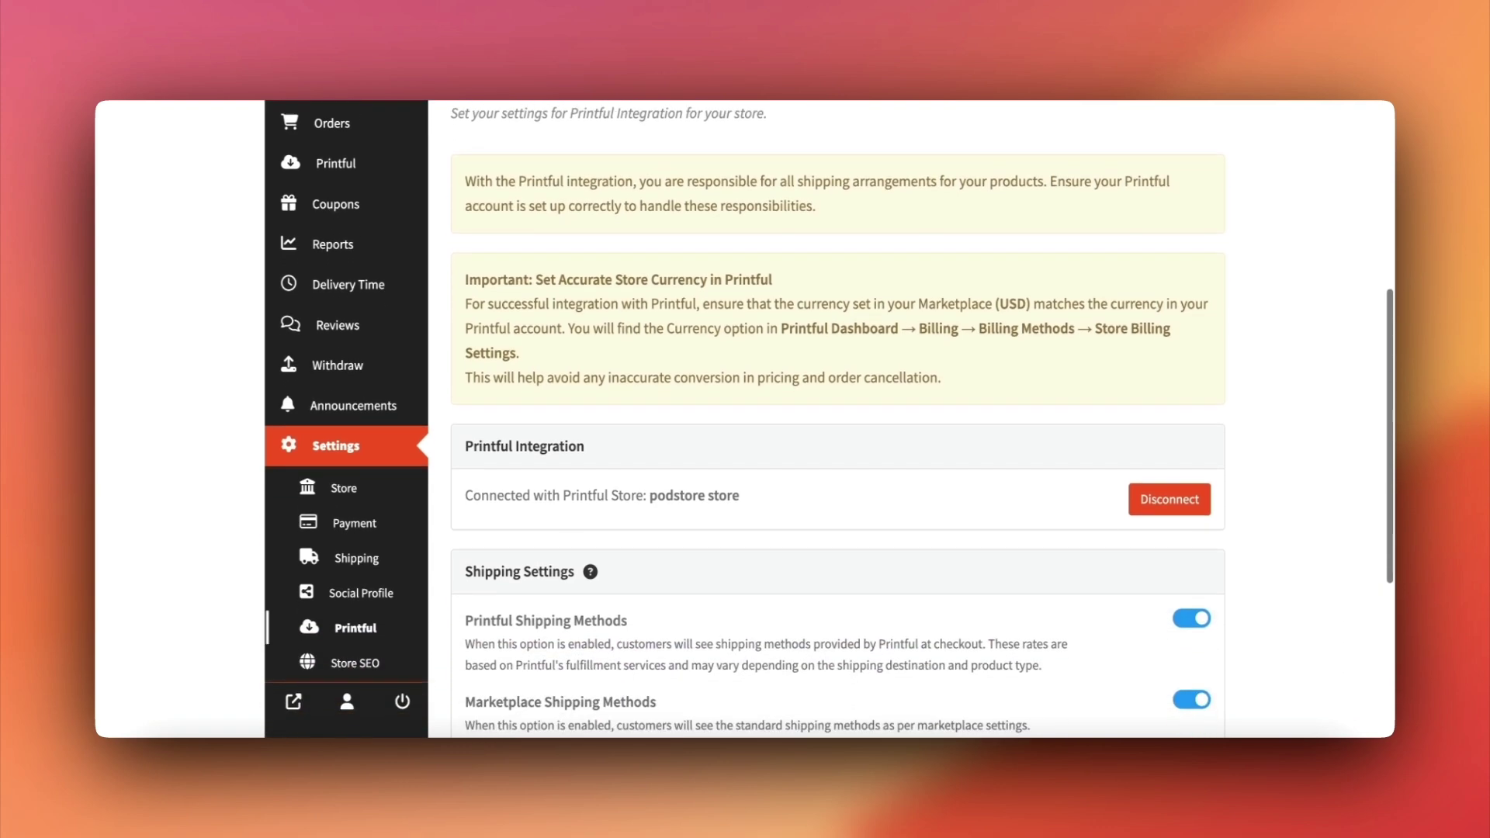
{"action": "scroll", "coordinate": [627, 436], "scroll_direction": "down", "scroll_amount": 4}
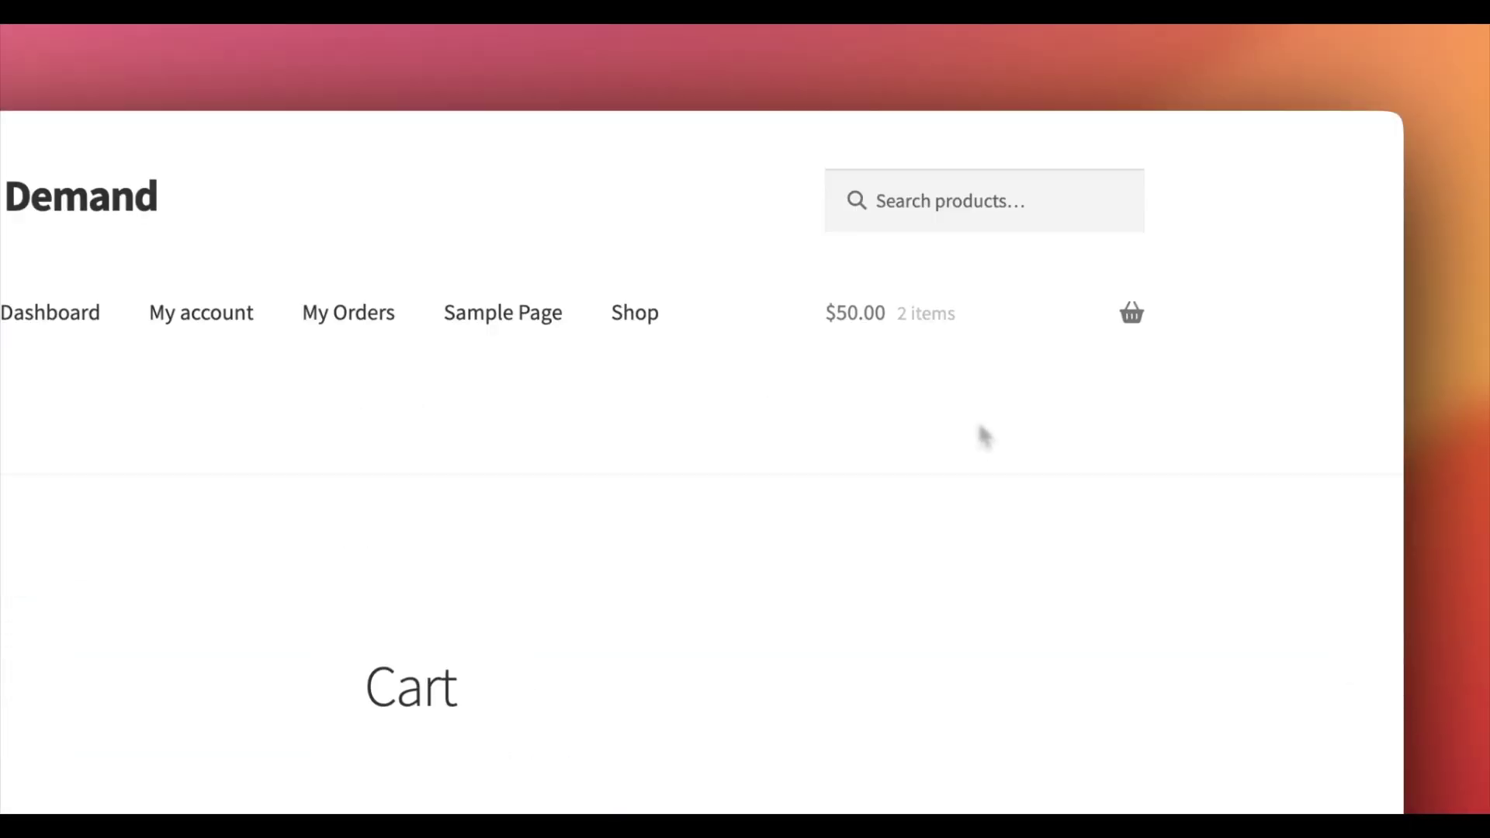
Proceed from the two-item $56.89 cart with Flat Rate shipping to checkout.
{"action": "scroll", "coordinate": [981, 433], "scroll_direction": "down", "scroll_amount": 10}
{"action": "scroll", "coordinate": [1126, 326], "scroll_direction": "up", "scroll_amount": 3}
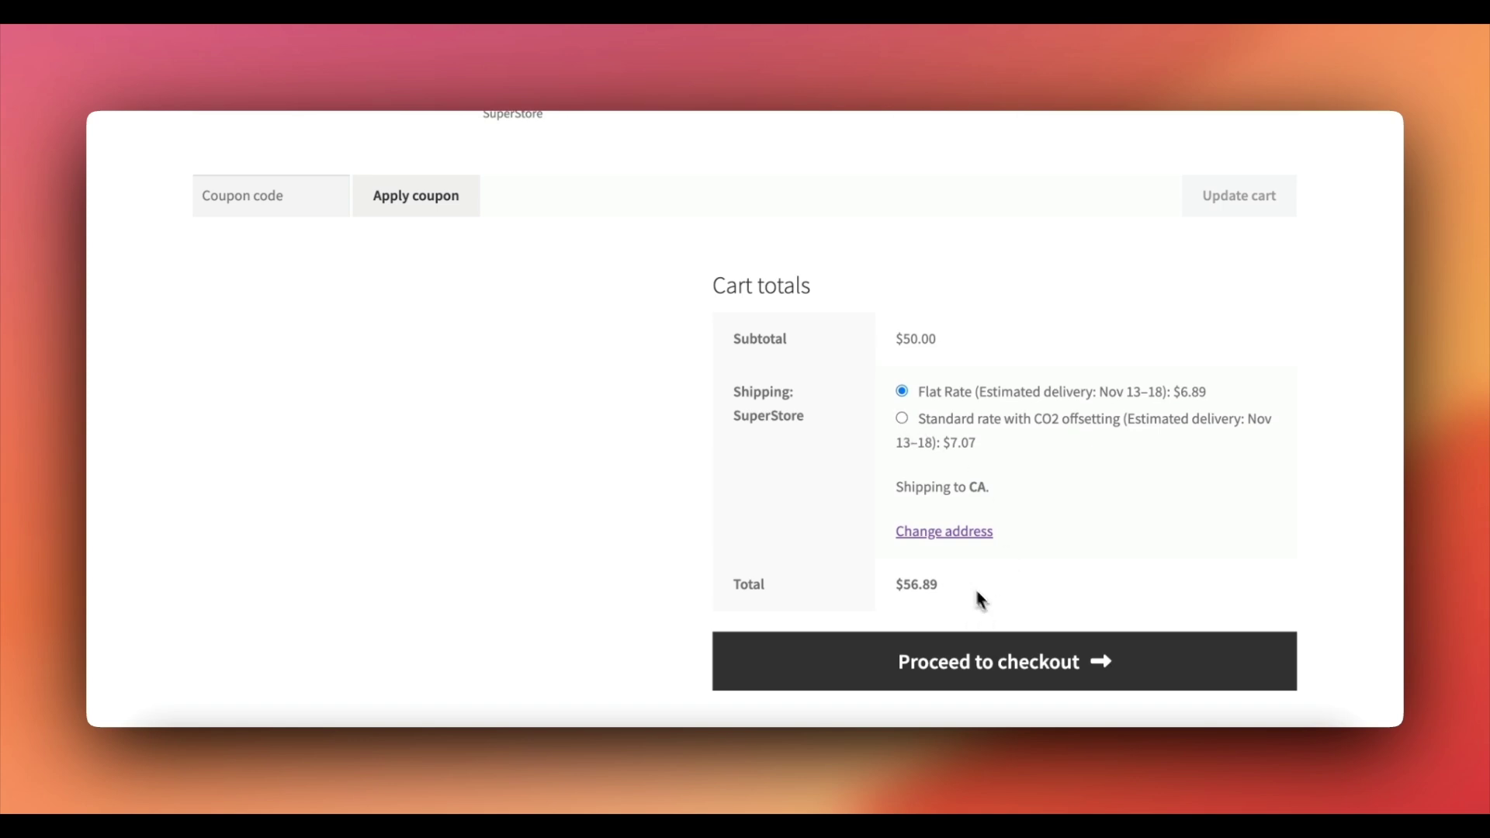
{"action": "scroll", "coordinate": [990, 641], "scroll_direction": "down", "scroll_amount": 2}
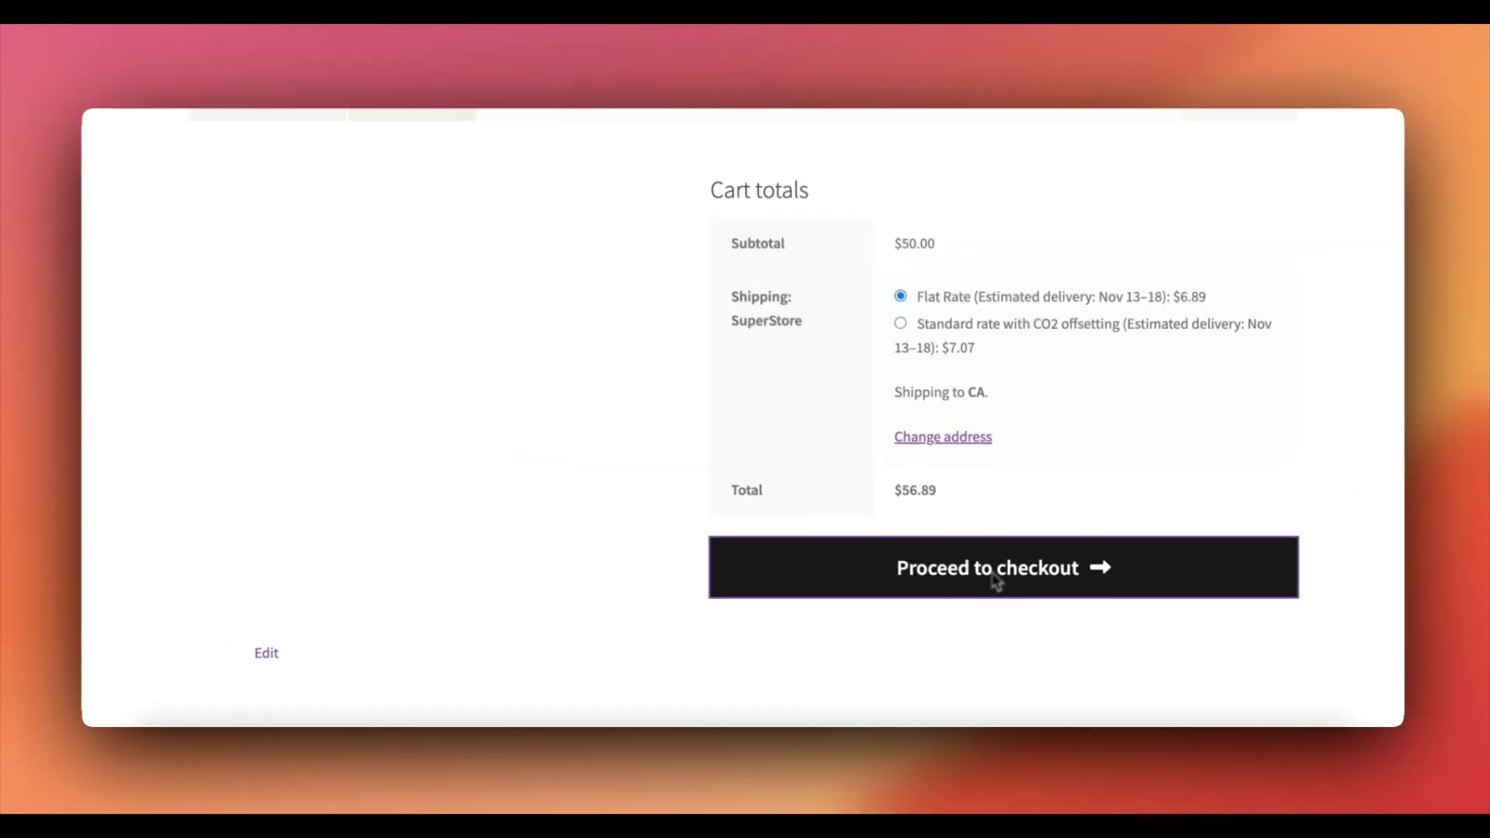
{"action": "left_click", "coordinate": [873, 500]}
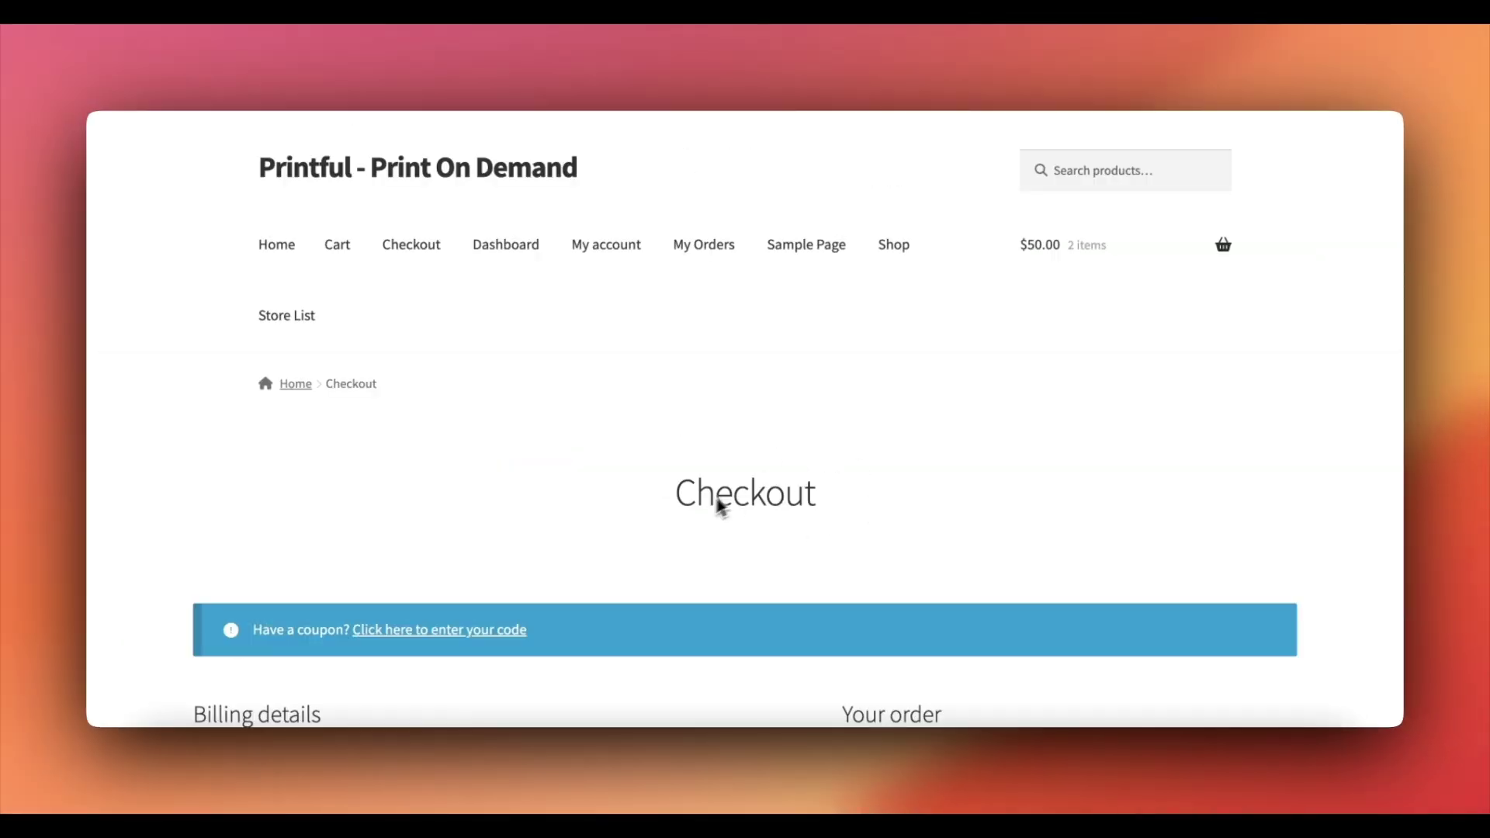
{"action": "scroll", "coordinate": [695, 505], "scroll_direction": "down", "scroll_amount": 8}
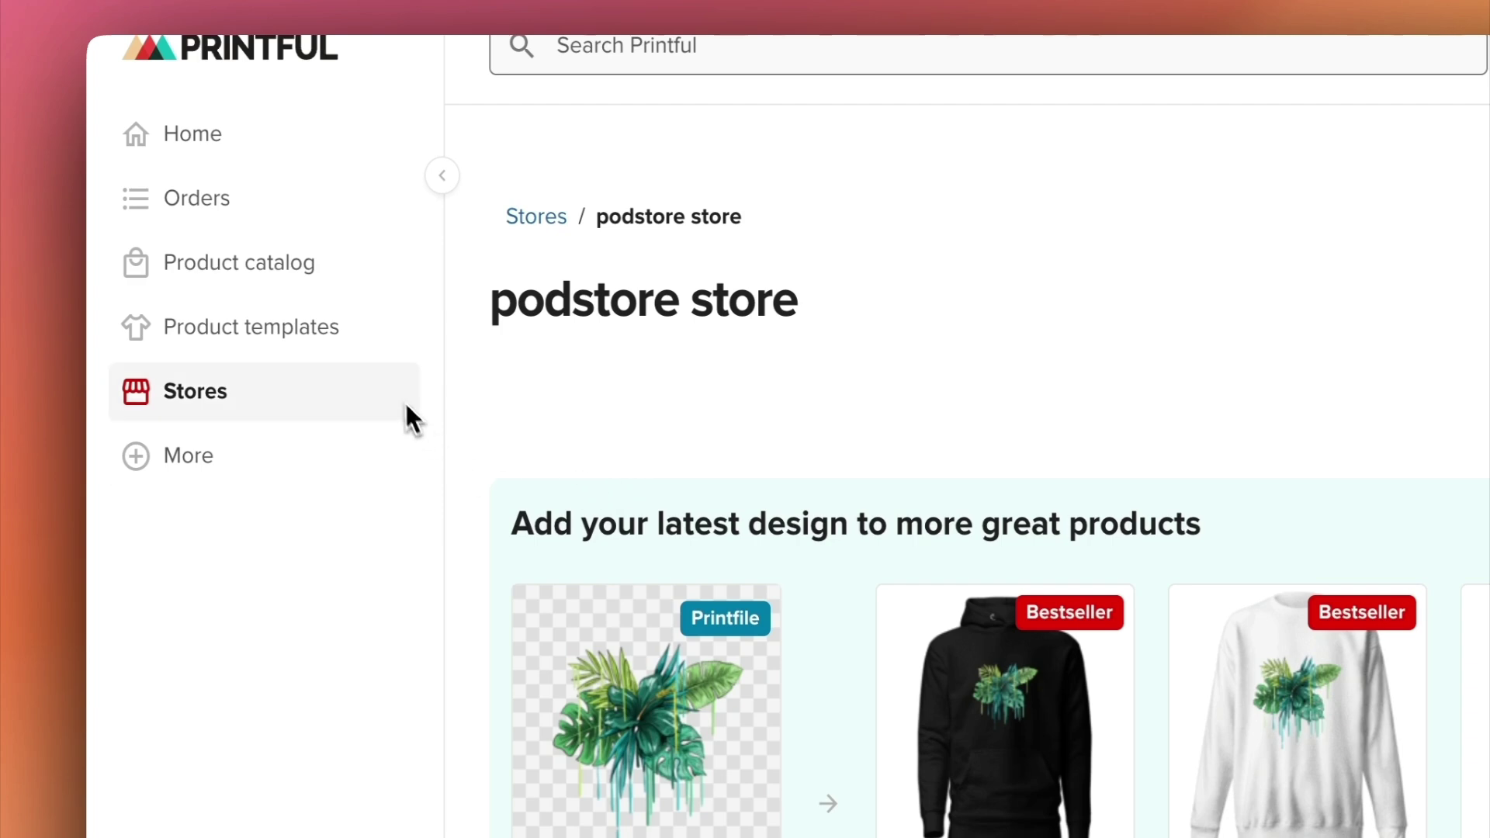
Open Printful's Orders list and view the details of order 295.
{"action": "left_click", "coordinate": [225, 210]}
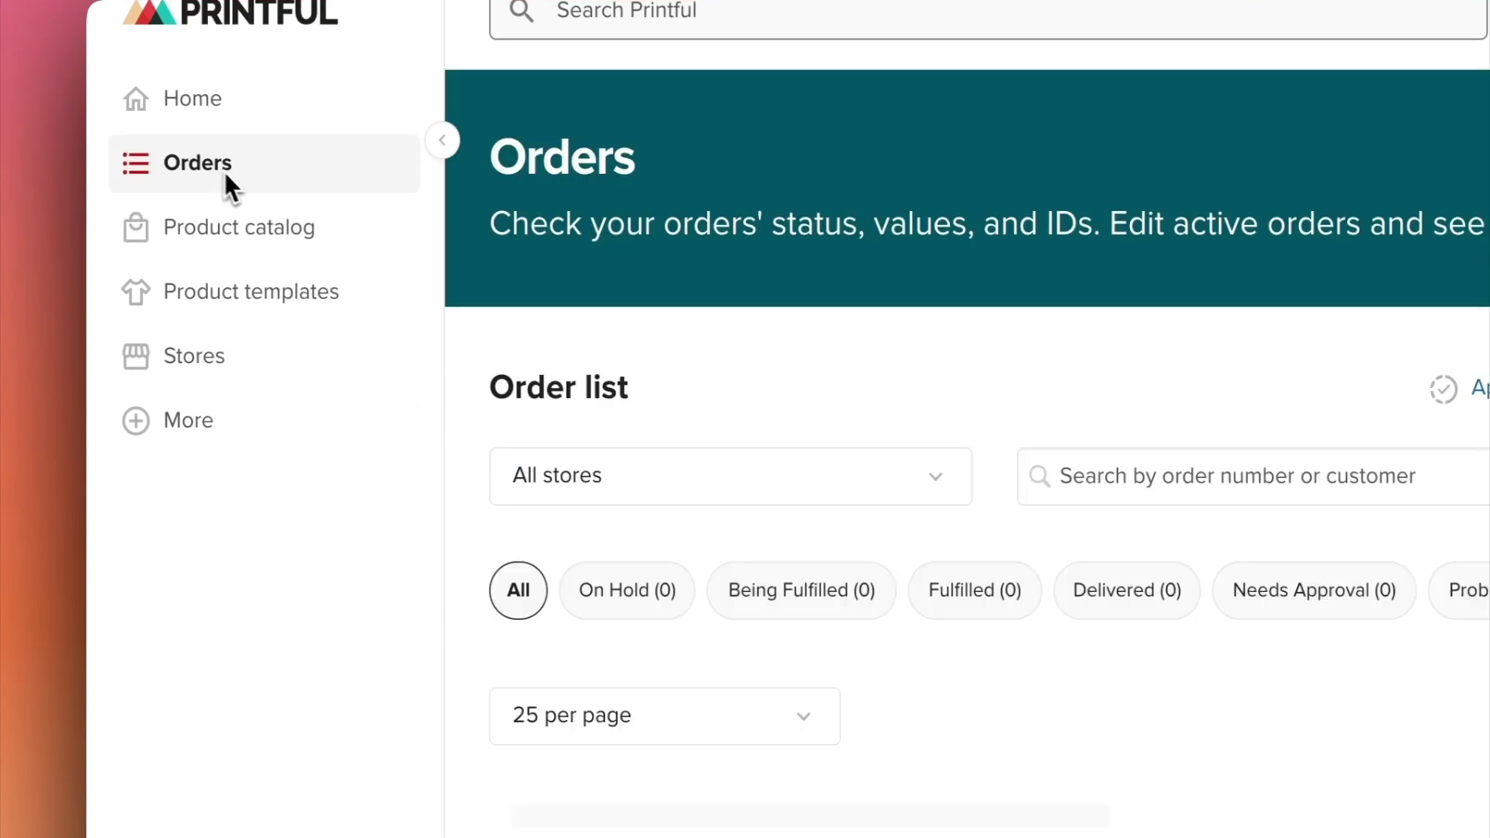
{"action": "scroll", "coordinate": [622, 289], "scroll_direction": "down", "scroll_amount": 5}
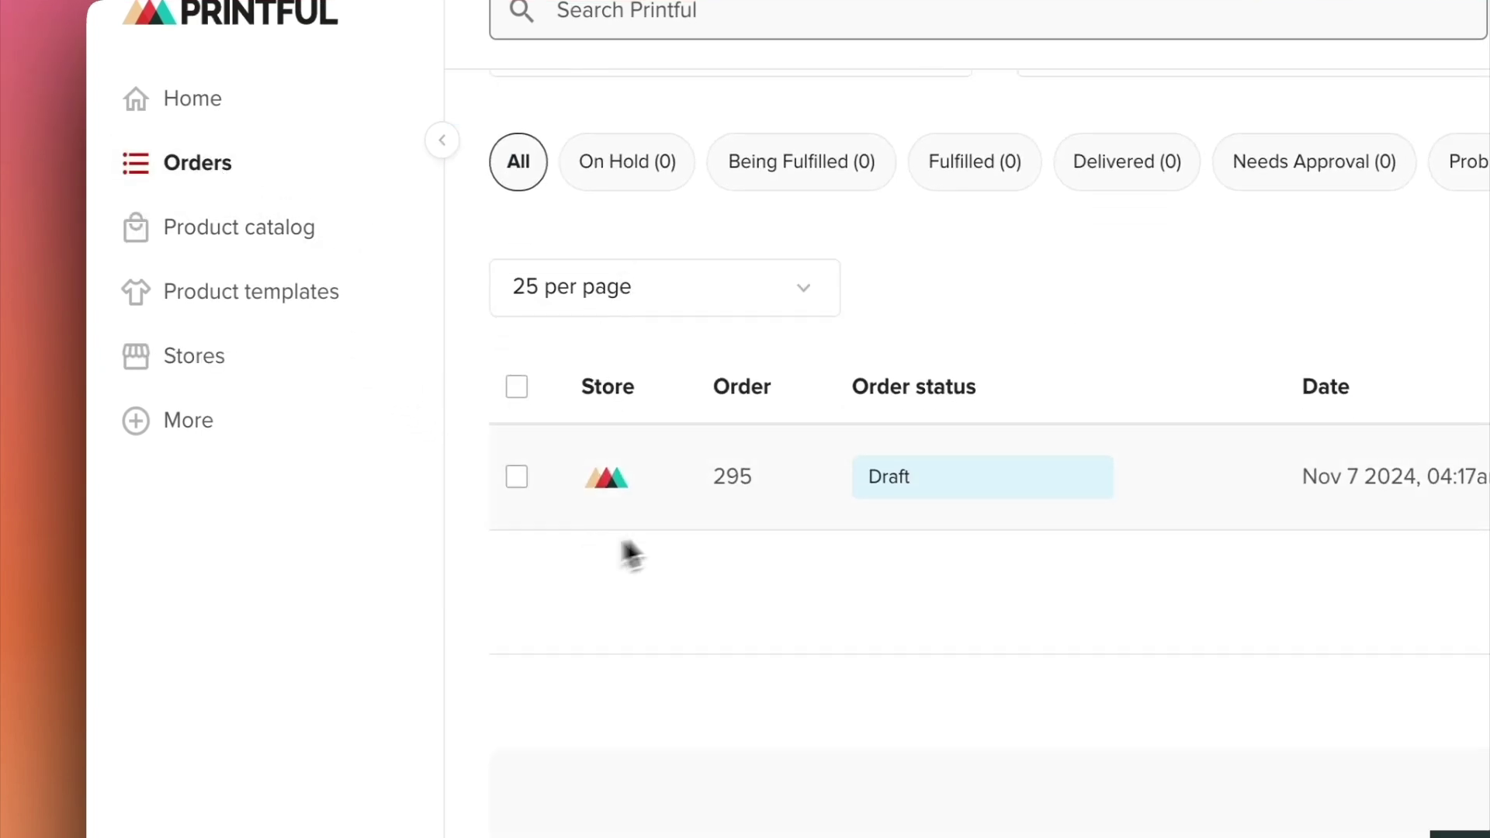
{"action": "left_click", "coordinate": [741, 476]}
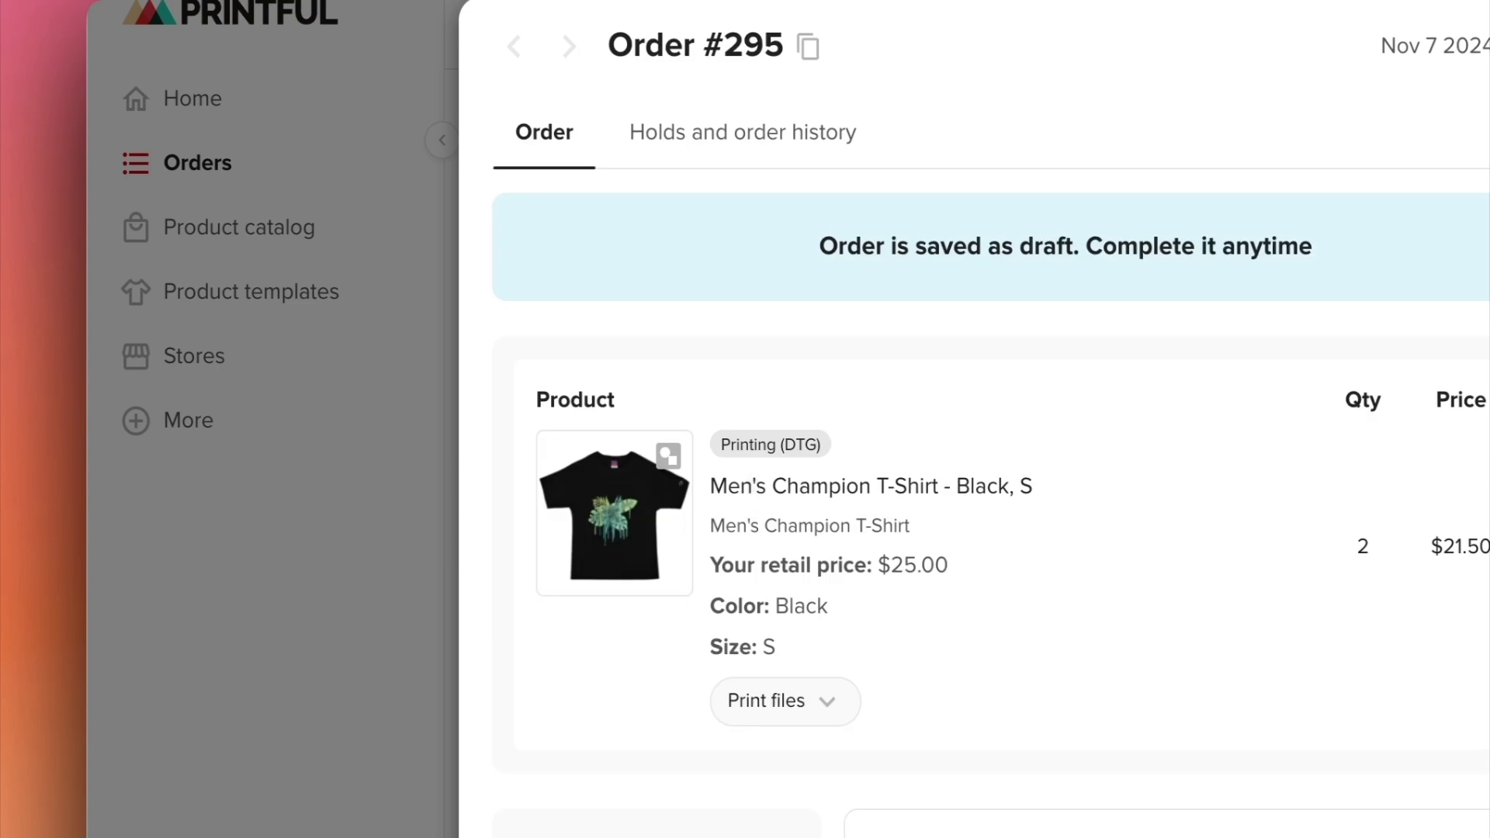
{"action": "scroll", "coordinate": [970, 466], "scroll_direction": "down", "scroll_amount": 2}
{"action": "scroll", "coordinate": [757, 478], "scroll_direction": "down", "scroll_amount": 2}
{"action": "scroll", "coordinate": [745, 473], "scroll_direction": "up", "scroll_amount": 3}
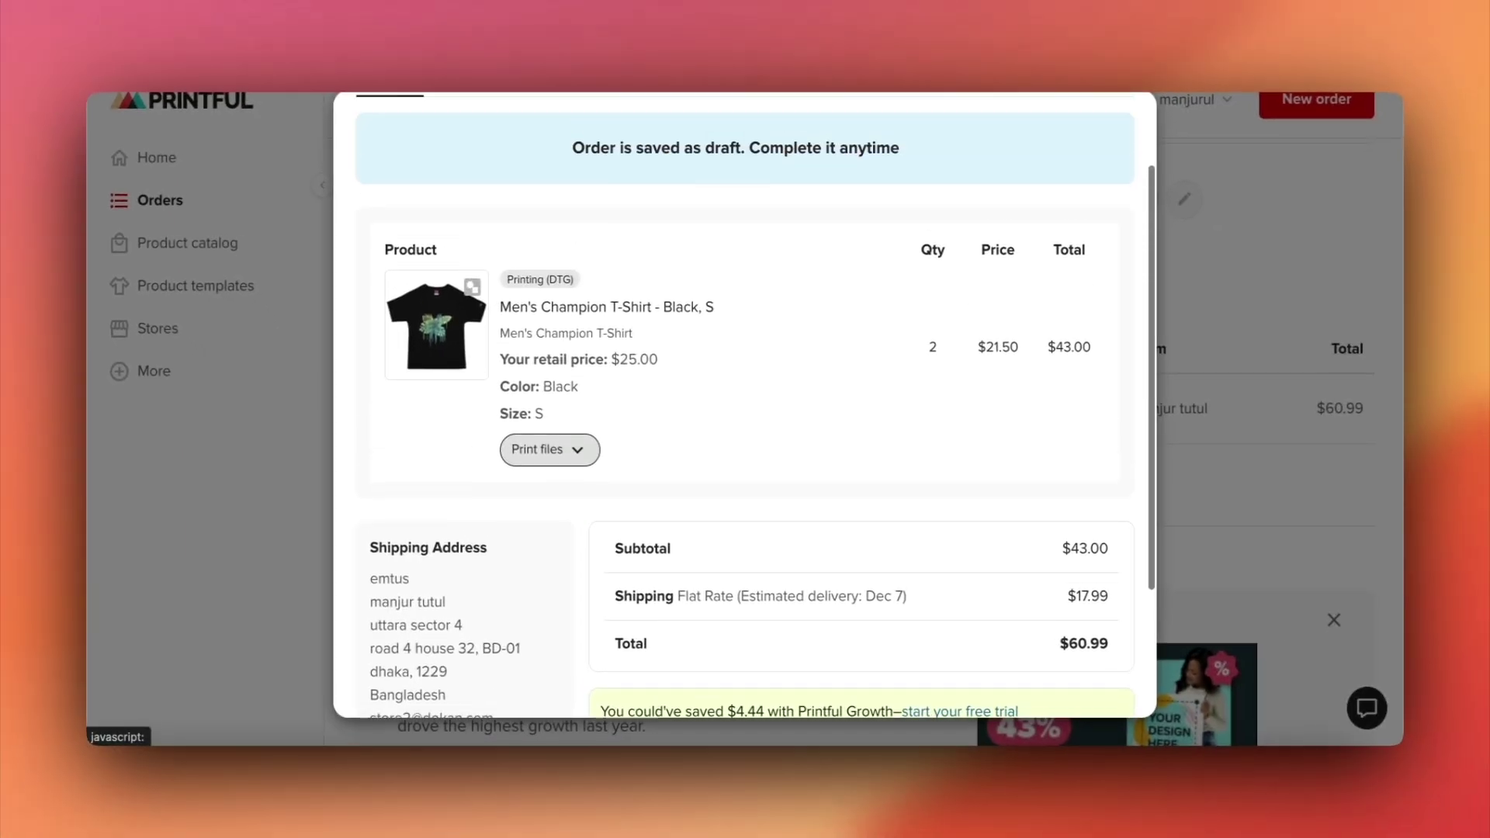
{"action": "scroll", "coordinate": [530, 419], "scroll_direction": "down", "scroll_amount": 3}
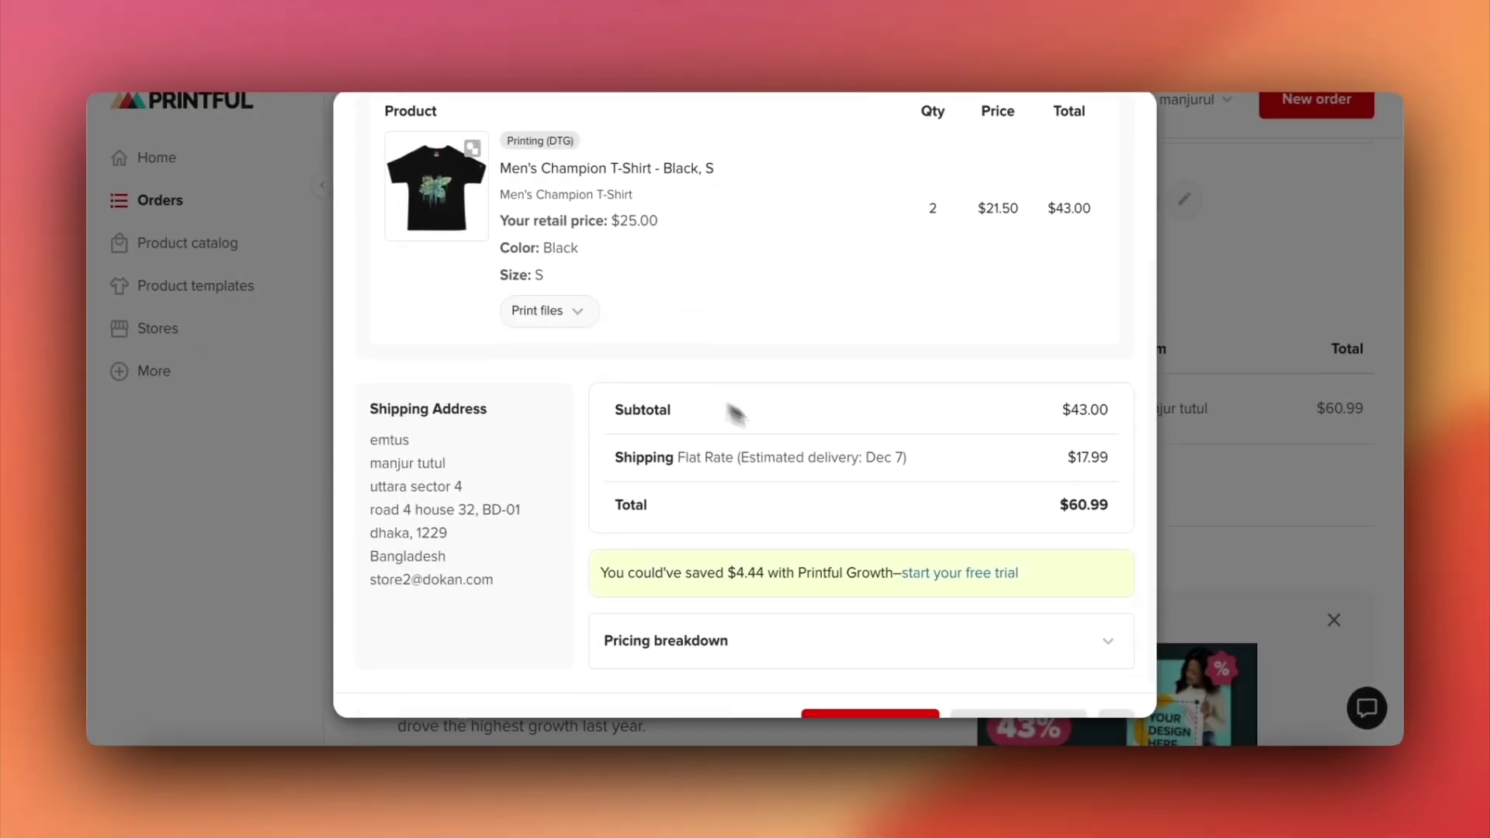
{"action": "scroll", "coordinate": [728, 458], "scroll_direction": "down", "scroll_amount": 1}
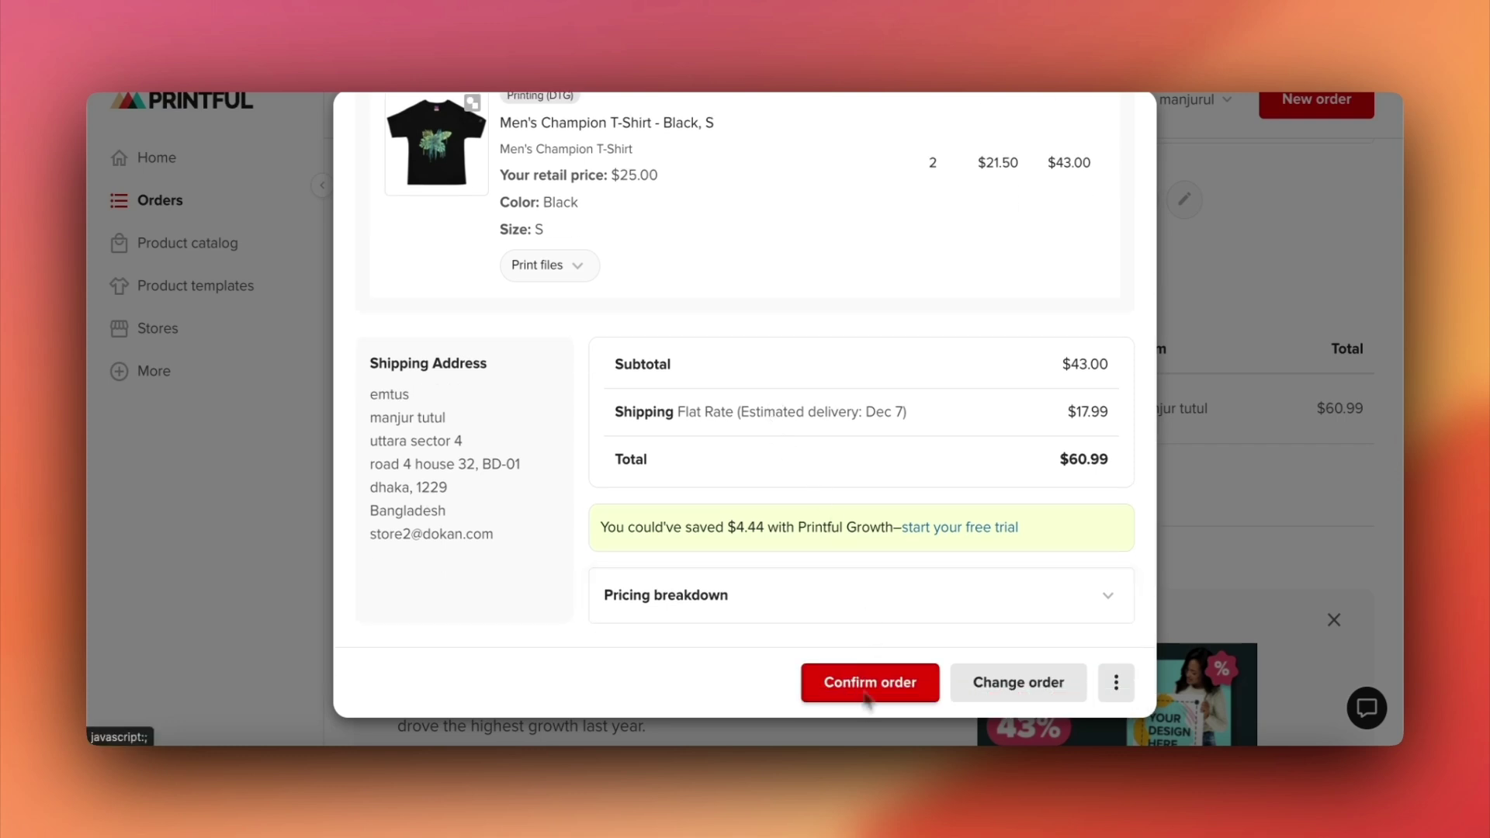
Review order 295's two Men's Champion T-Shirts and $60.99 draft total, then close it.
{"action": "scroll", "coordinate": [866, 701], "scroll_direction": "up", "scroll_amount": 3}
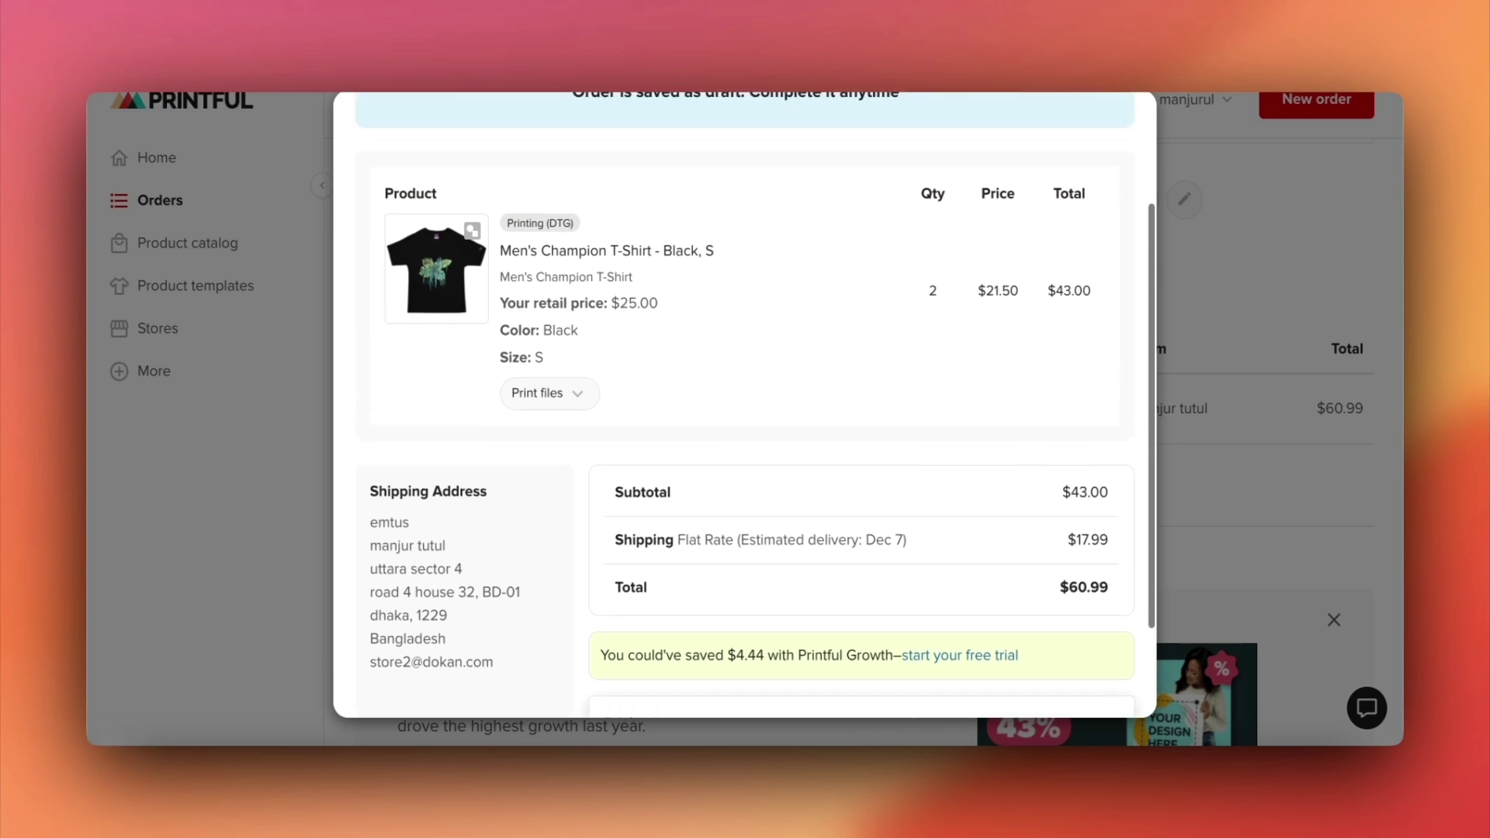
{"action": "scroll", "coordinate": [867, 703], "scroll_direction": "down", "scroll_amount": 1}
{"action": "scroll", "coordinate": [864, 695], "scroll_direction": "down", "scroll_amount": 2}
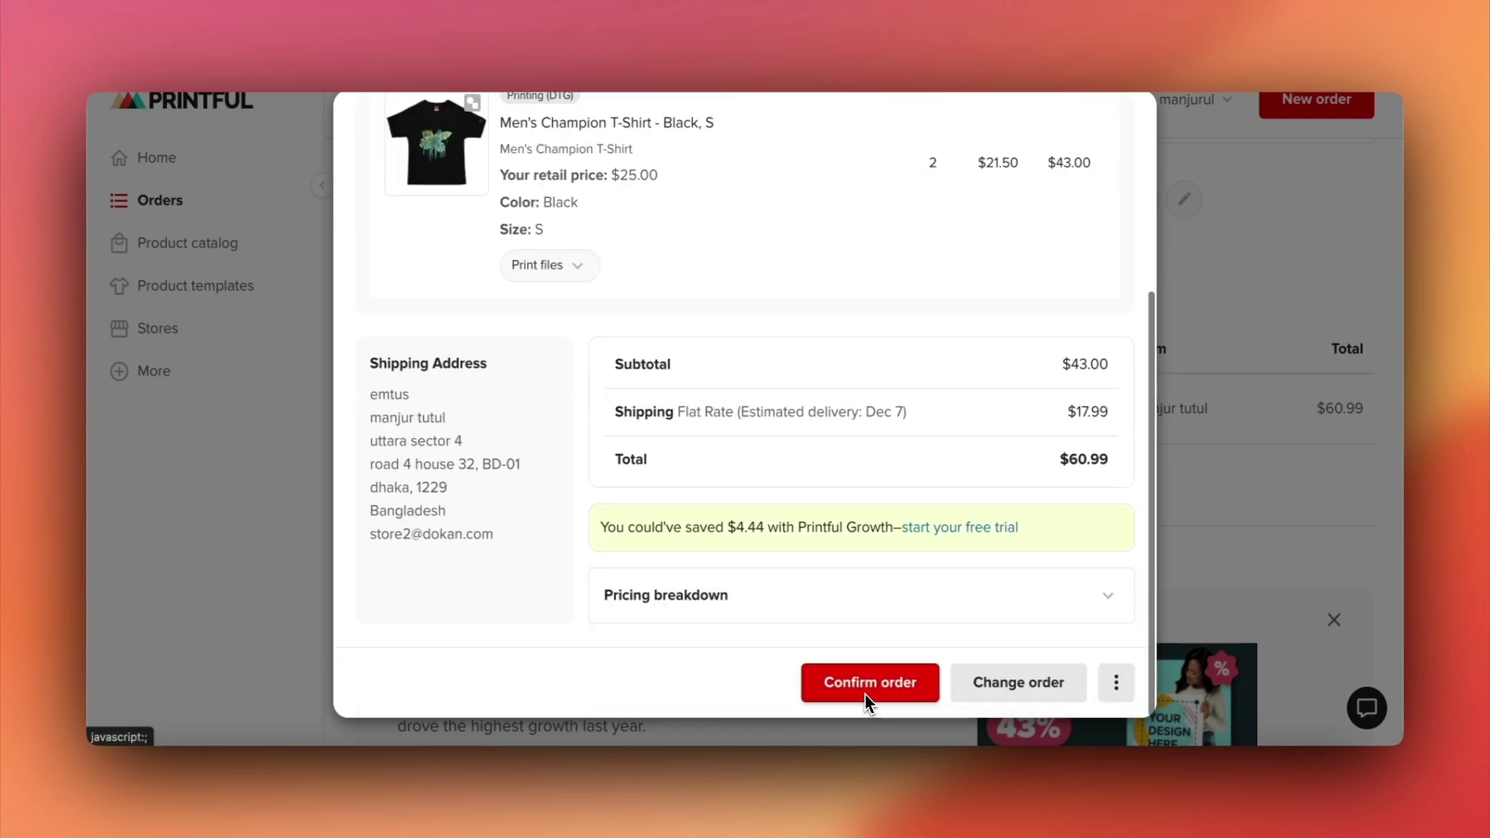
{"action": "scroll", "coordinate": [745, 405], "scroll_direction": "up", "scroll_amount": 4}
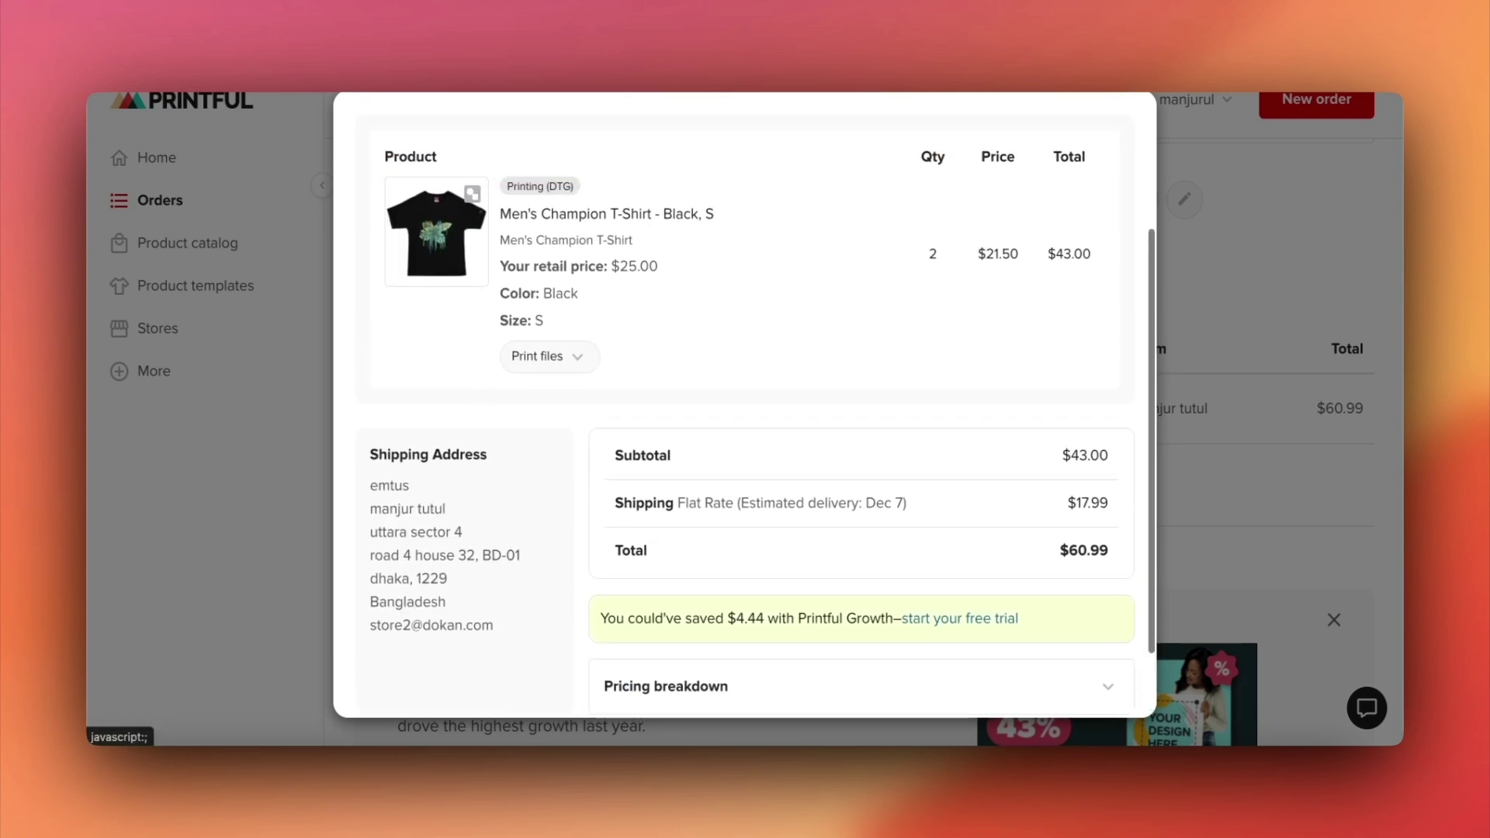
{"action": "scroll", "coordinate": [866, 701], "scroll_direction": "up", "scroll_amount": 2}
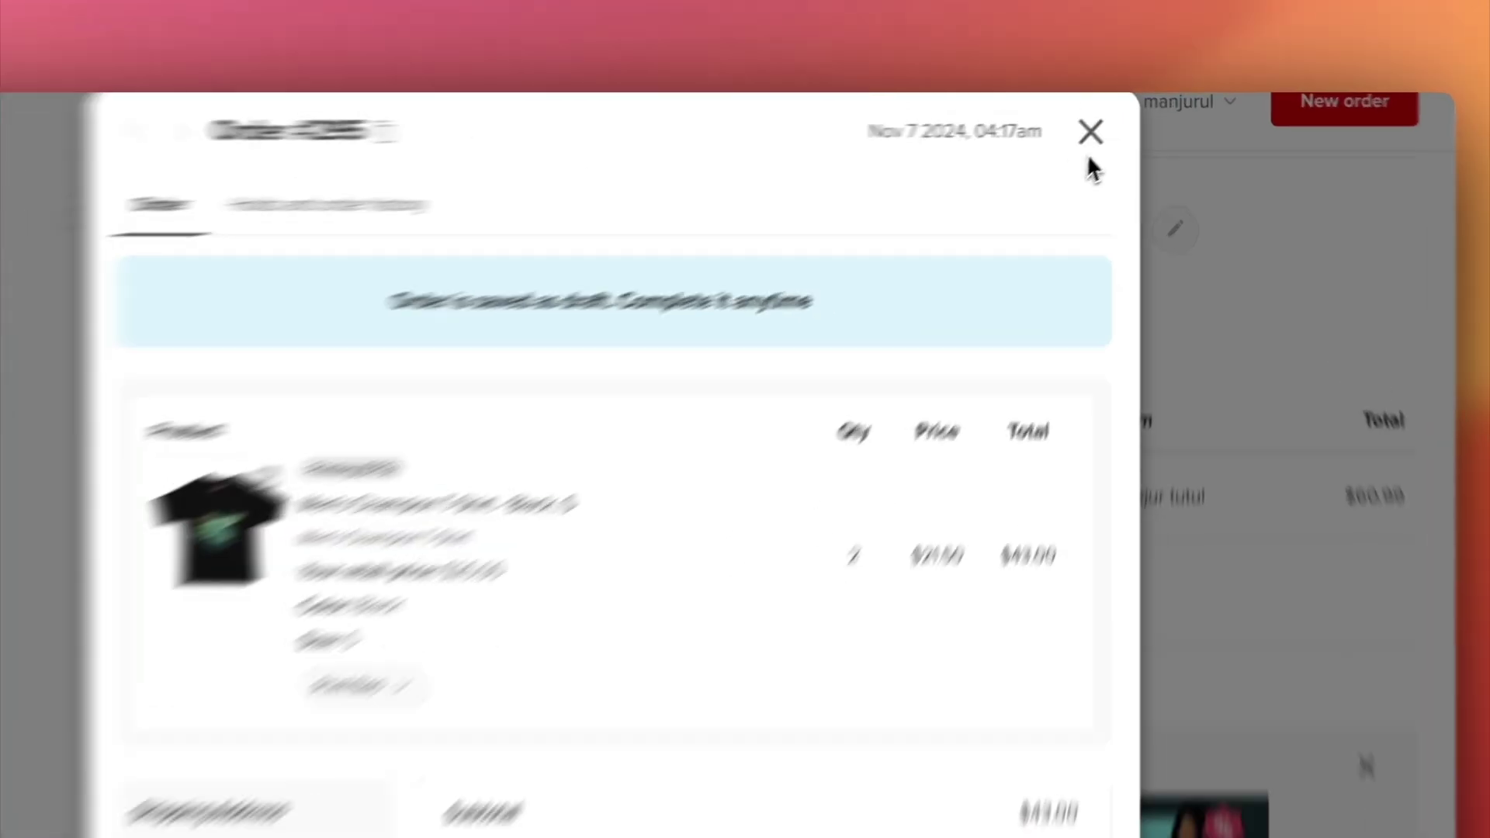
{"action": "left_click", "coordinate": [1117, 123]}
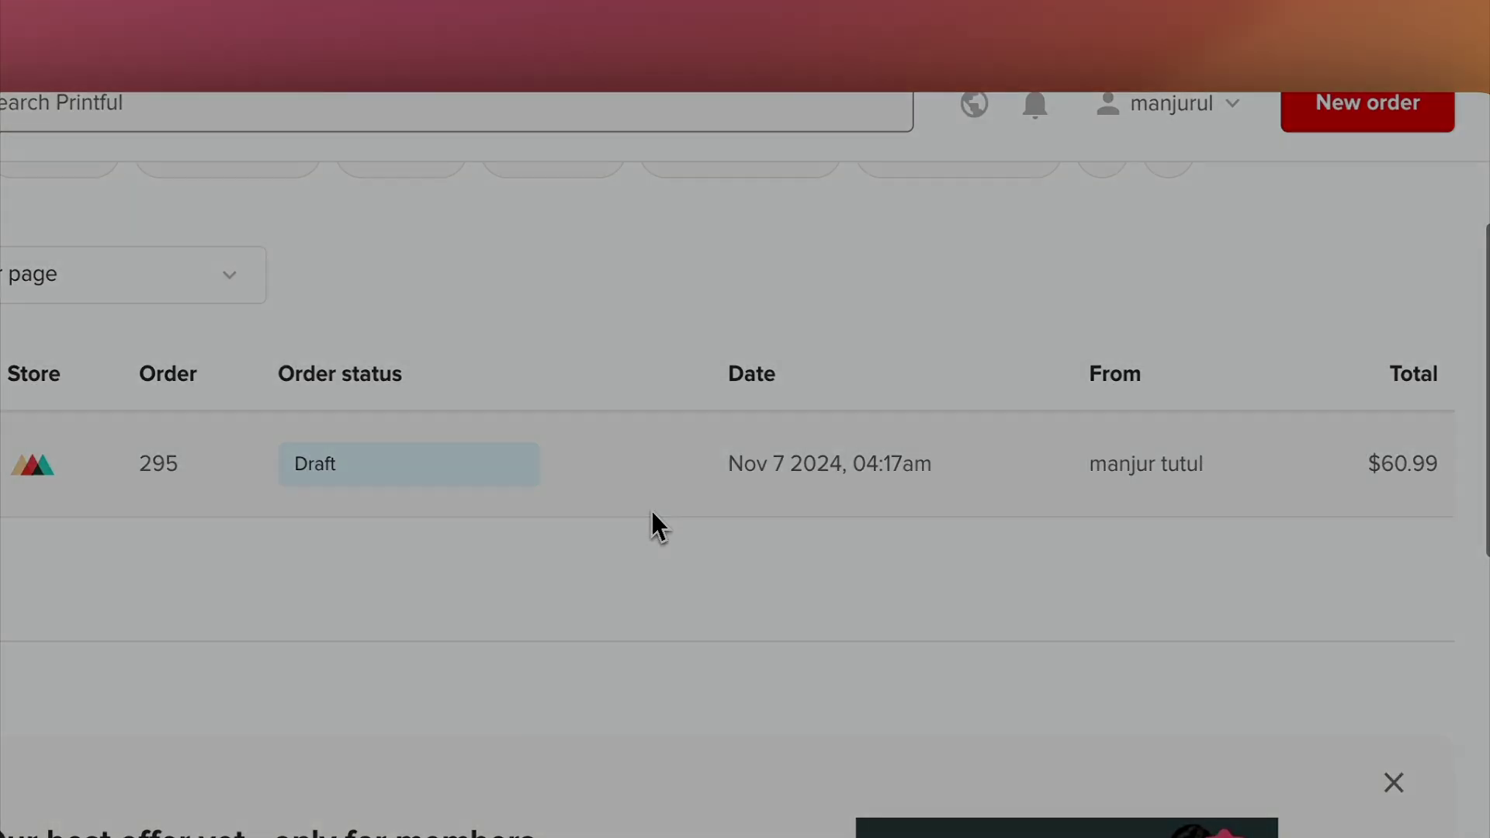
{"action": "scroll", "coordinate": [658, 528], "scroll_direction": "down", "scroll_amount": 7}
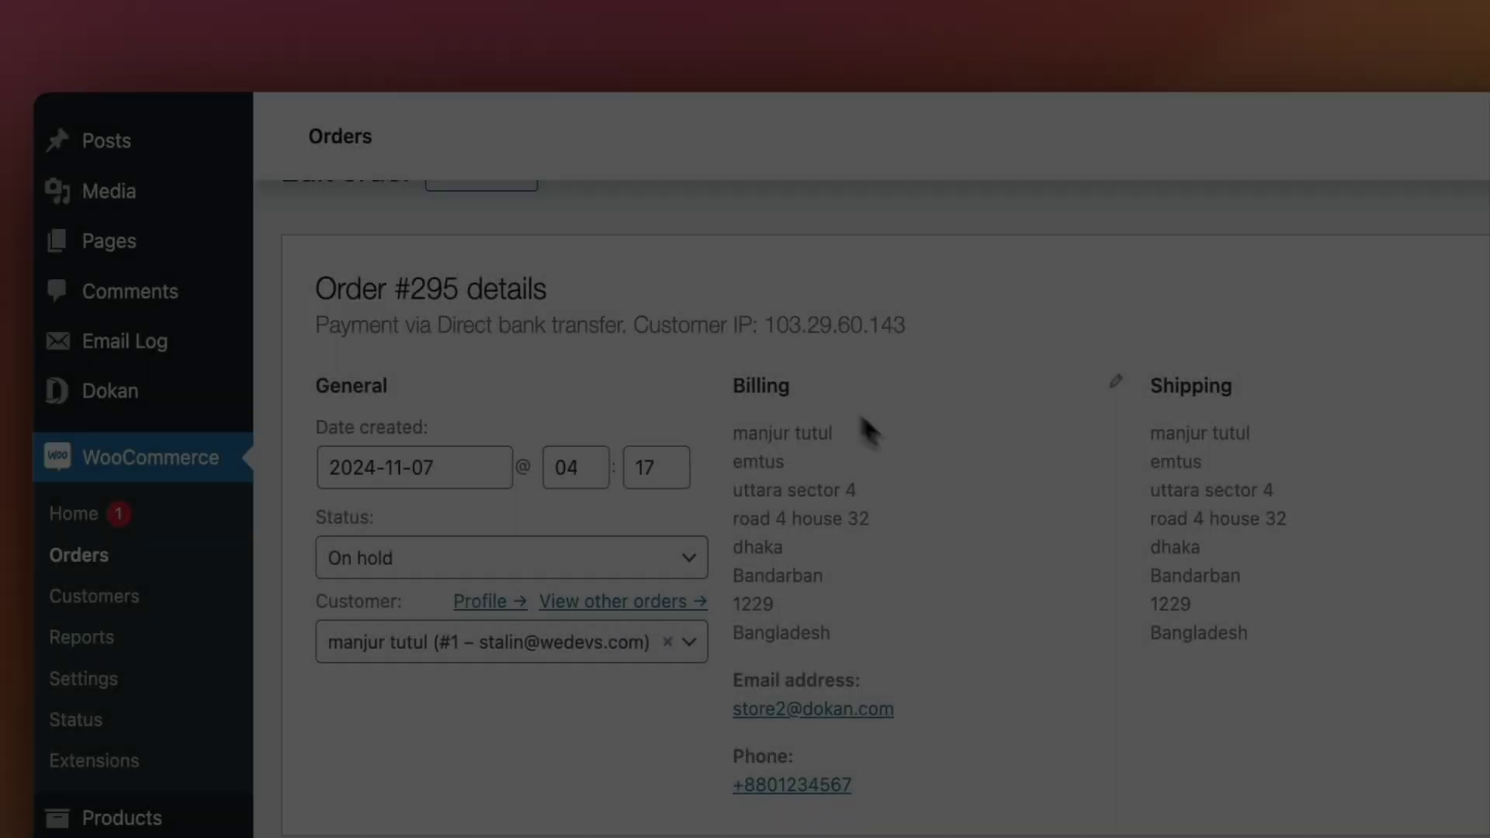
Check order #295's Printful Order ID note, then return to WooCommerce's full orders list.
{"action": "scroll", "coordinate": [862, 426], "scroll_direction": "down", "scroll_amount": 10}
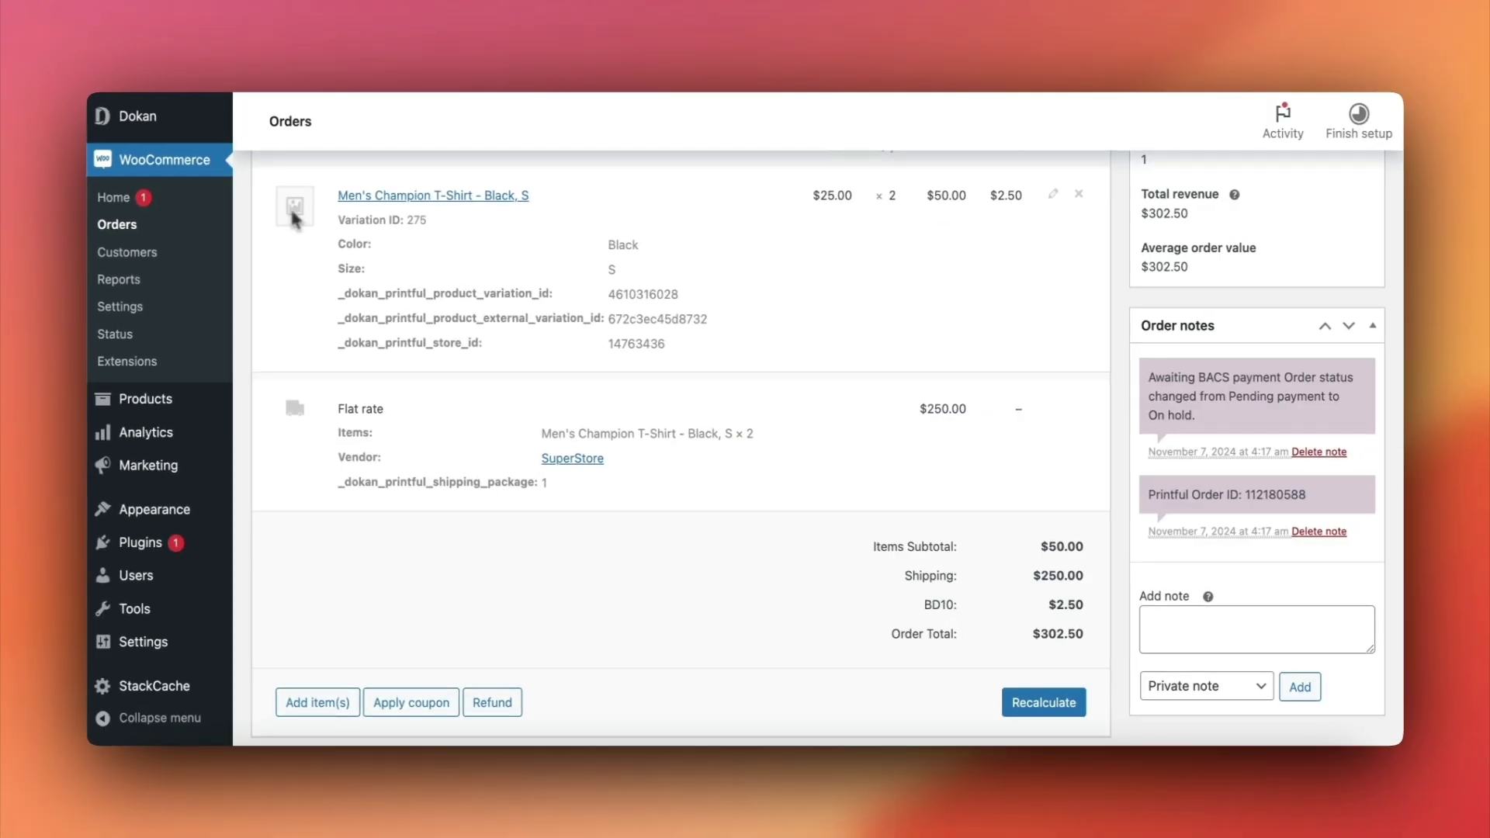
{"action": "scroll", "coordinate": [702, 439], "scroll_direction": "down", "scroll_amount": 10}
{"action": "scroll", "coordinate": [703, 439], "scroll_direction": "up", "scroll_amount": 9}
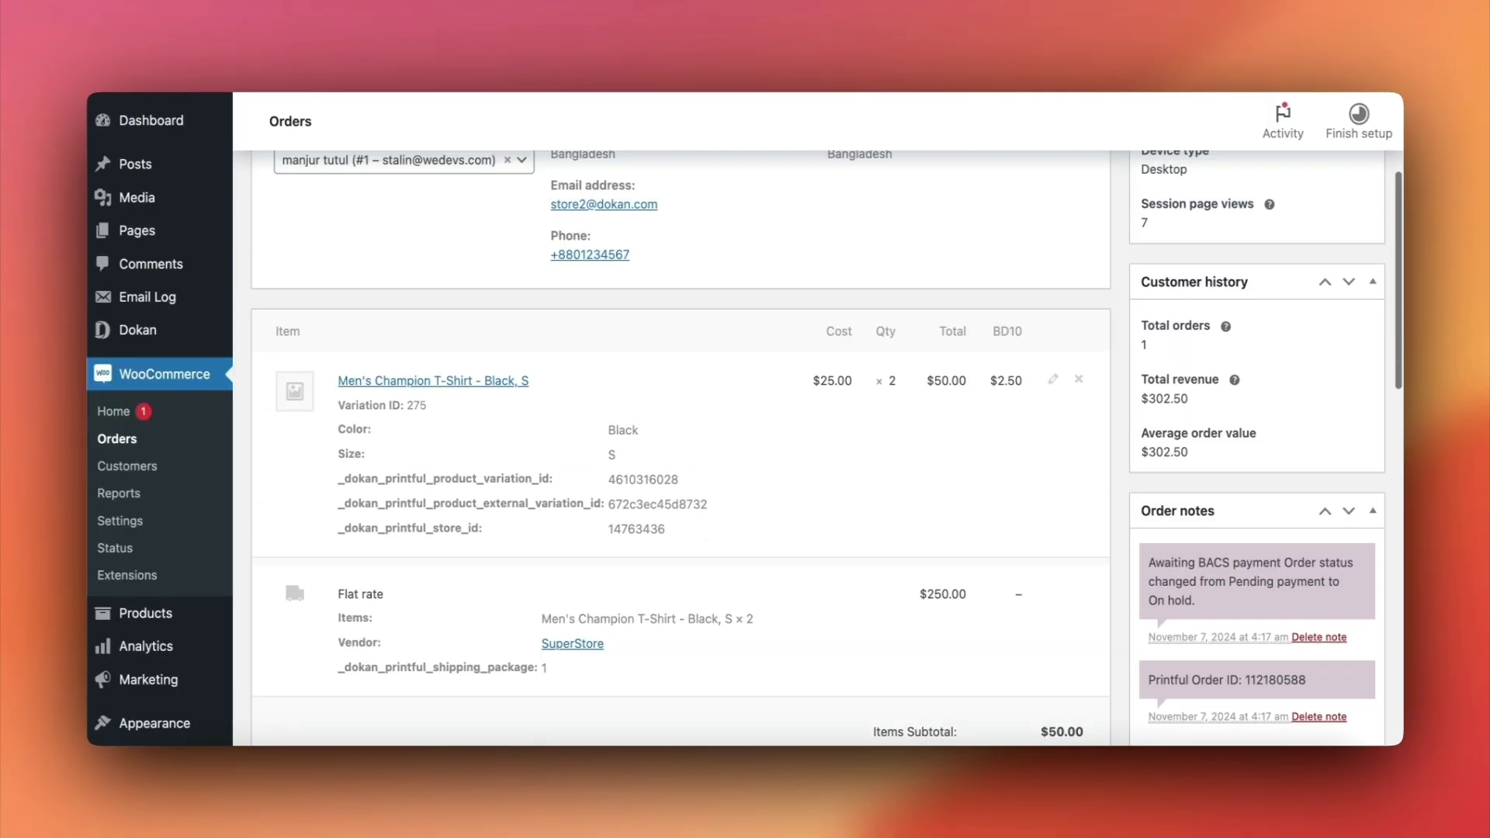
{"action": "scroll", "coordinate": [562, 306], "scroll_direction": "up", "scroll_amount": 4}
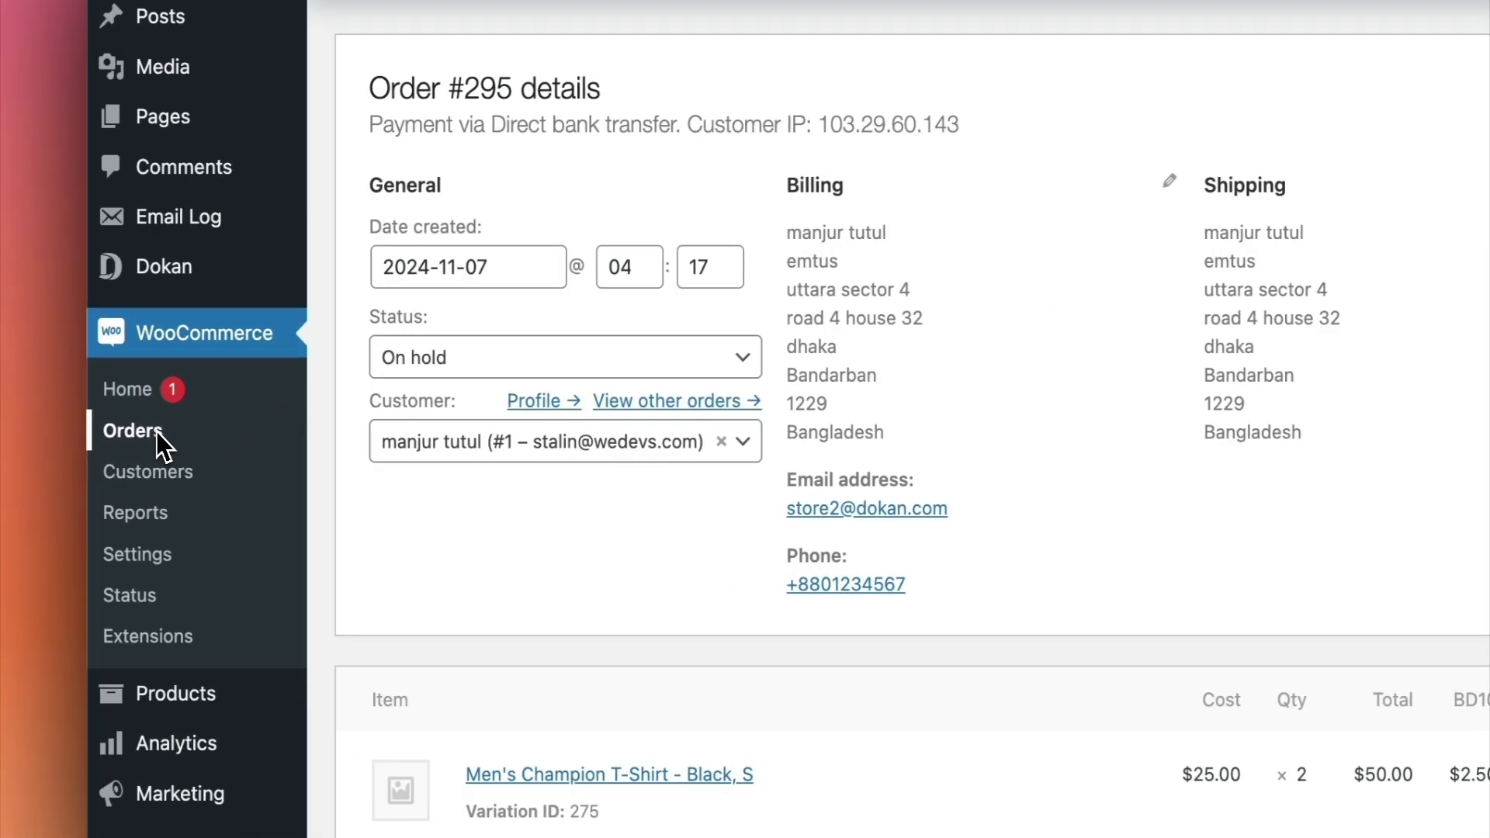
{"action": "left_click", "coordinate": [160, 441]}
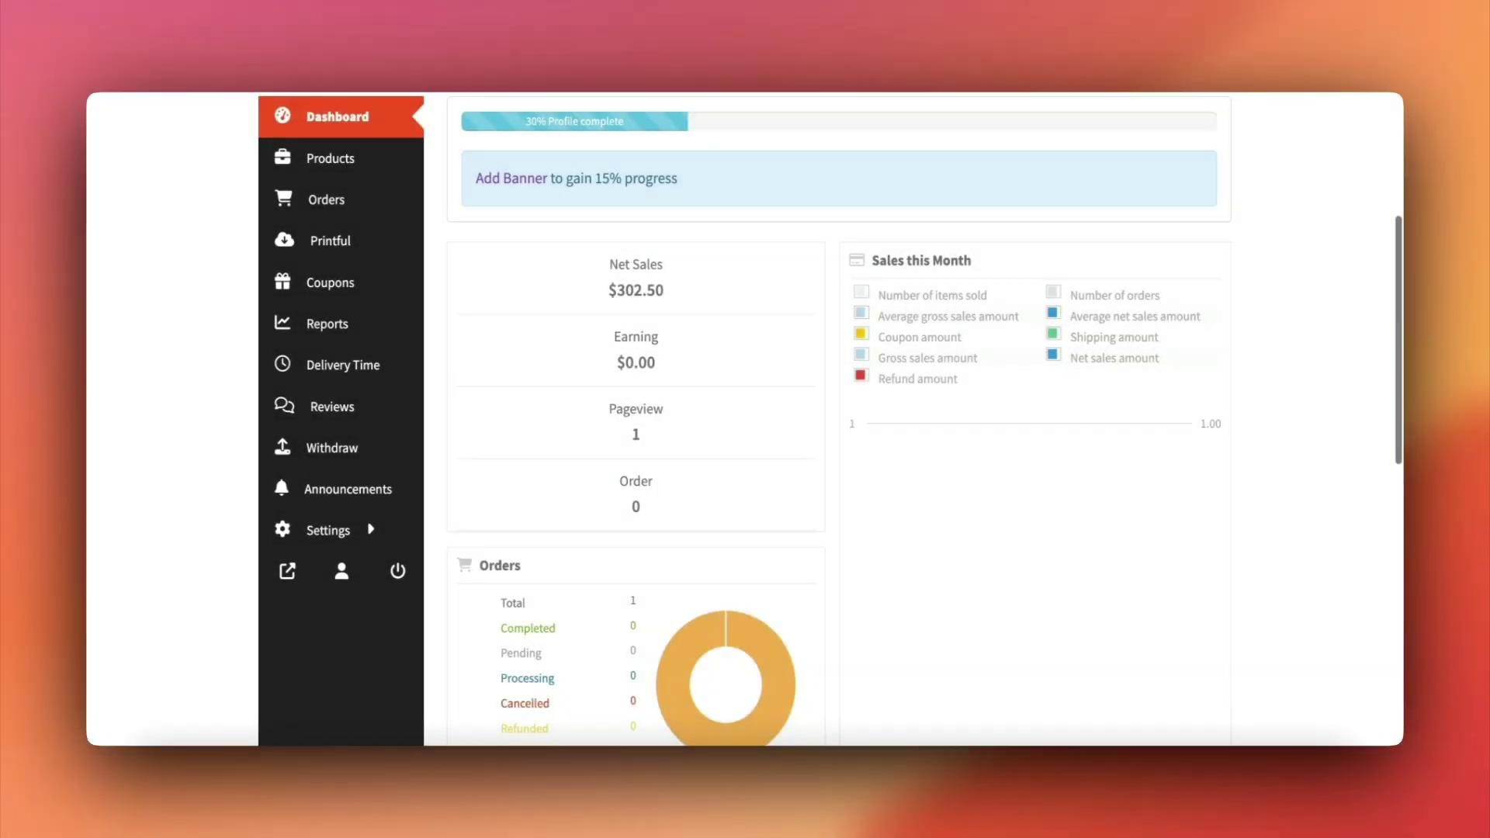
Scroll the vendor dashboard to check $302.50 net sales, one on-hold order and 1 live product.
{"action": "scroll", "coordinate": [823, 419], "scroll_direction": "down", "scroll_amount": 5}
{"action": "scroll", "coordinate": [745, 420], "scroll_direction": "down", "scroll_amount": 3}
{"action": "scroll", "coordinate": [745, 419], "scroll_direction": "up", "scroll_amount": 10}
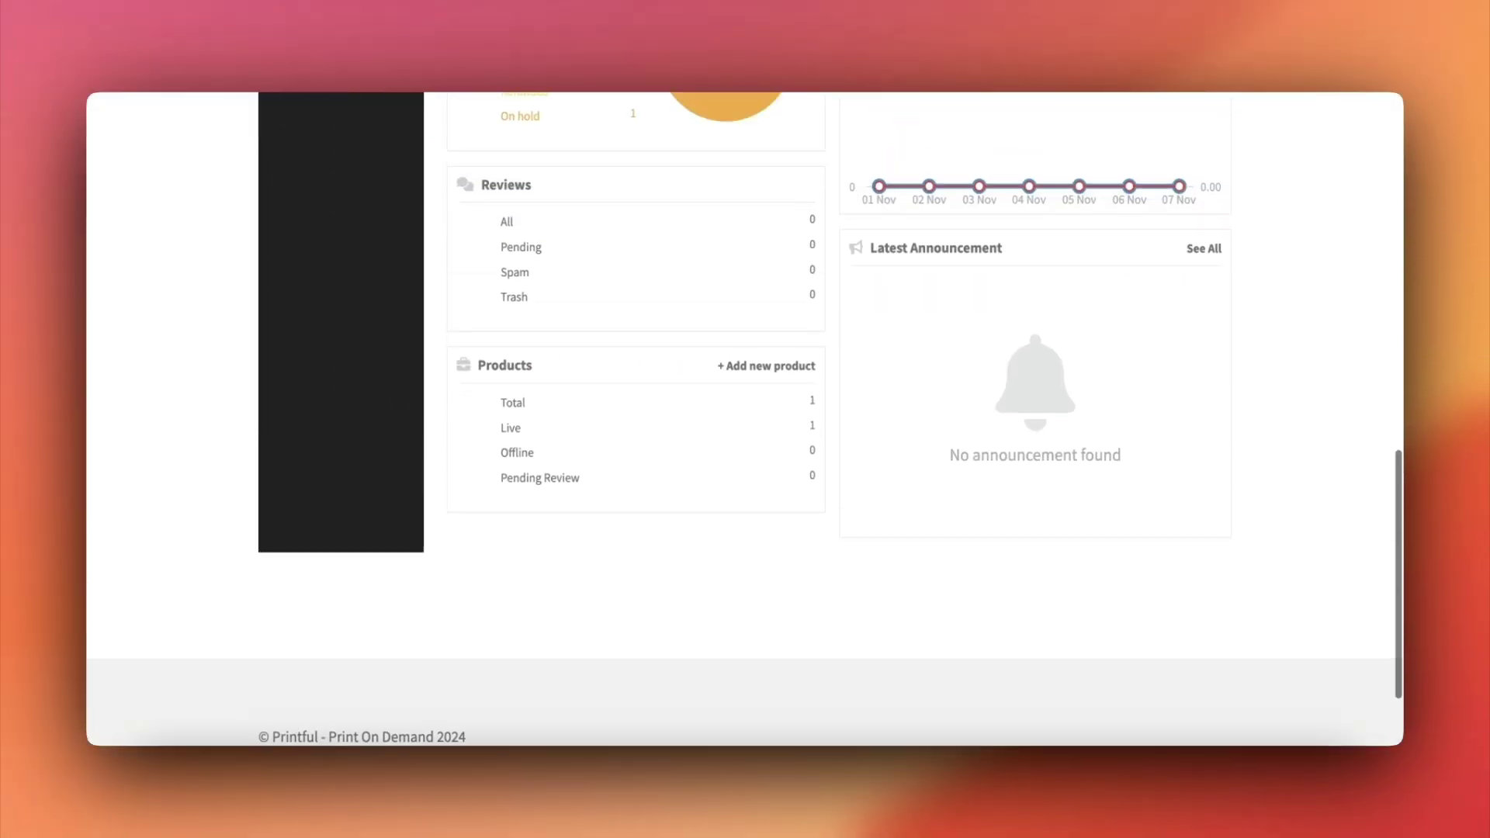
{"action": "scroll", "coordinate": [745, 419], "scroll_direction": "up", "scroll_amount": 4}
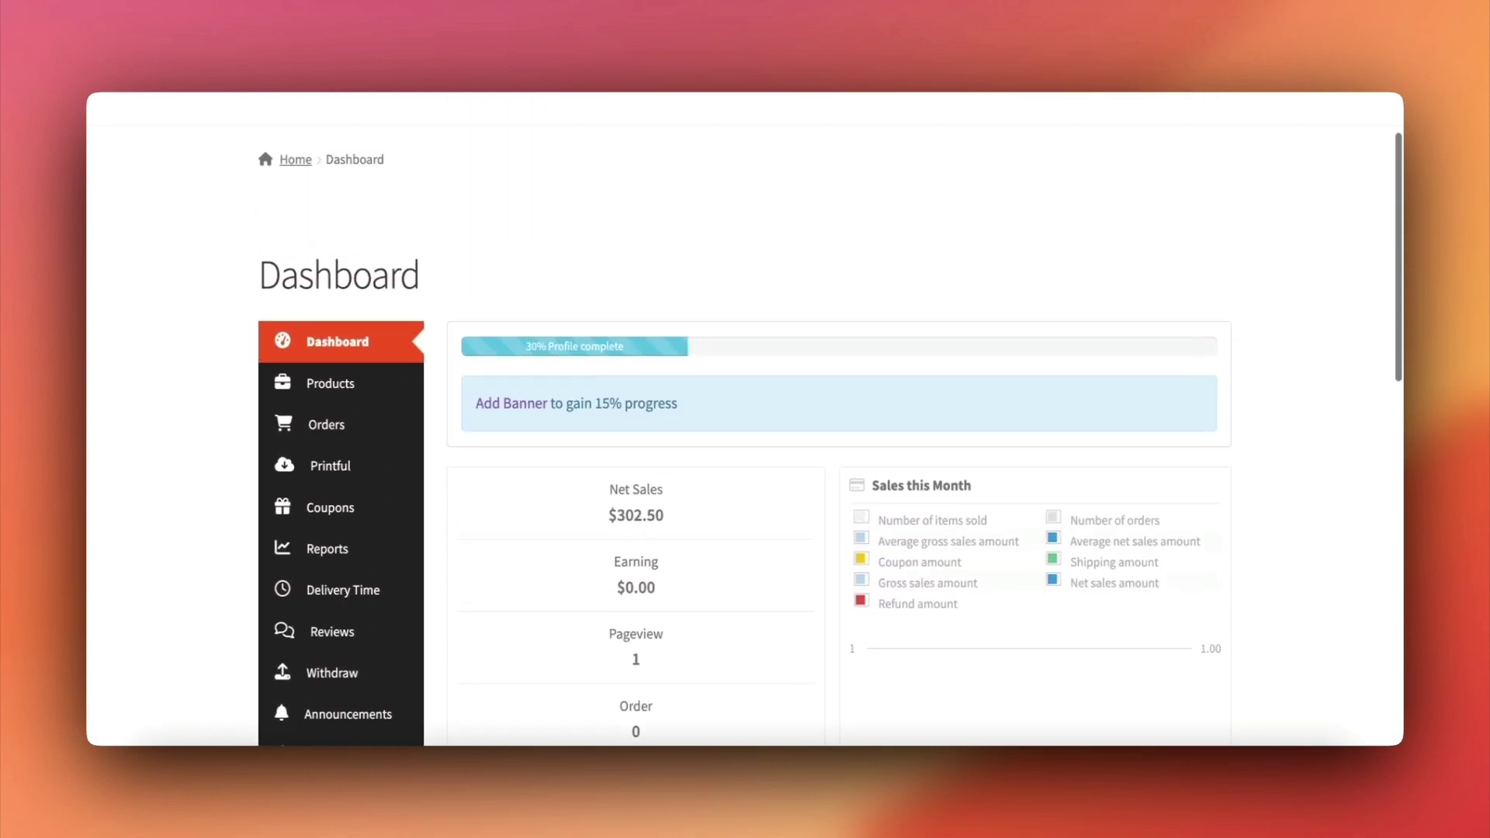
{"action": "scroll", "coordinate": [745, 419], "scroll_direction": "up", "scroll_amount": 3}
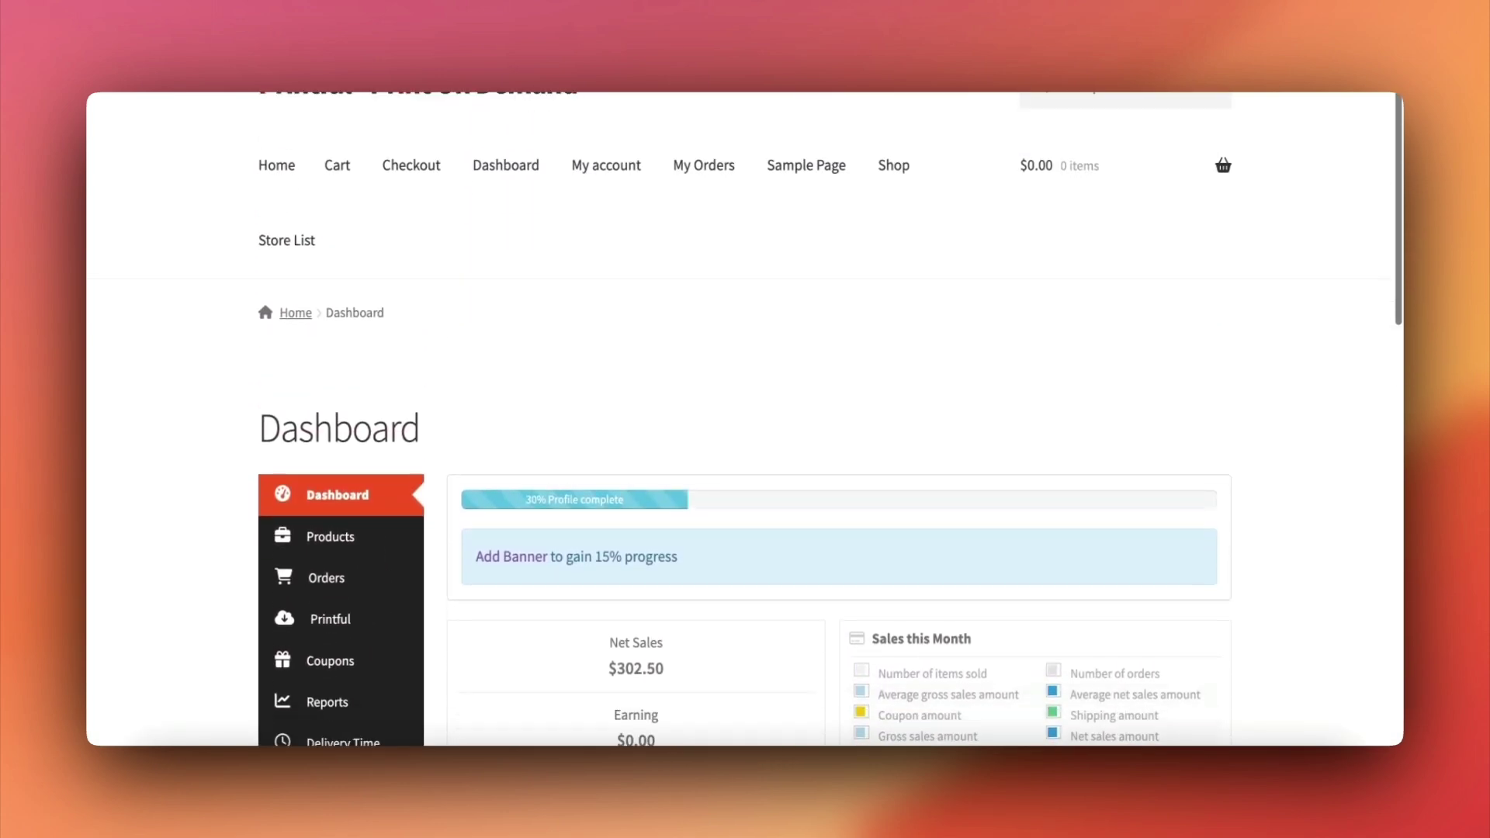